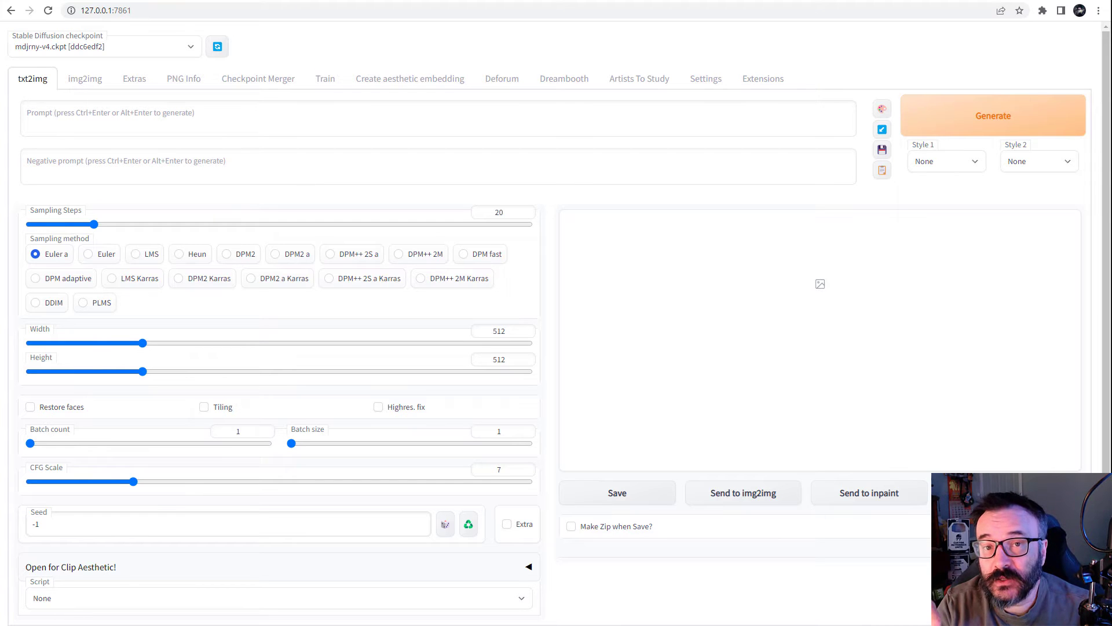
Look through the Videos page of the Aitrepreneur YouTube channel and return to the Stable Diffusion web UI.
key("ctrl+Tab")
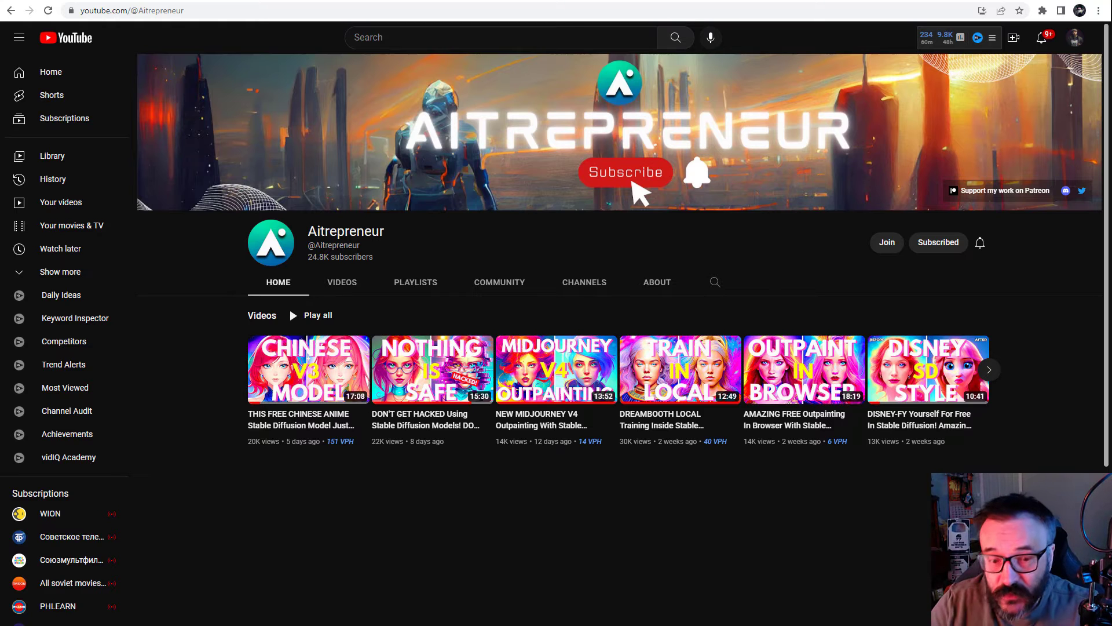
left_click(342, 285)
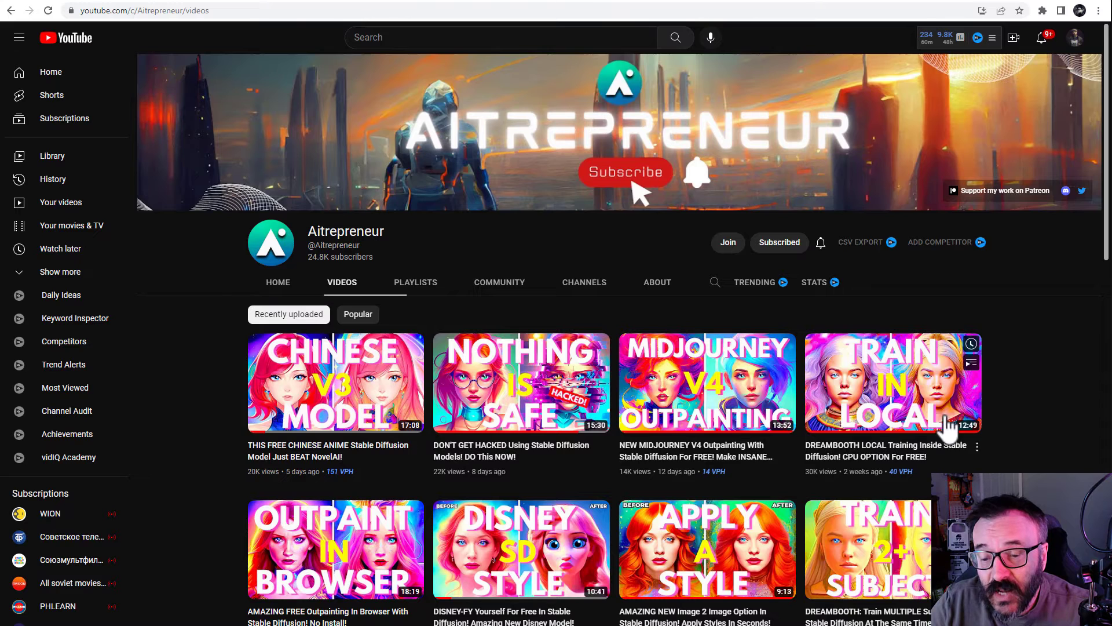
scroll(947, 427, "down", 2)
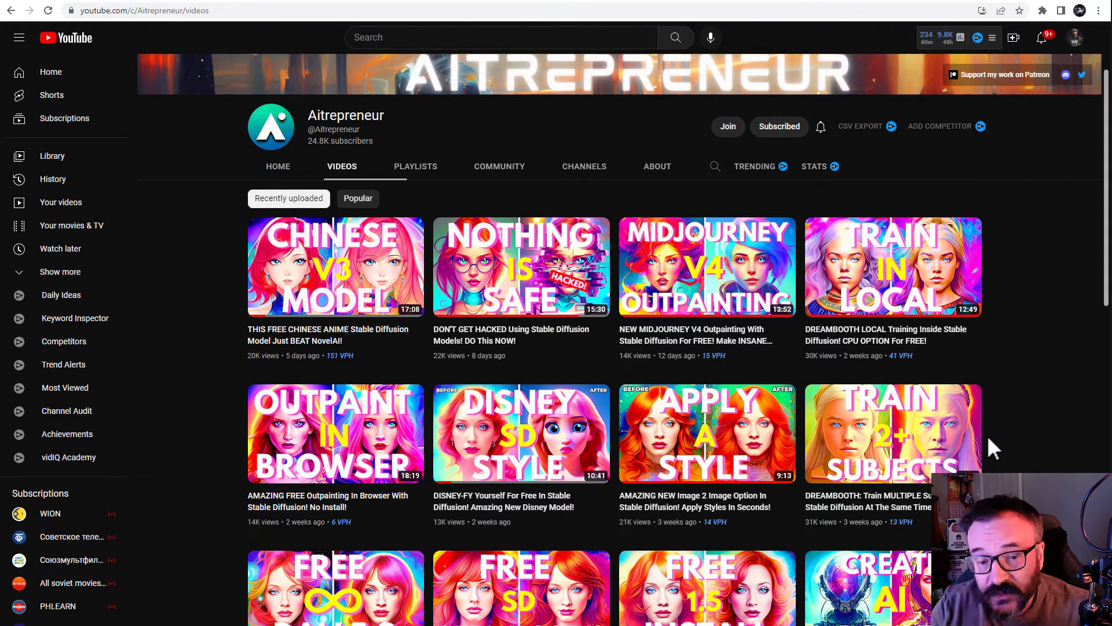
scroll(988, 436, "up", 2)
mouse_move(789, 407)
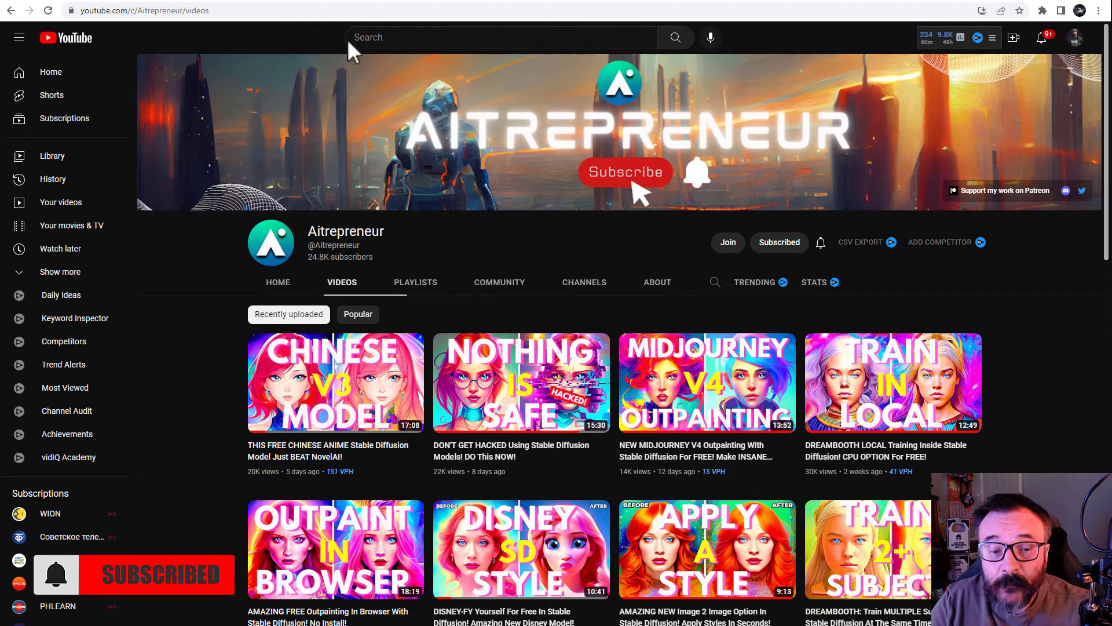
key("ctrl+Tab")
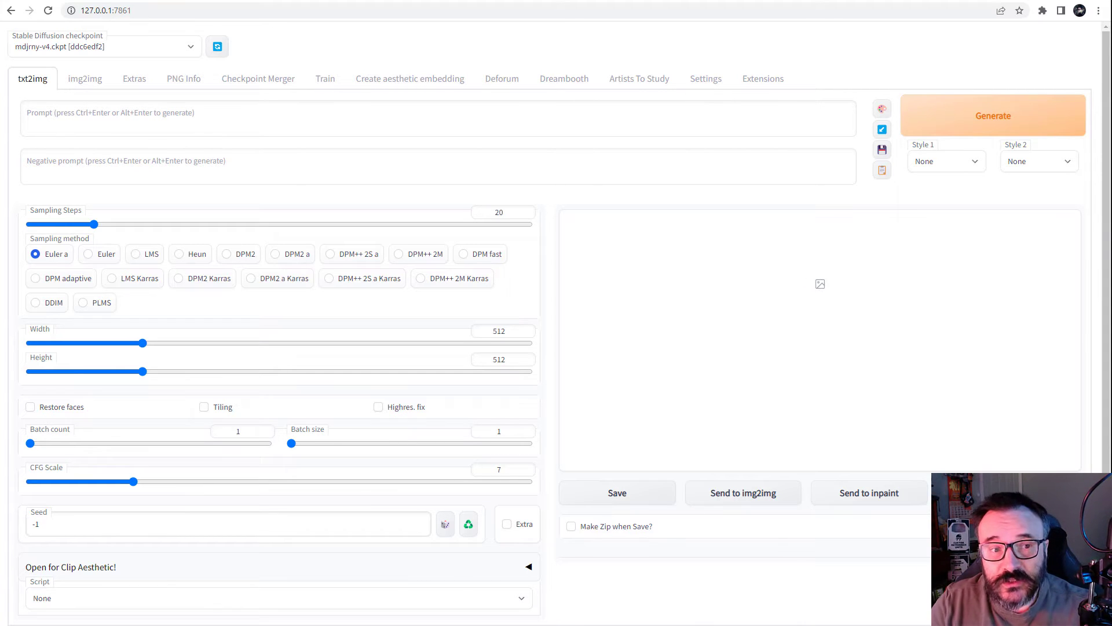
Switch to File Explorer, open run-me-webui-user.bat from the stable-diffusion-webui folder in Notepad, and examine its git pull line.
key("alt+Tab")
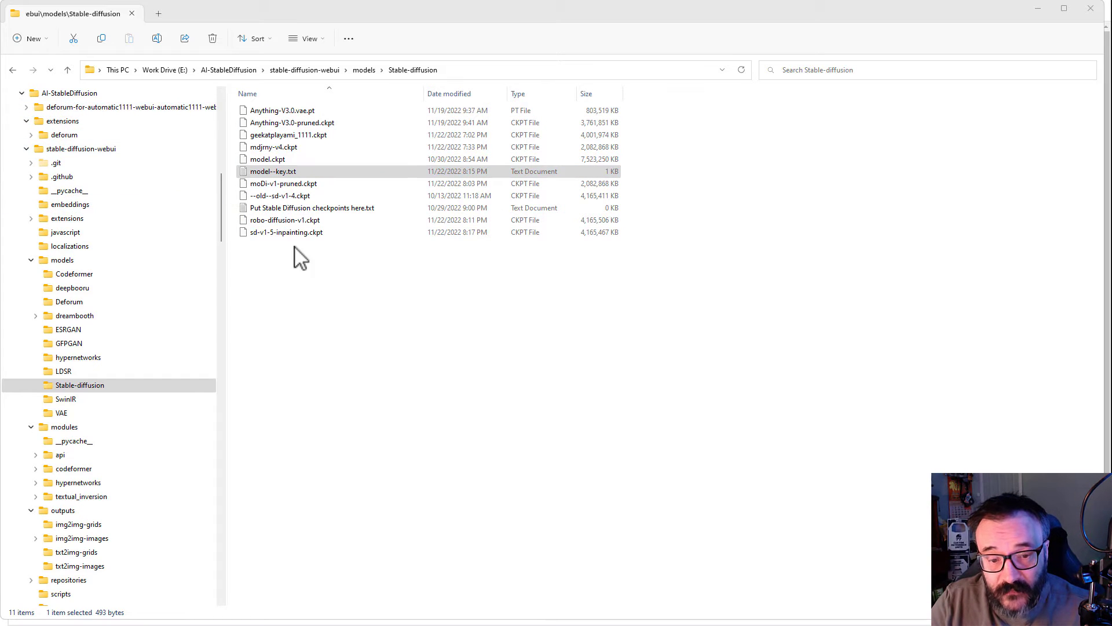
left_click(81, 149)
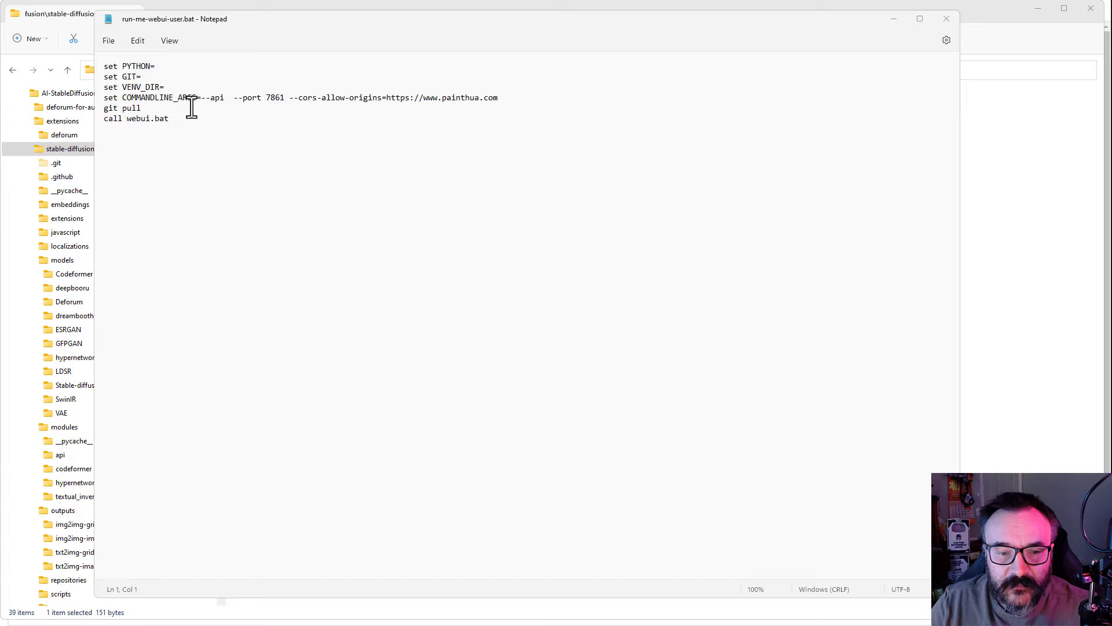
left_click_drag(192, 108, 104, 109)
left_click(259, 129)
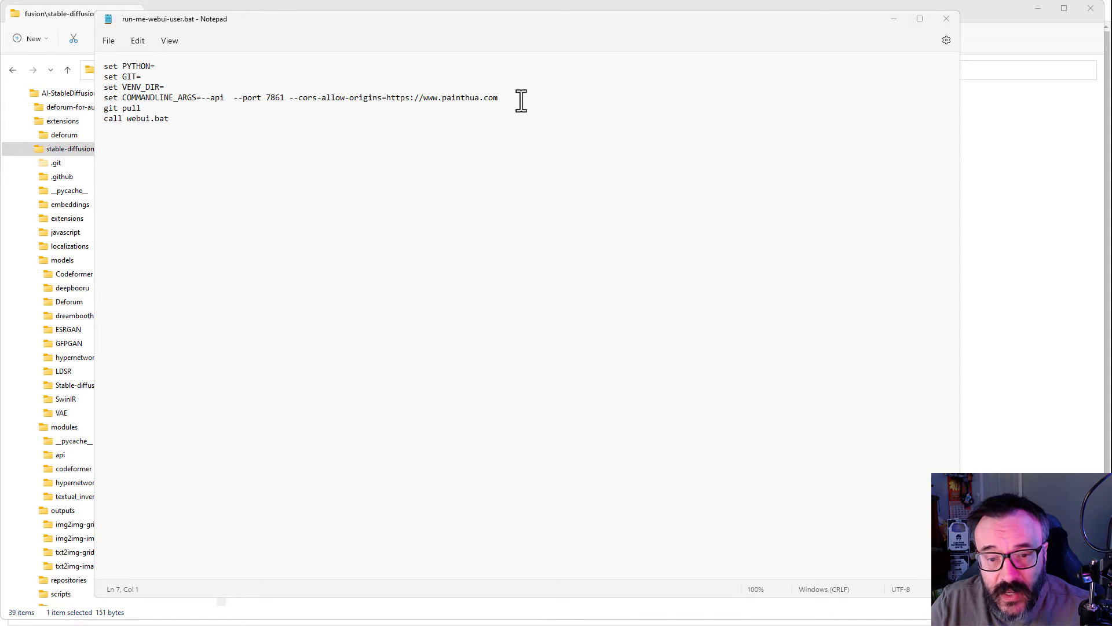
Examine the --port 7861 and --cors-allow-origins arguments on the COMMANDLINE_ARGS line, and close the batch file.
left_click_drag(522, 99, 235, 96)
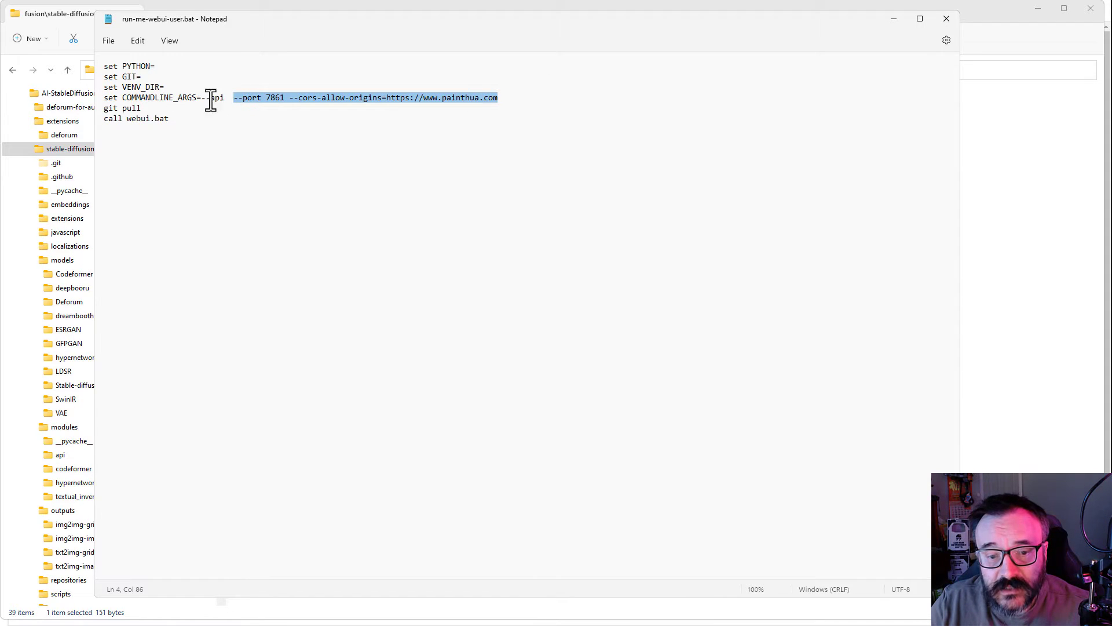
left_click(515, 98)
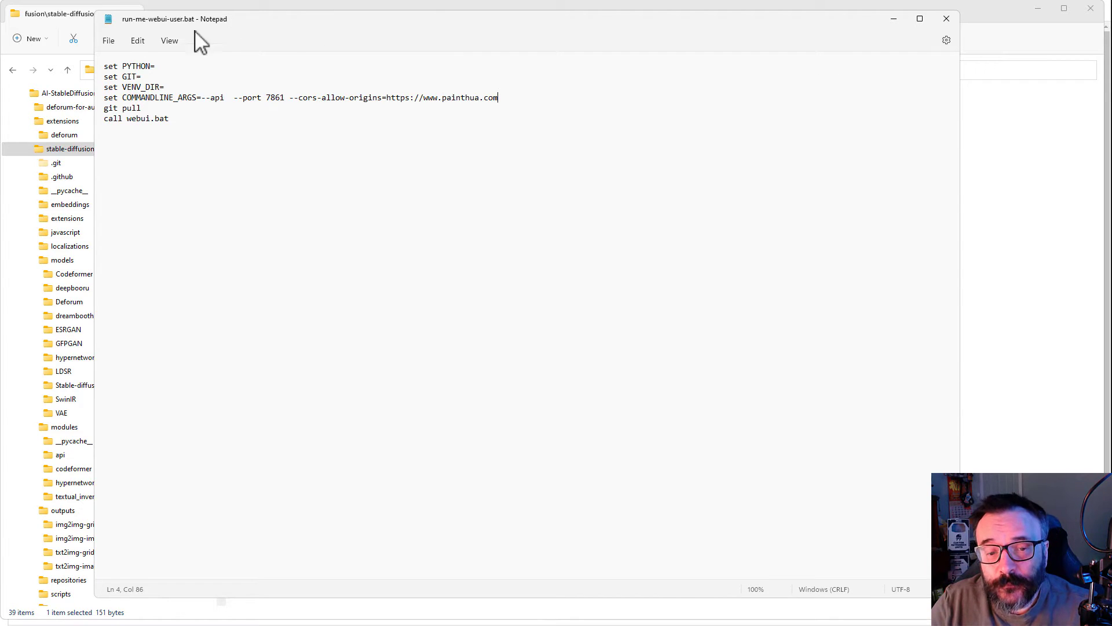
left_click_drag(558, 97, 234, 100)
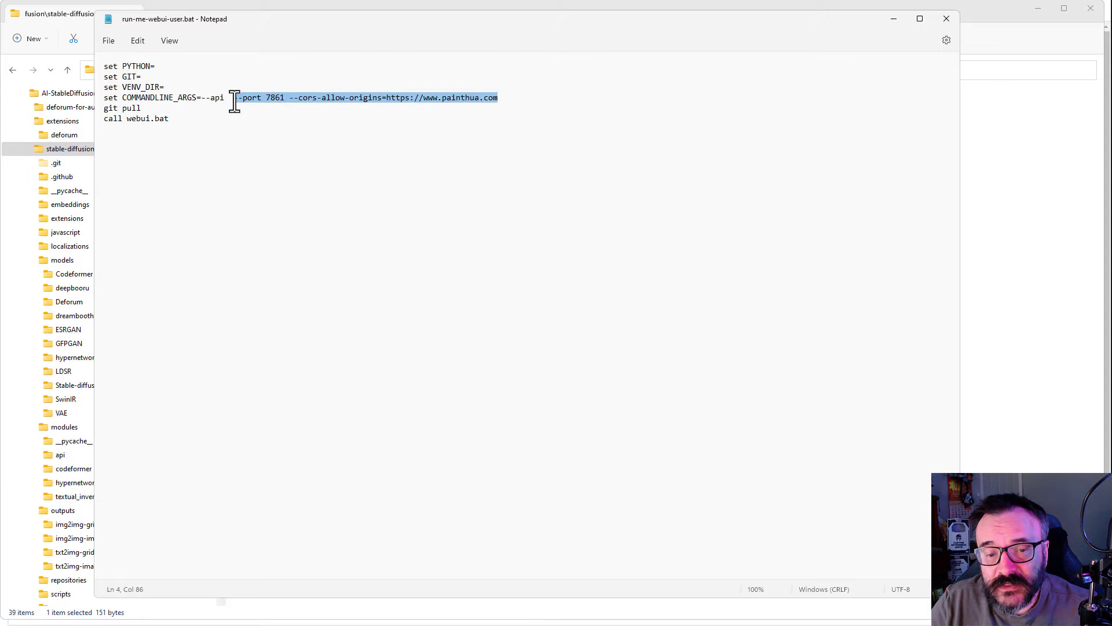
left_click(276, 97)
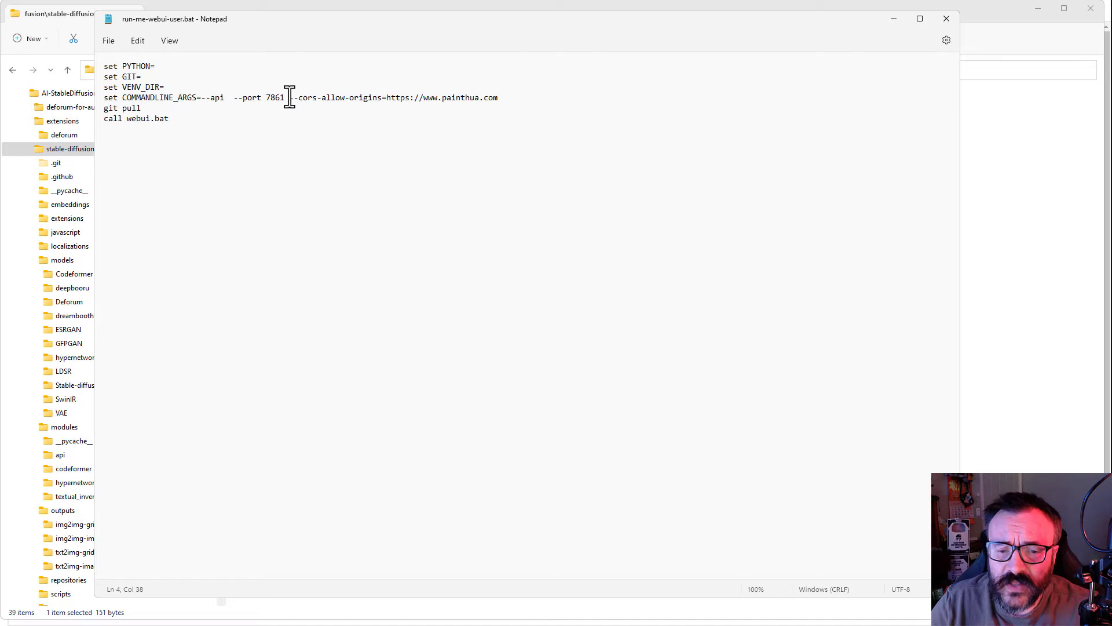
left_click_drag(302, 97, 499, 96)
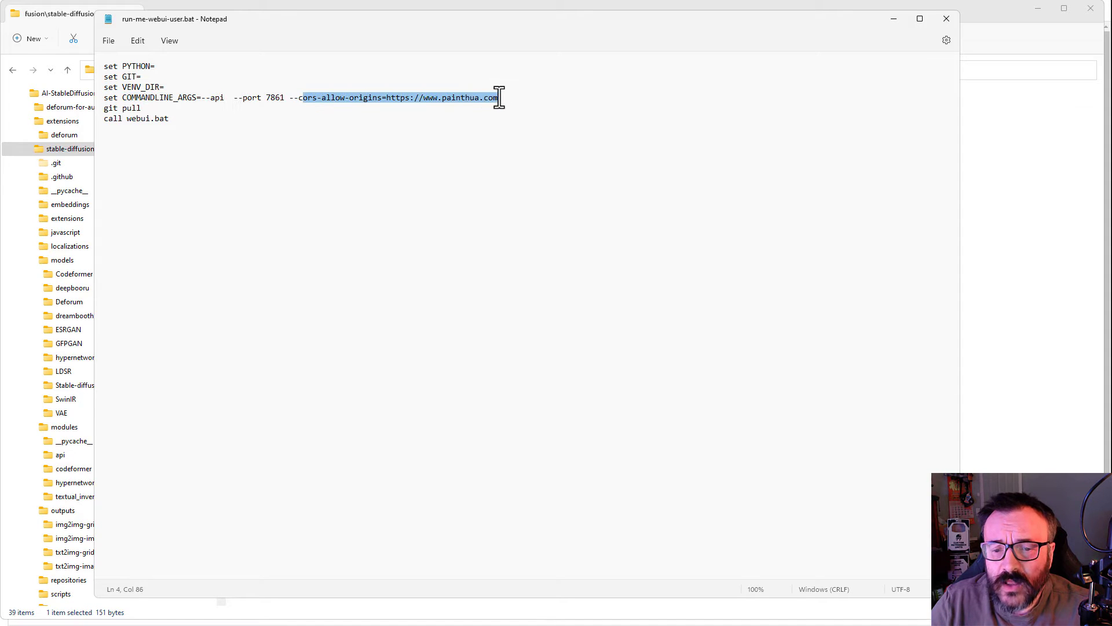
left_click(504, 98)
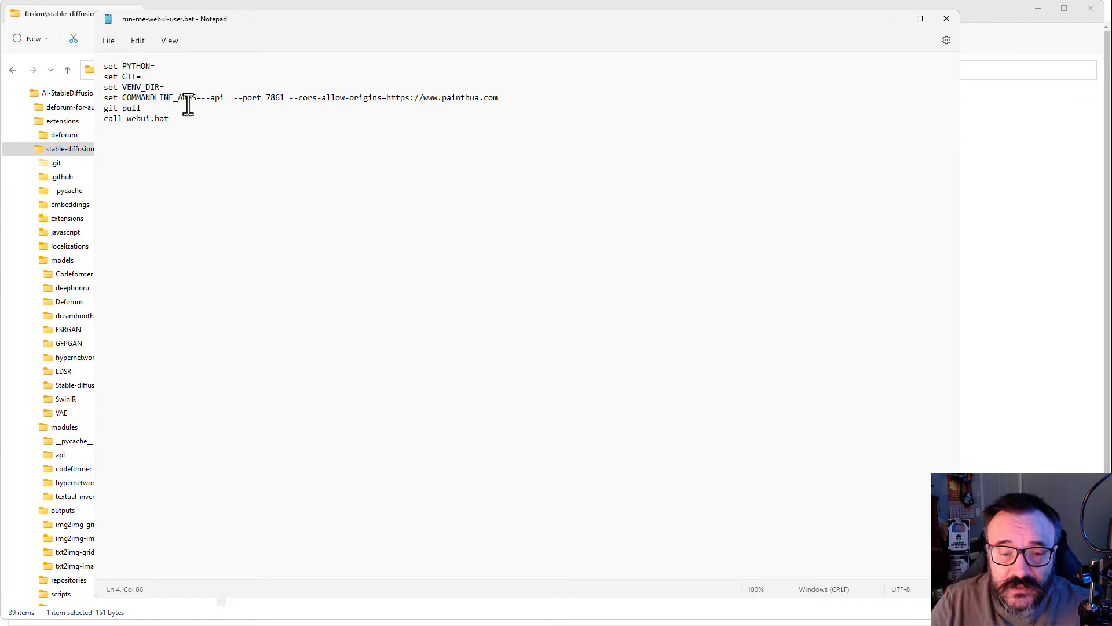
left_click(949, 17)
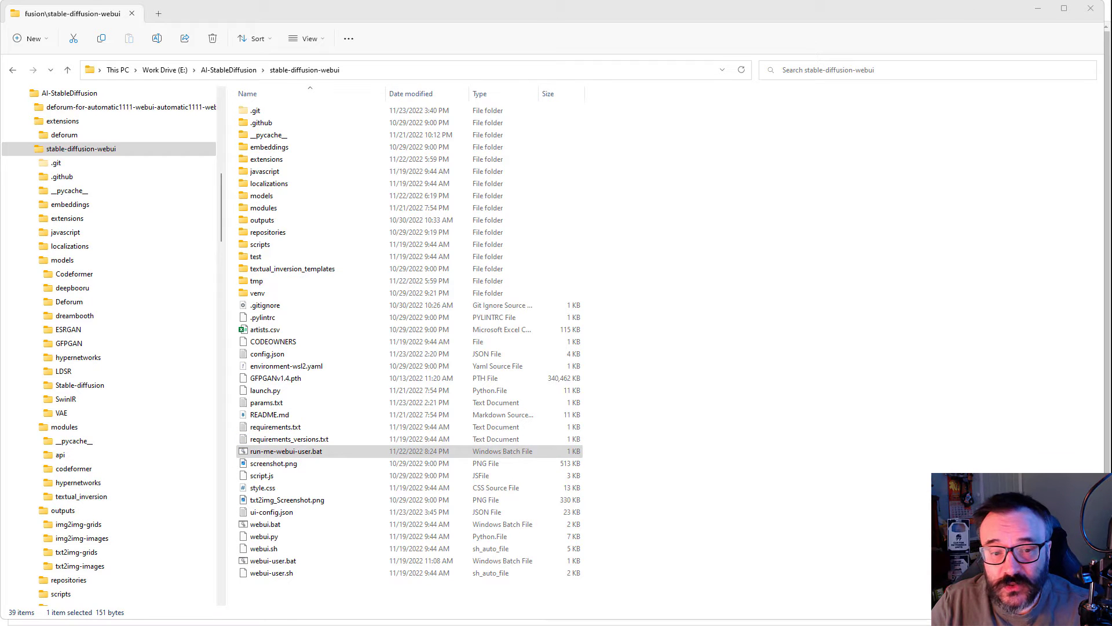
Return to the Stable Diffusion web UI in the browser and view the available checkpoints without changing the selection.
key("alt+Tab")
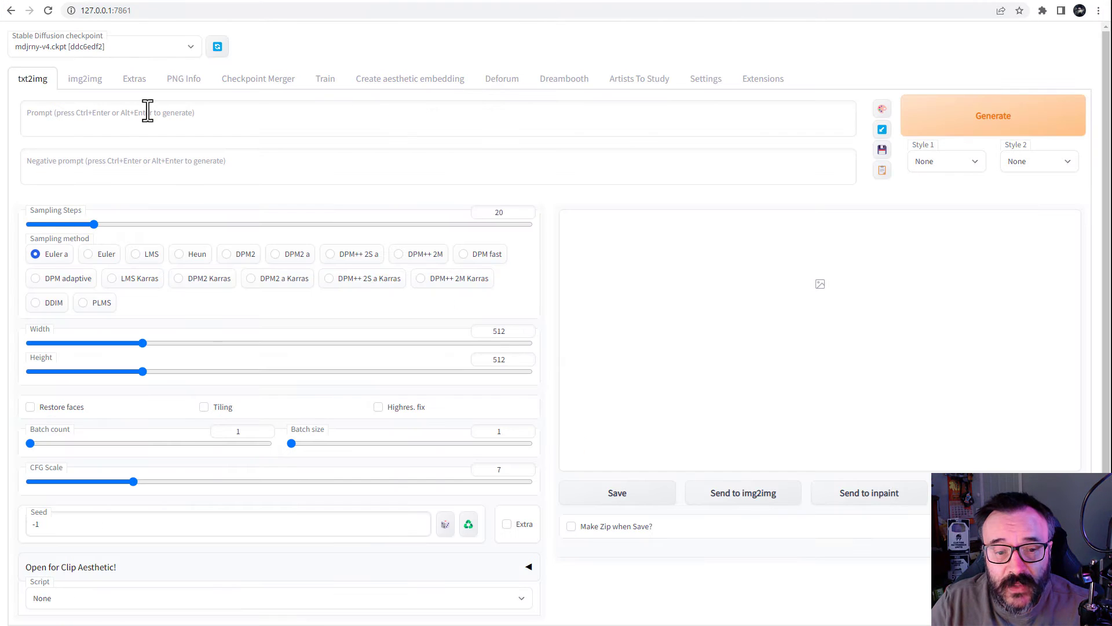
left_click(191, 49)
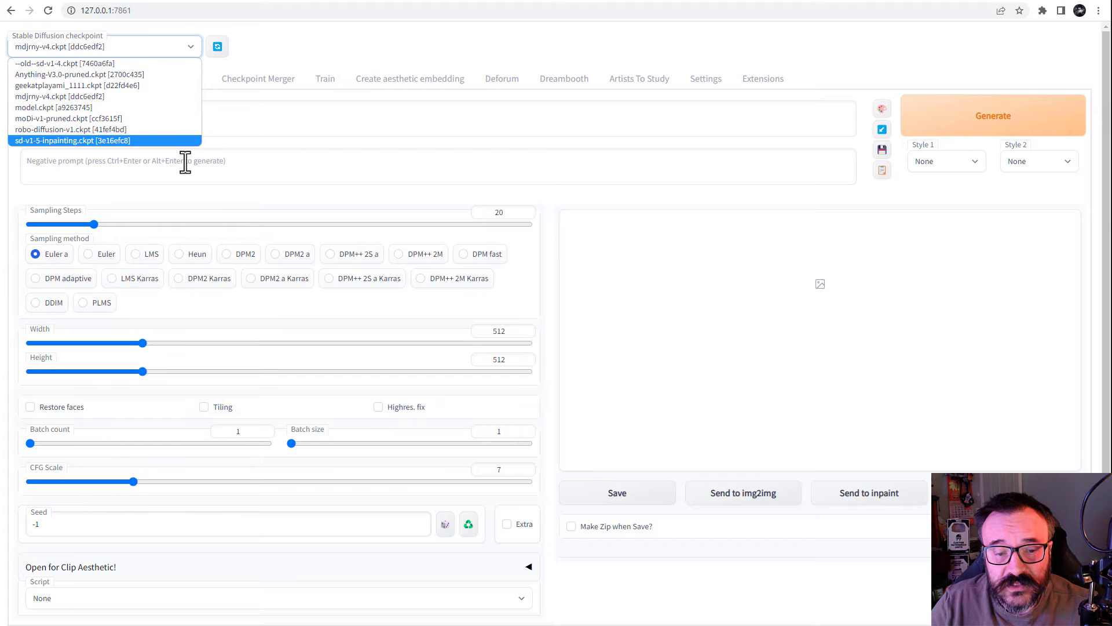
left_click(277, 38)
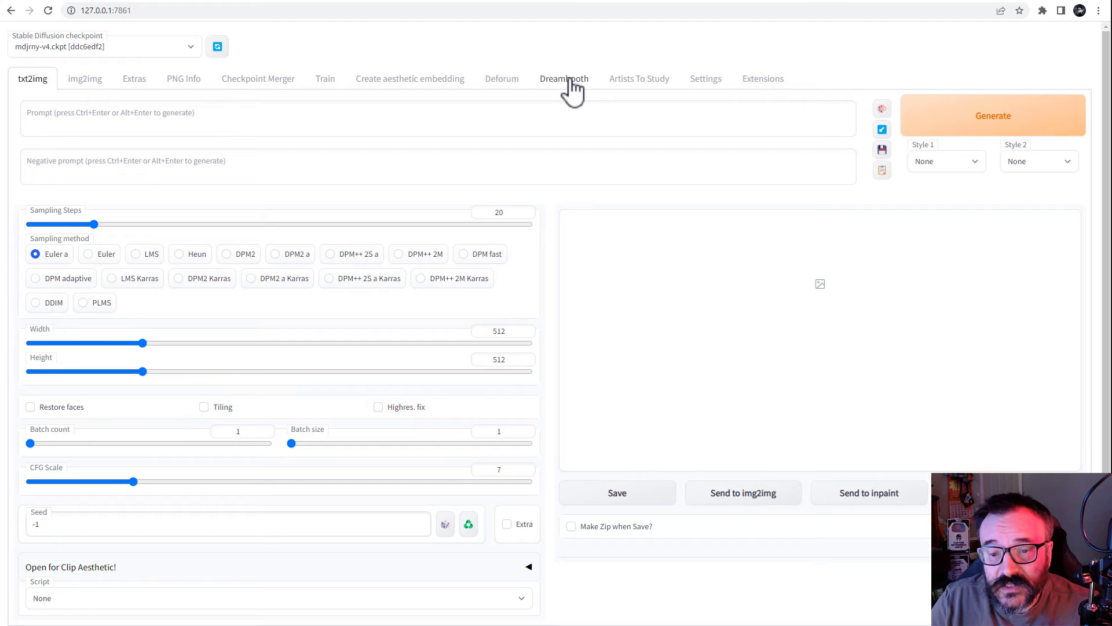
Load the available extensions from the Extensions-index.md URL and look through the list down to Dreambooth.
left_click(780, 93)
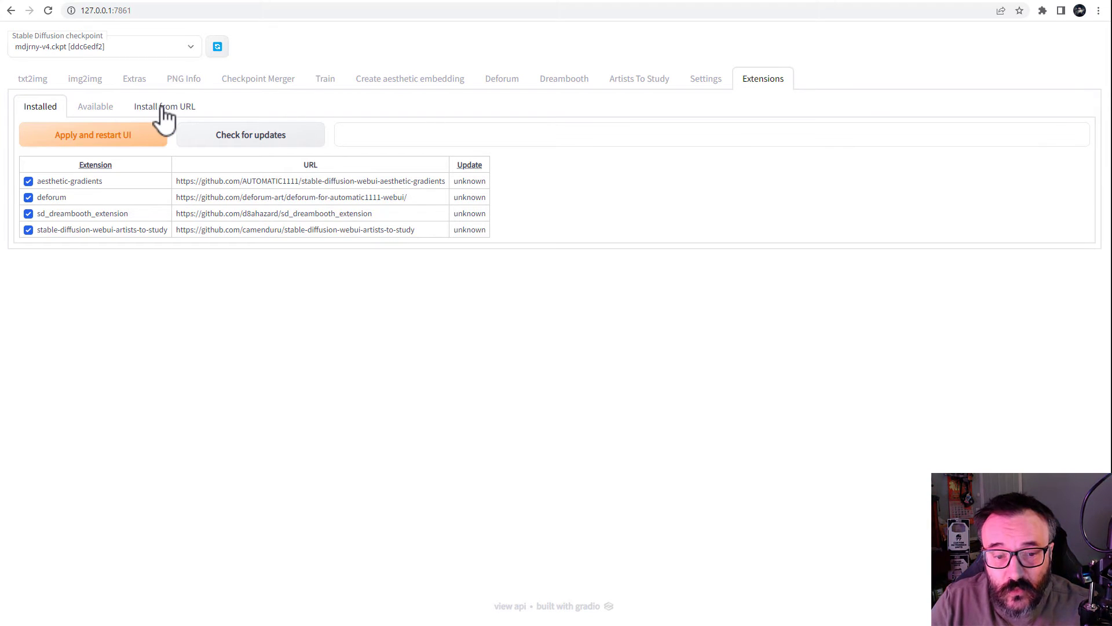
left_click(93, 108)
left_click(69, 143)
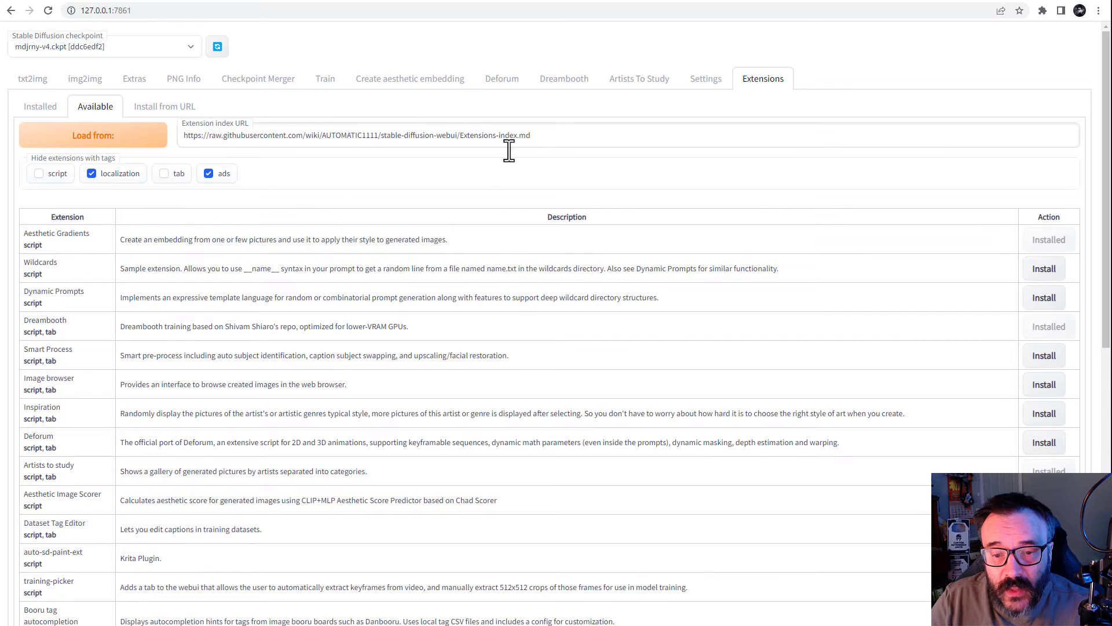
scroll(443, 298, "down", 2)
scroll(427, 325, "up", 2)
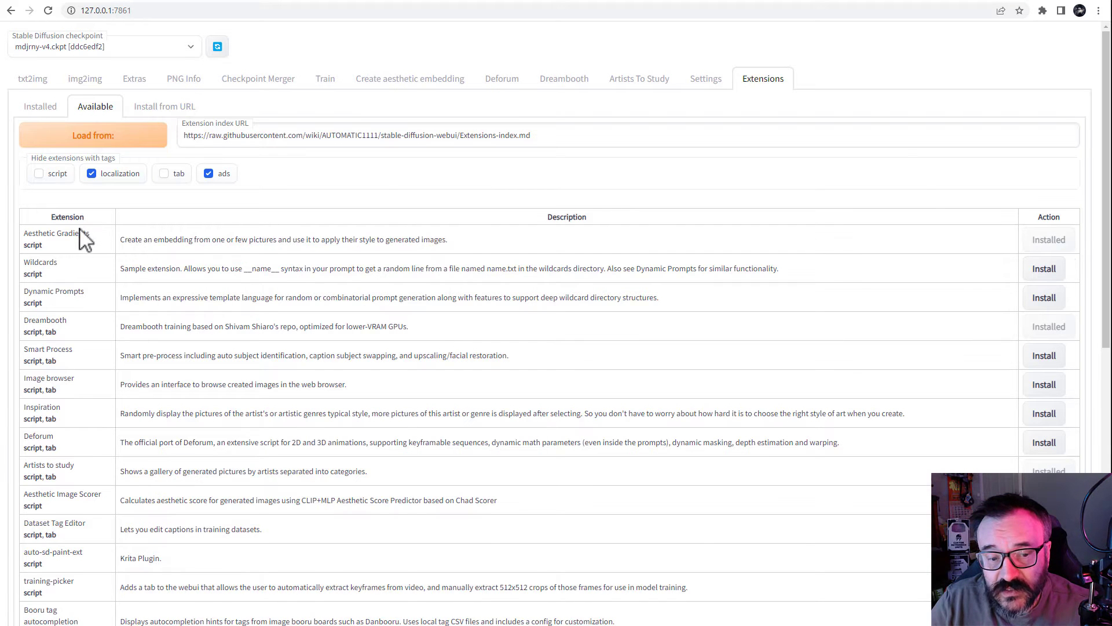
scroll(864, 287, "down", 1)
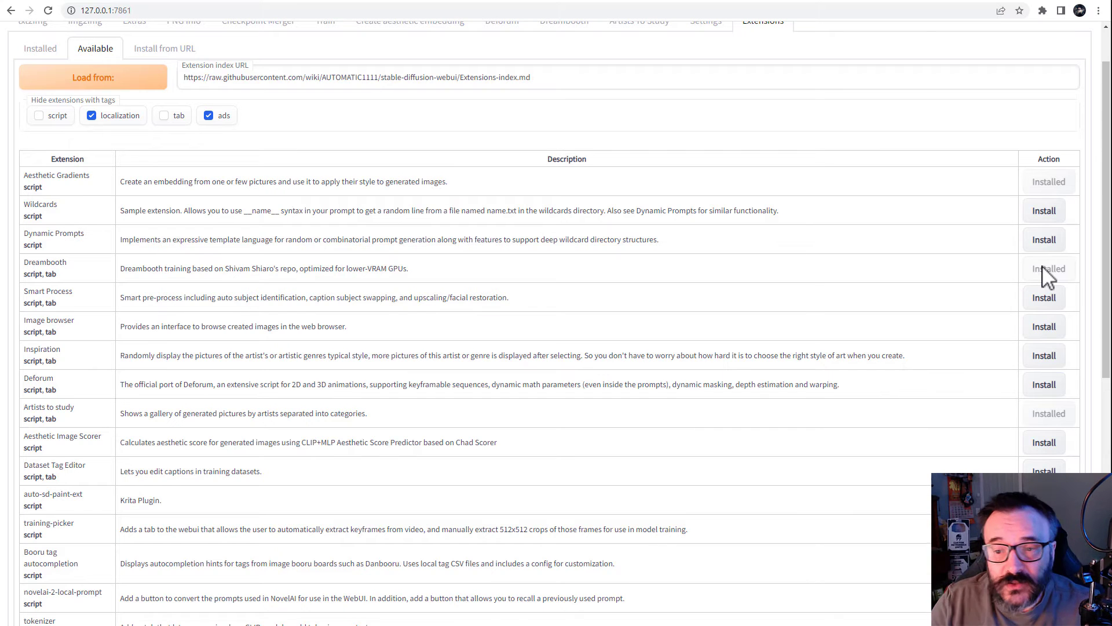
Revisit the Aitrepreneur channel's video page and return to the list of available extensions.
left_click(926, 2)
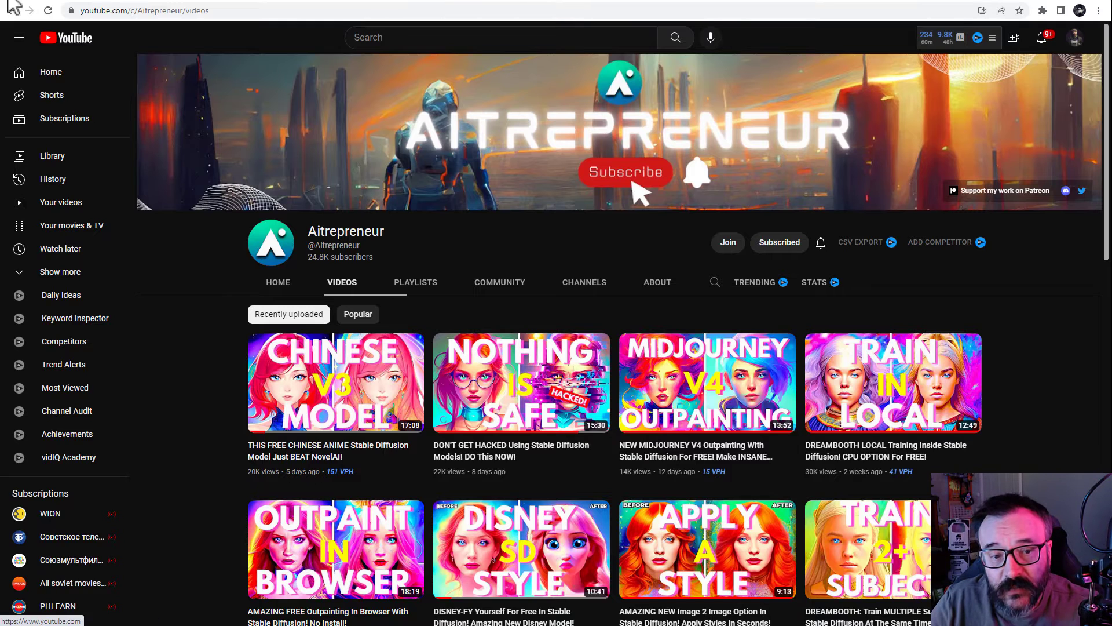
left_click(52, 2)
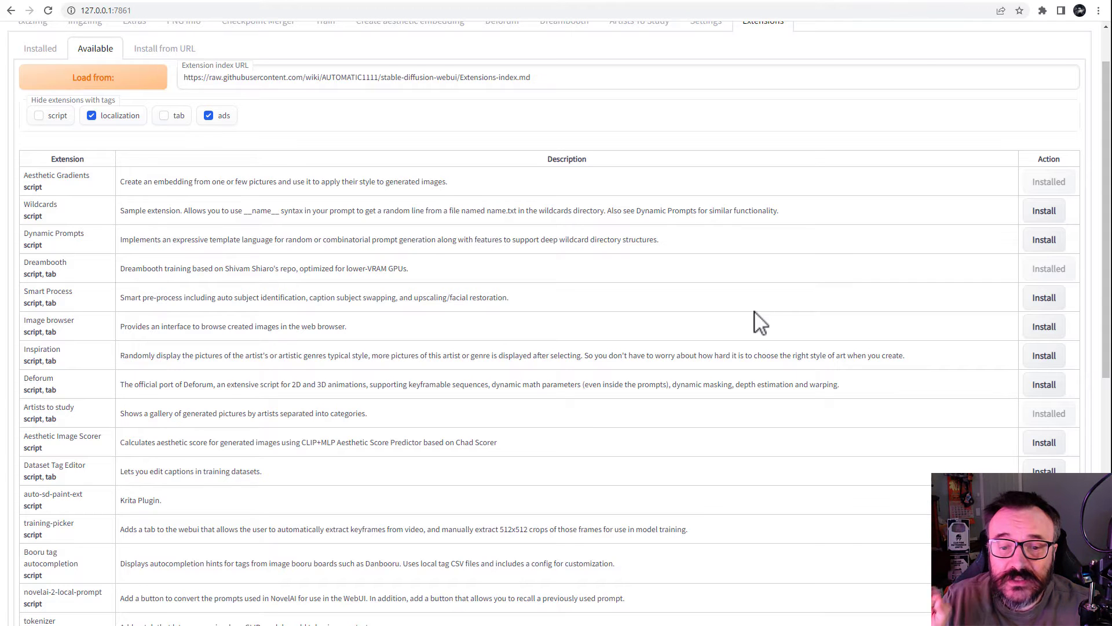
scroll(708, 317, "up", 1)
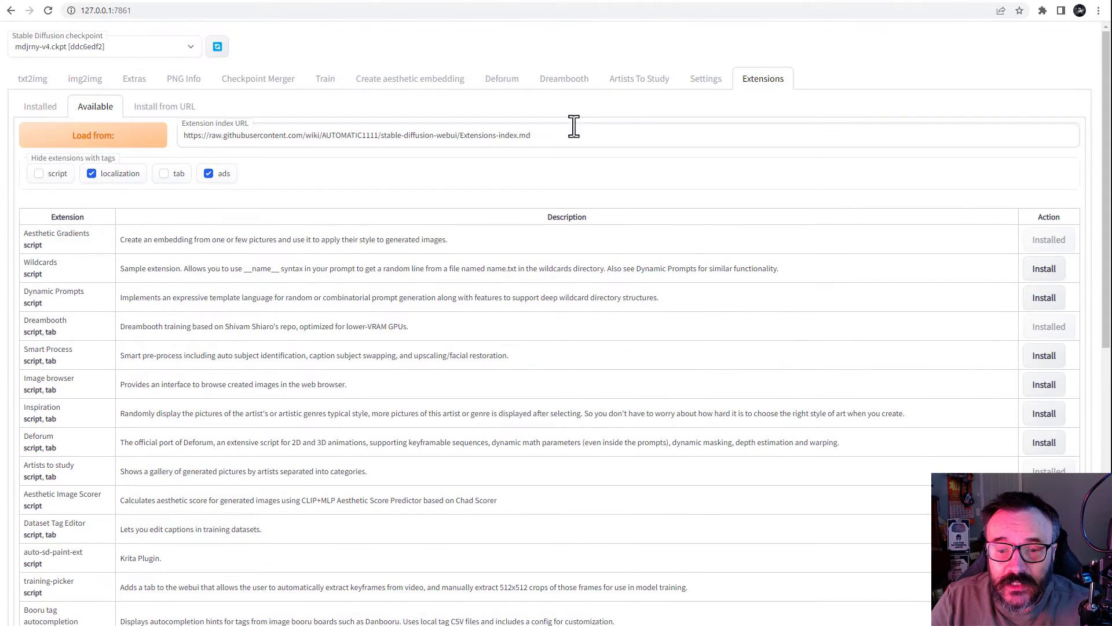
View the Dreambooth model creation page and go back to the list of available extensions.
left_click(558, 87)
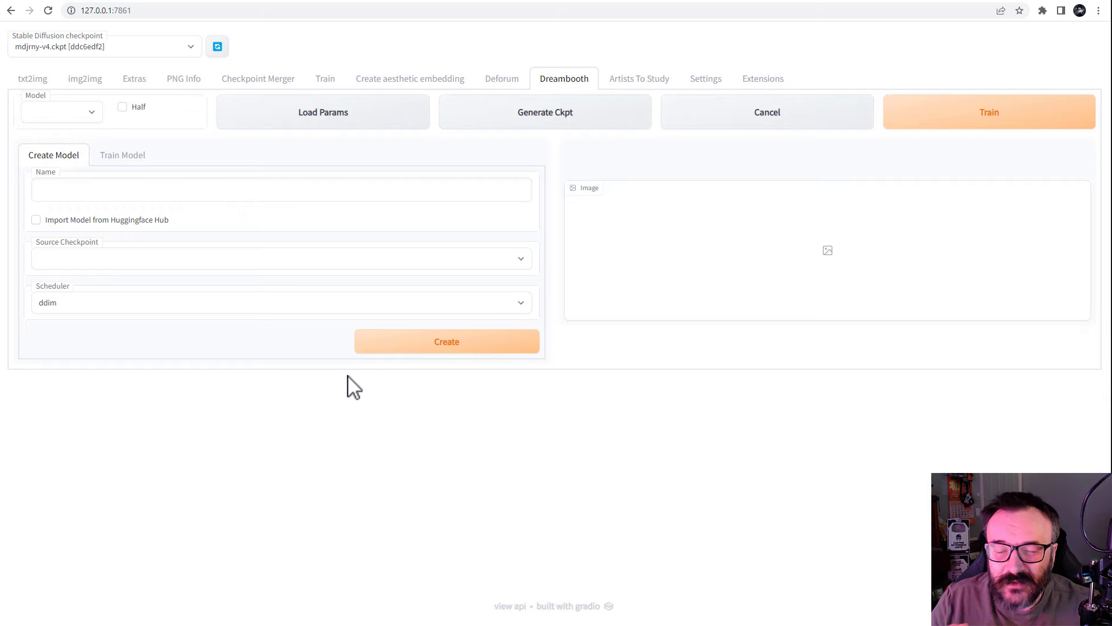
left_click(745, 86)
scroll(956, 398, "down", 2)
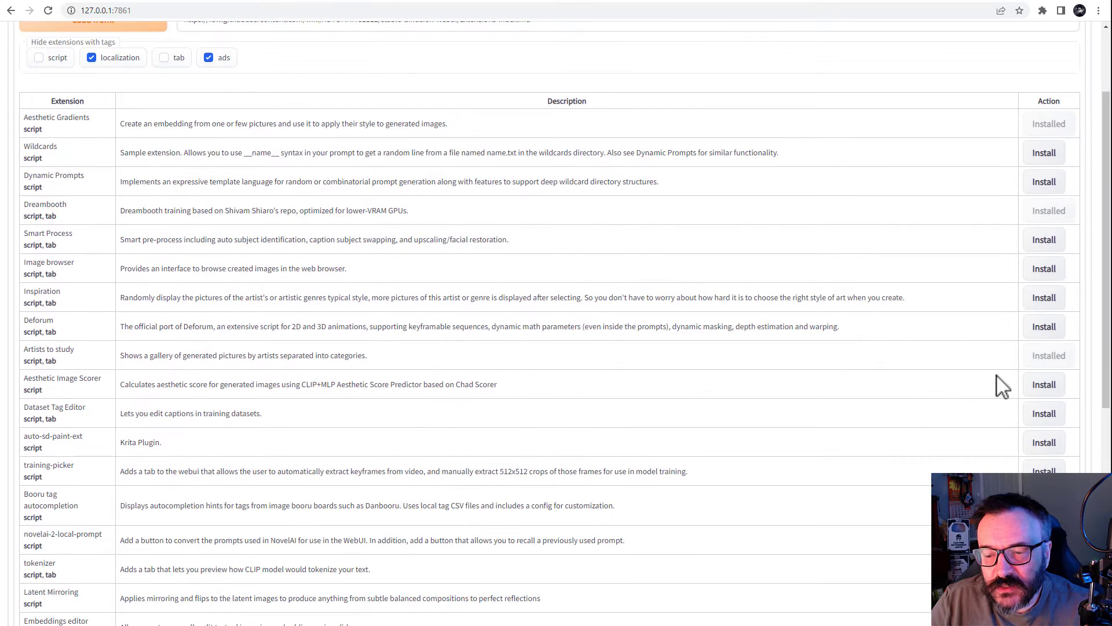
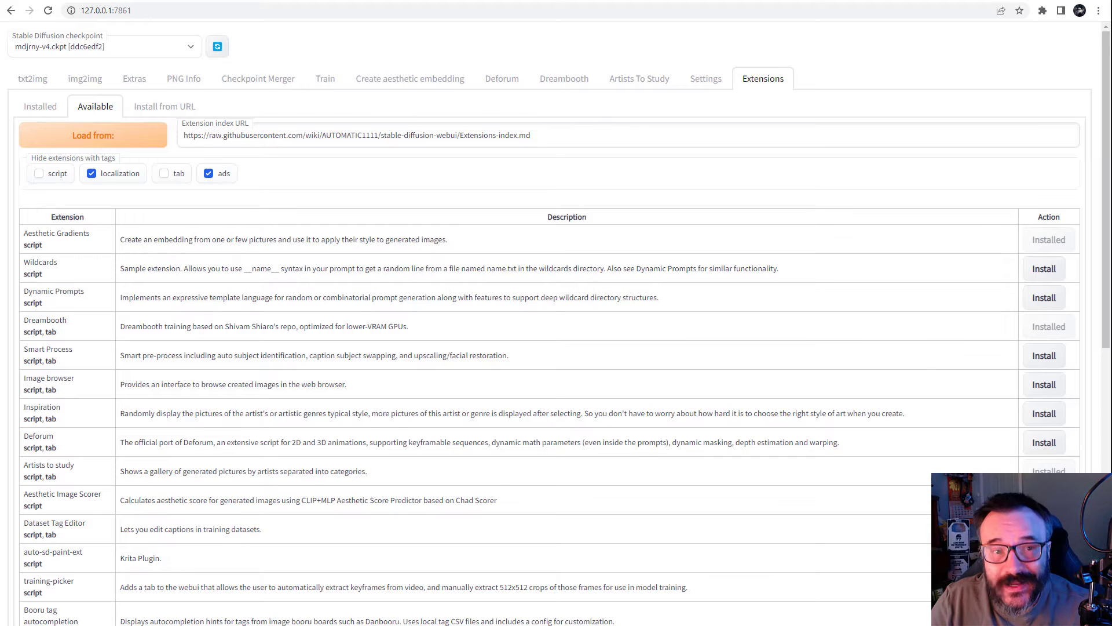
Inspect the extensions folder under AI-StableDiffusion in File Explorer and return to the web UI in the browser.
key("alt+Tab")
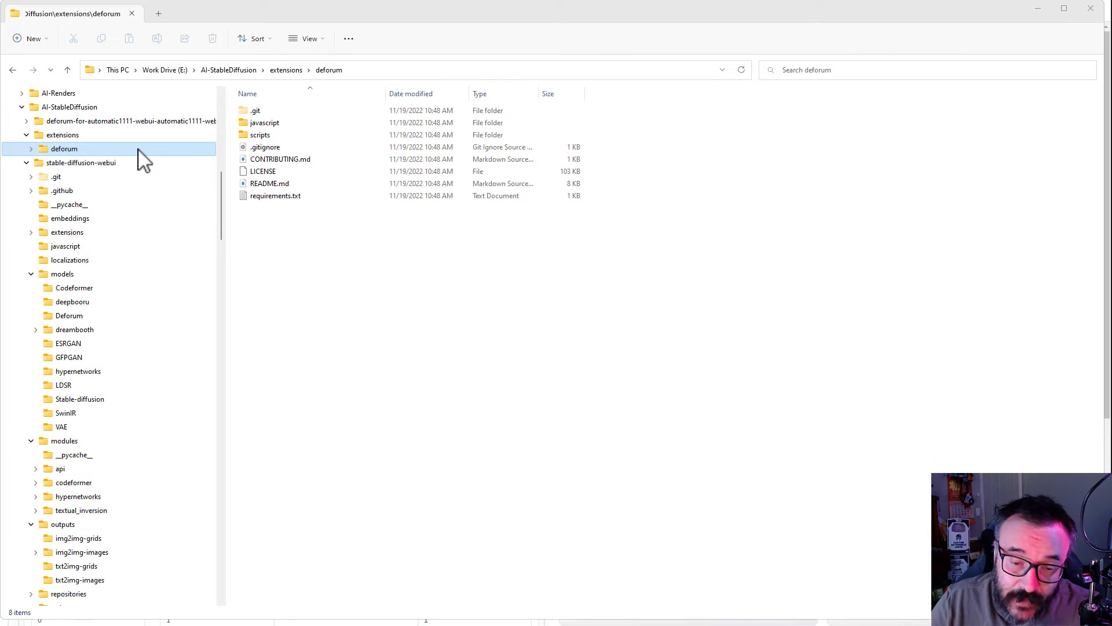
left_click(62, 135)
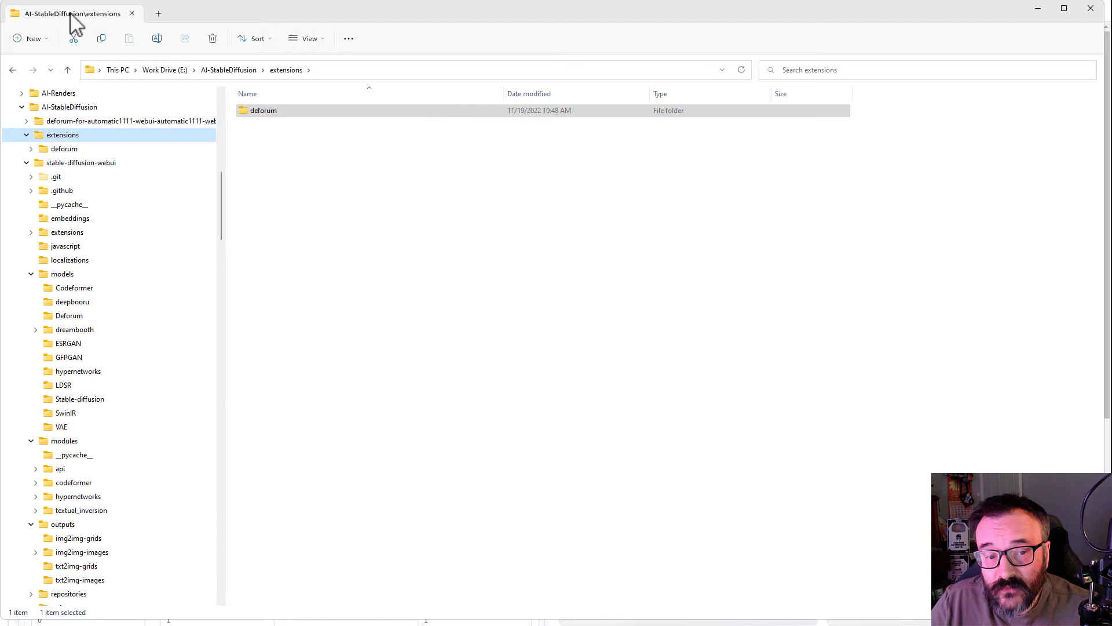
key("alt+Tab")
Examine the Deforum entry and its install option in the list of available extensions.
left_click(753, 84)
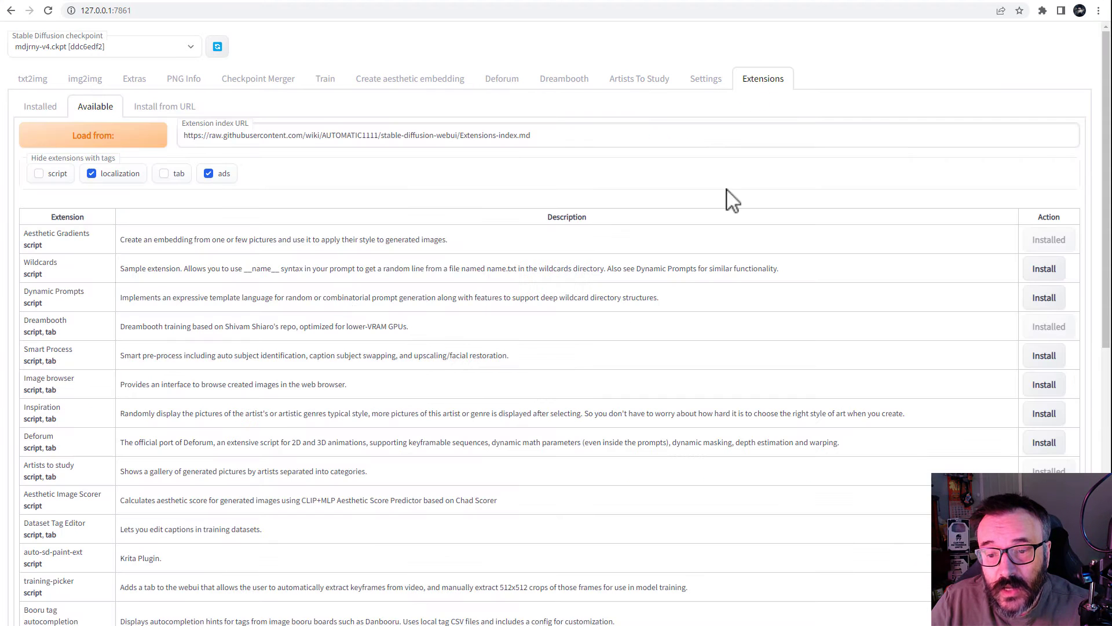
scroll(360, 372, "down", 2)
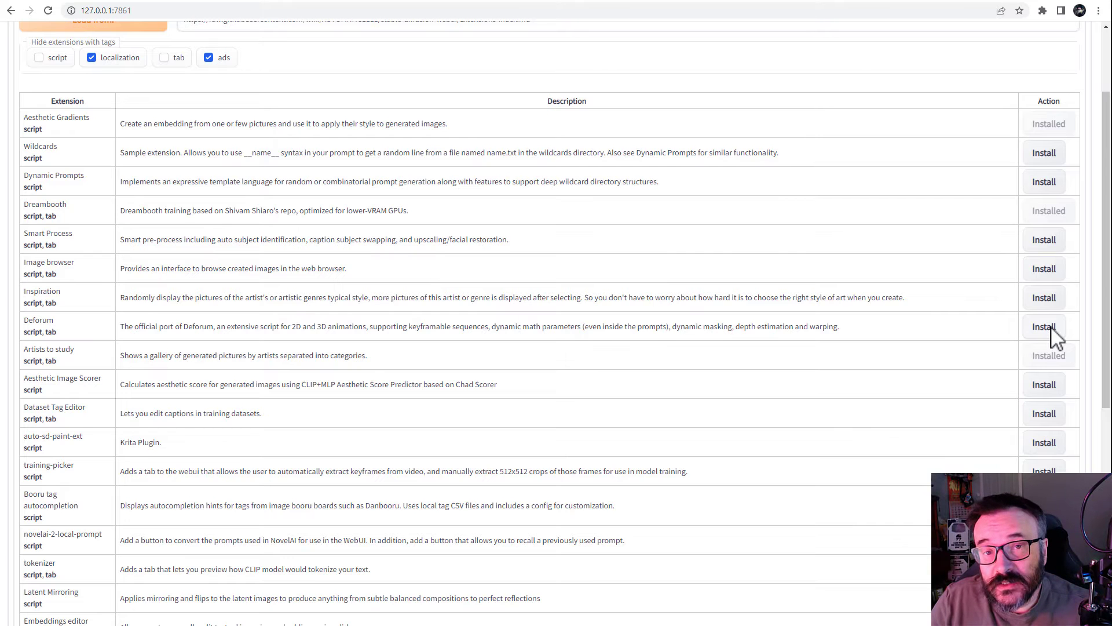
scroll(695, 339, "up", 2)
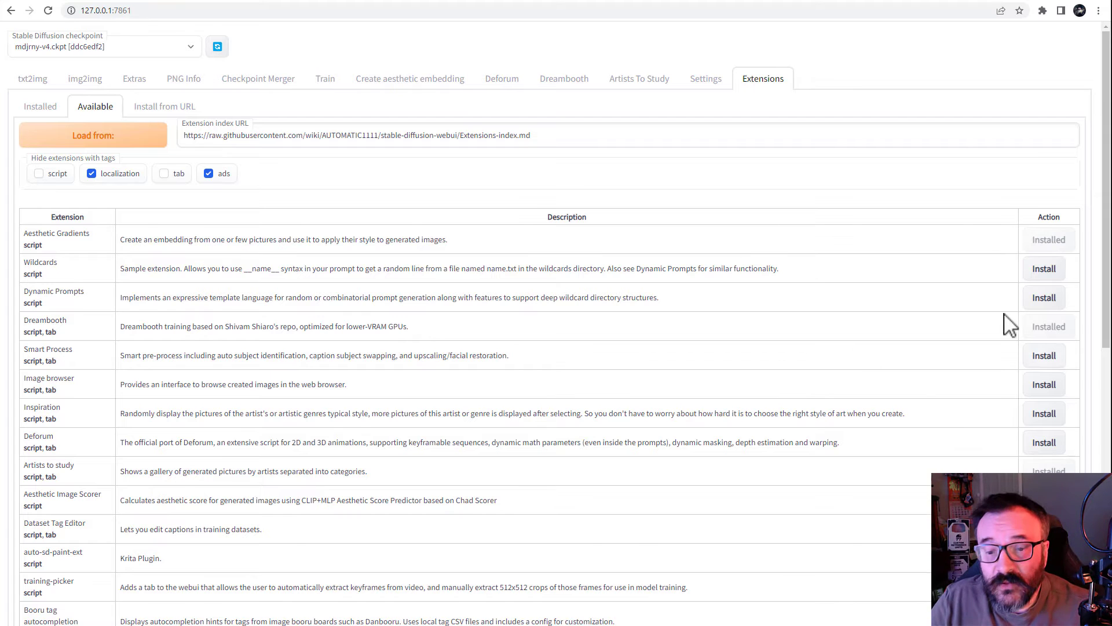
View the Dreambooth model creation page again and switch to the prompthero/openjourney model page on Hugging Face.
left_click(564, 78)
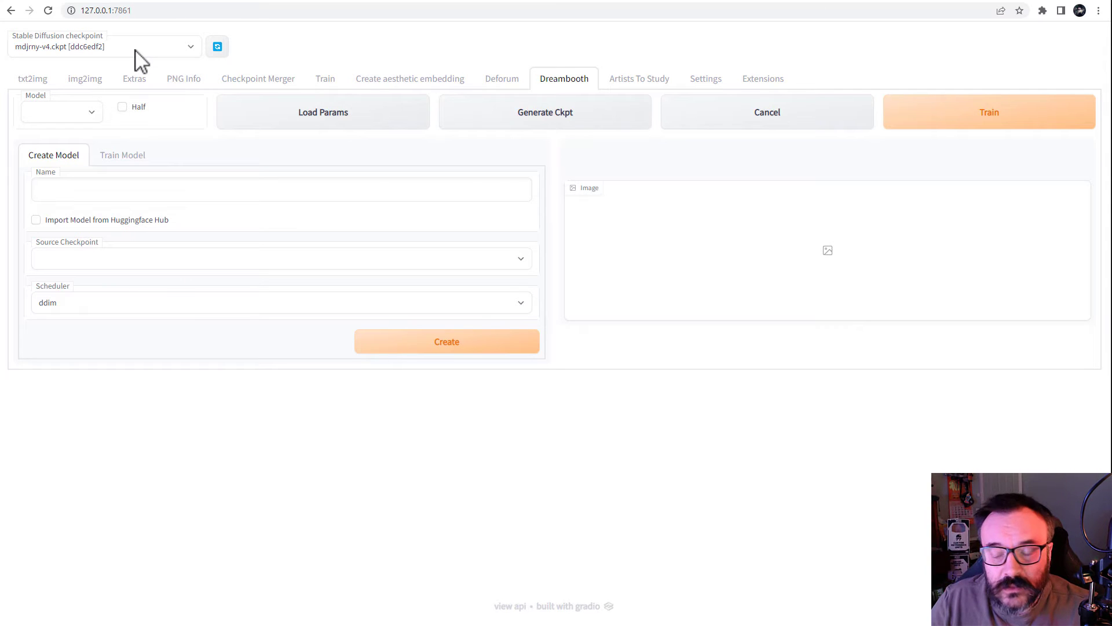
left_click(189, 1)
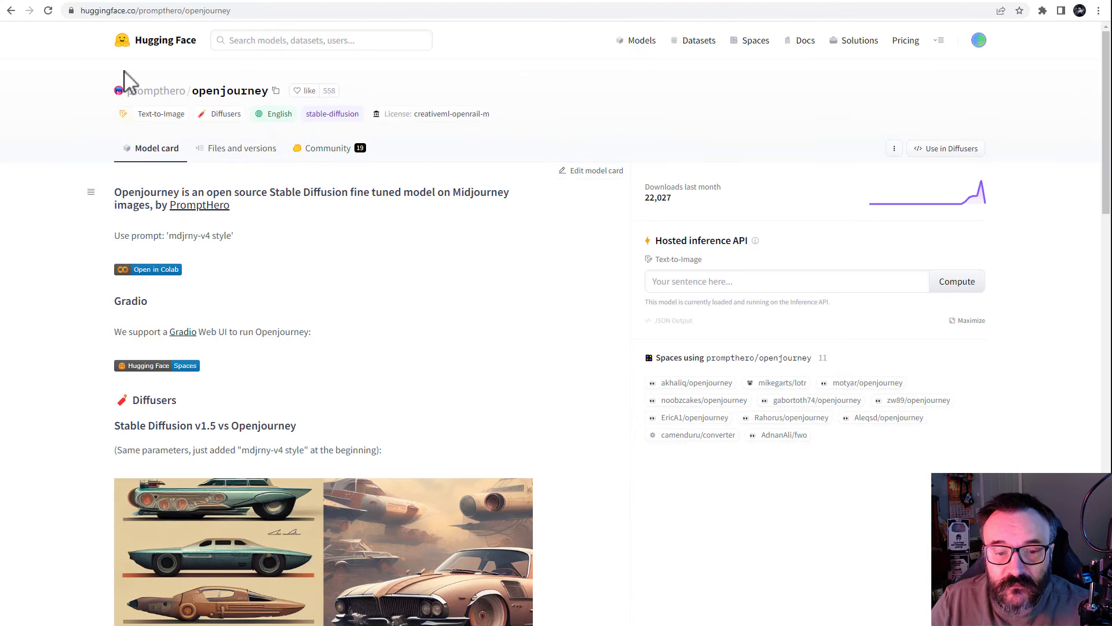
View the Hugging Face model pages for robo-diffusion, stable-diffusion-inpainting and mo-di-diffusion.
left_click(348, 2)
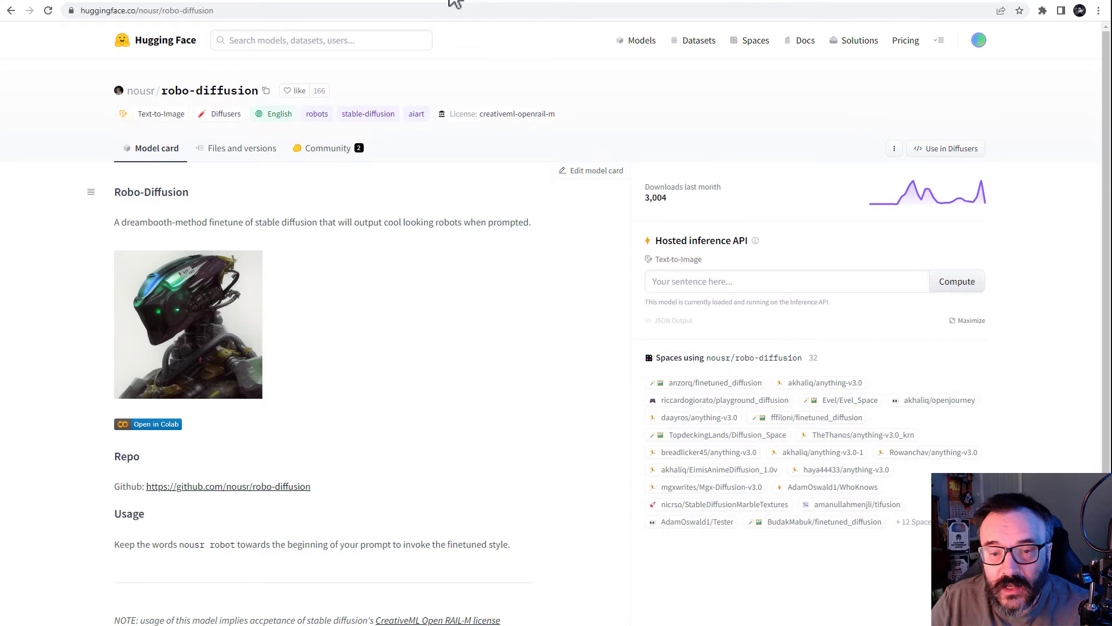
left_click(713, 2)
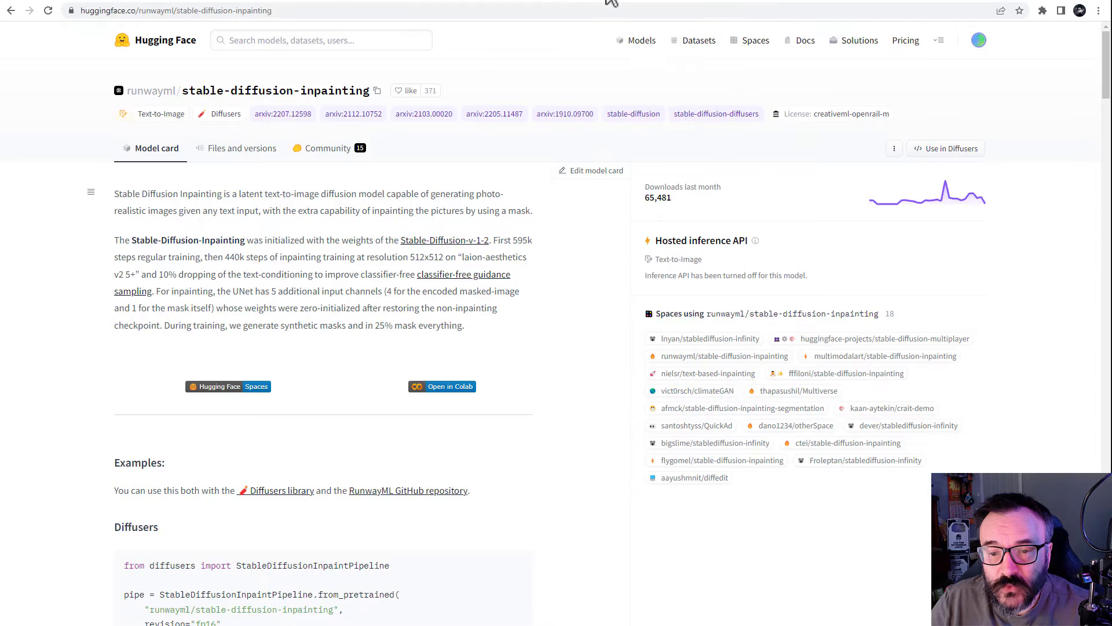
left_click(729, 1)
left_click(729, 2)
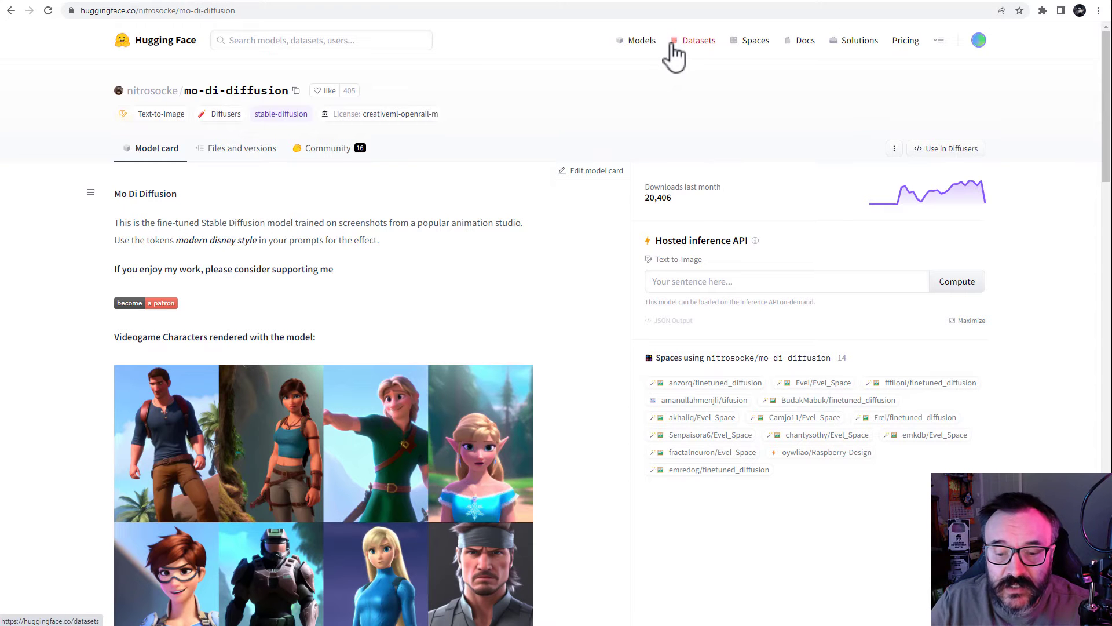
Return to the local web UI and load the Anything-V3.0-pruned.ckpt checkpoint.
left_click(101, 3)
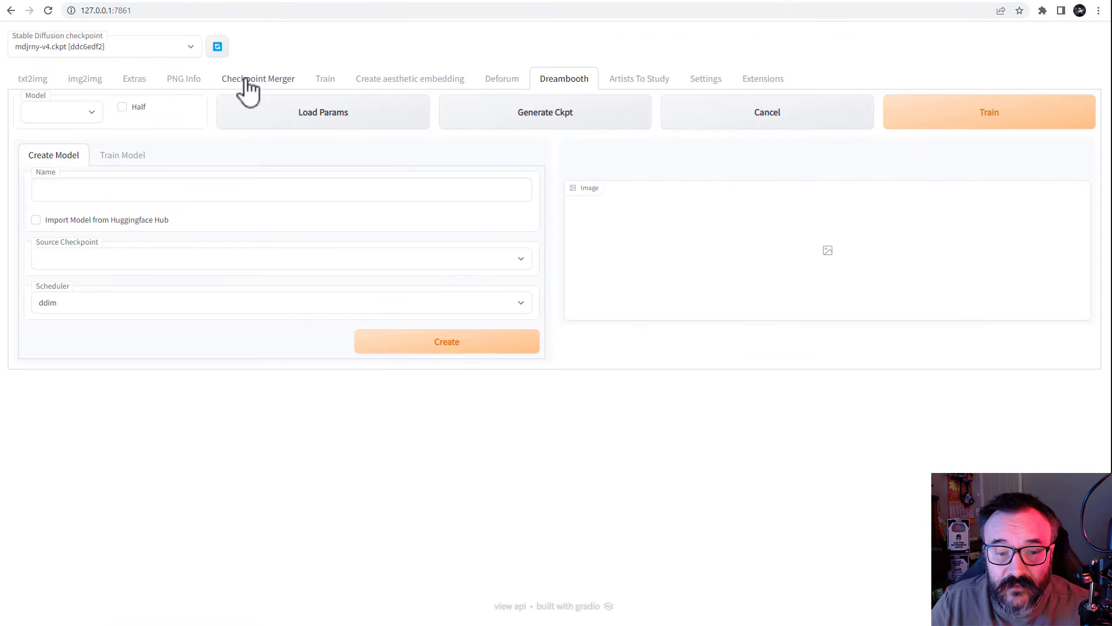
left_click(185, 48)
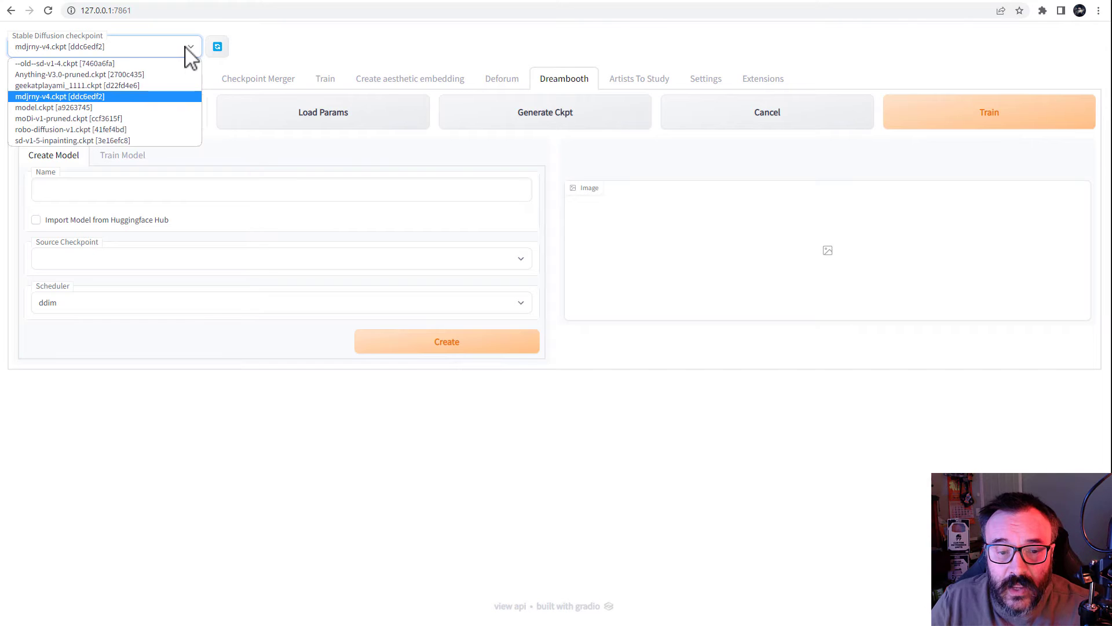
left_click(161, 74)
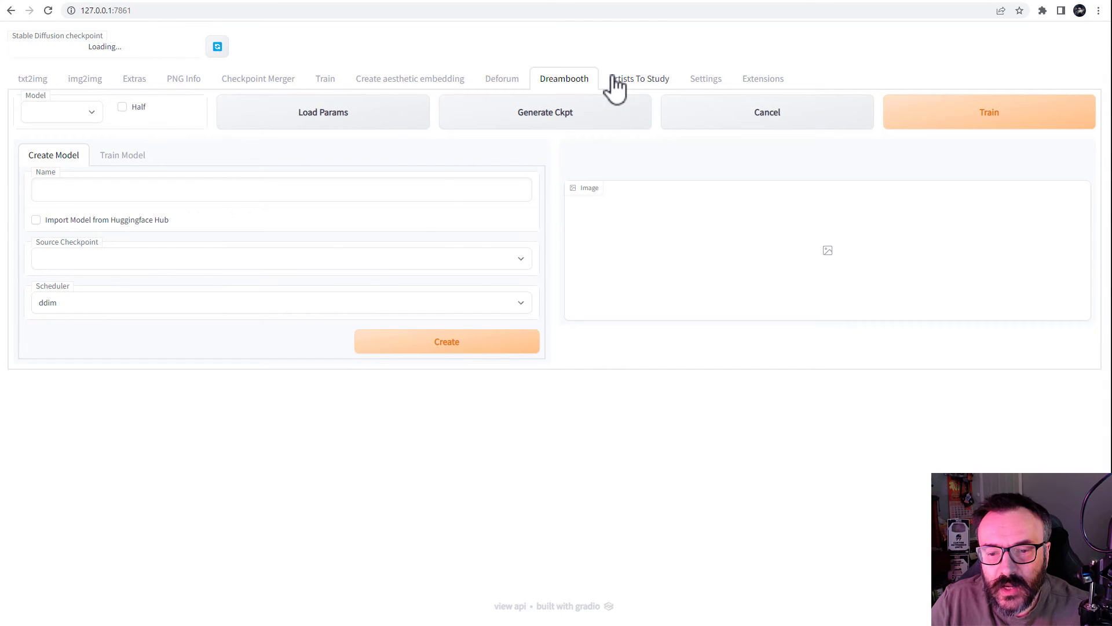
Examine the web UI settings down to the SD VAE option in the Stable Diffusion section.
left_click(707, 85)
scroll(504, 394, "down", 20)
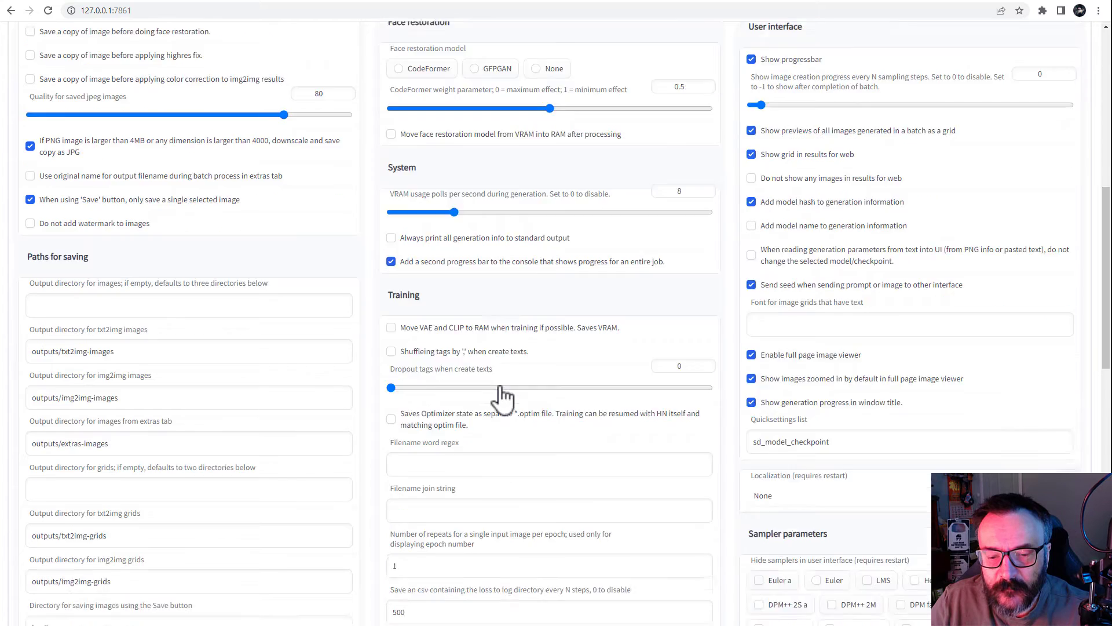
scroll(504, 400, "down", 3)
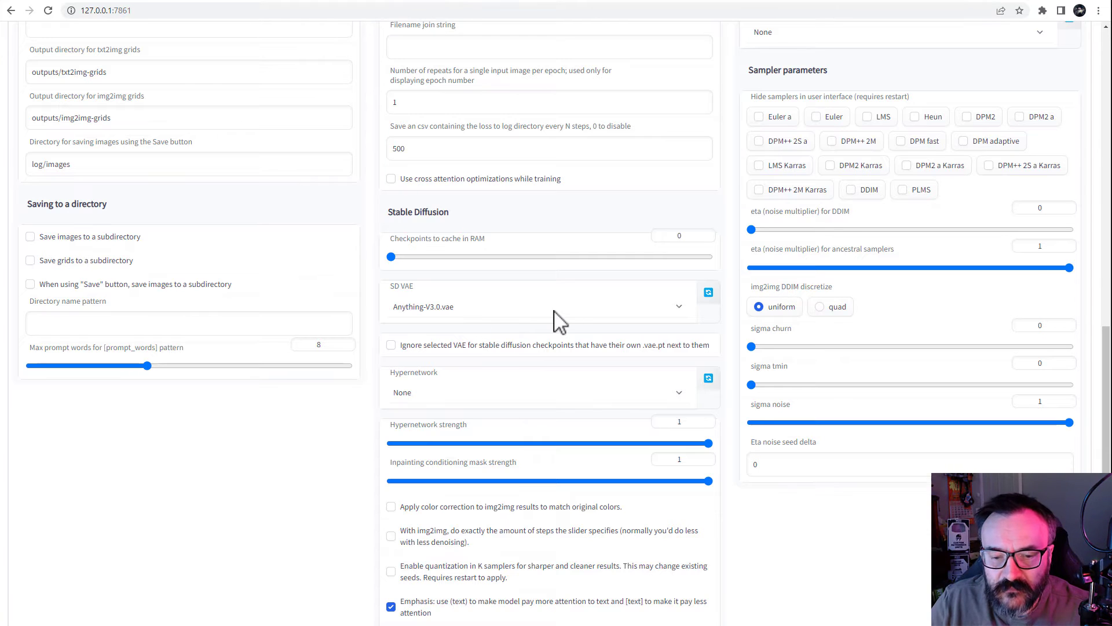
scroll(559, 323, "up", 20)
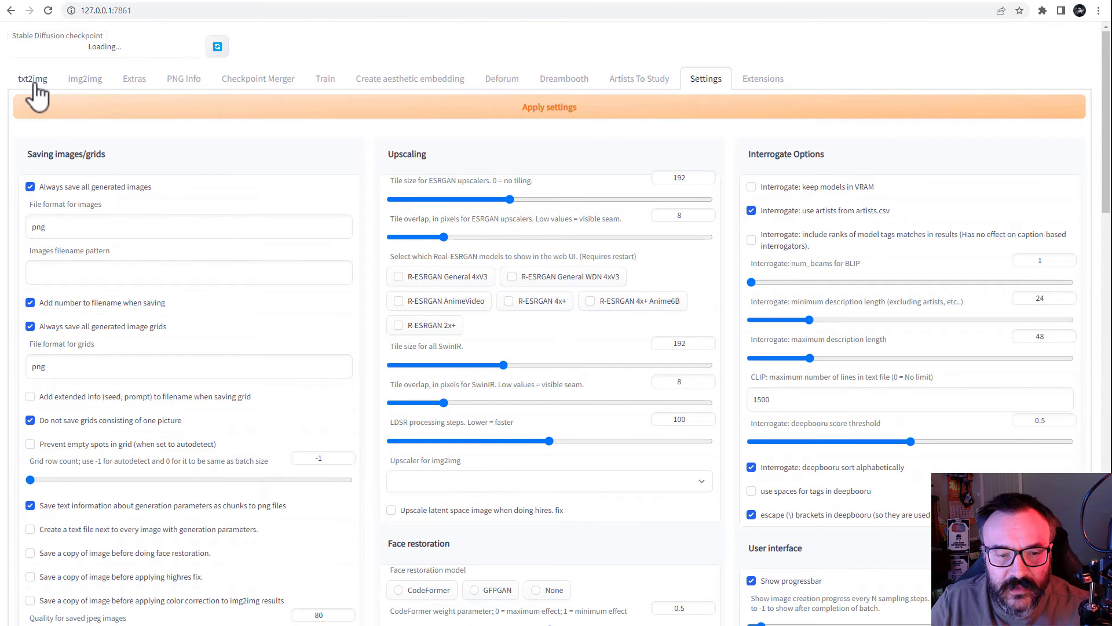
Generate a txt2img image from the prompt "Superhero fighting on the moon".
left_click(35, 86)
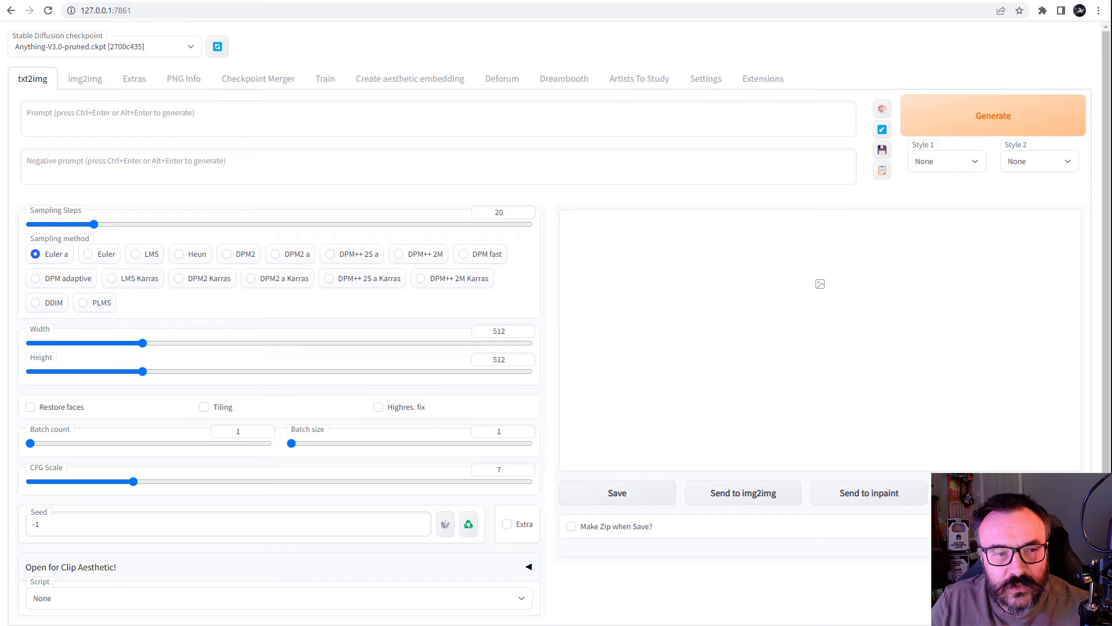
left_click(223, 119)
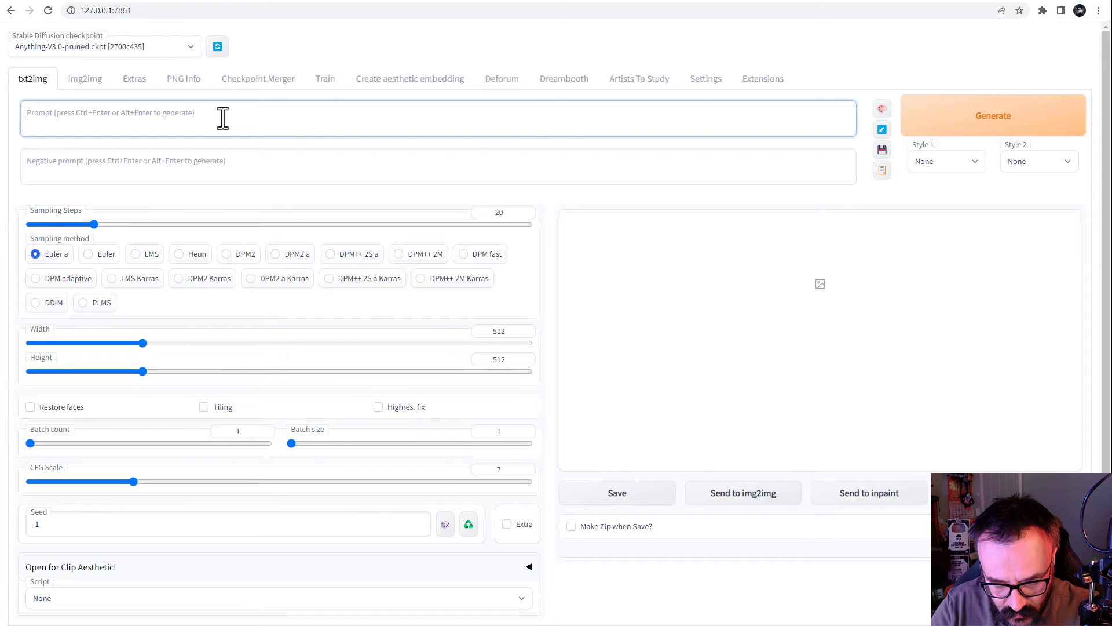
type("Superh")
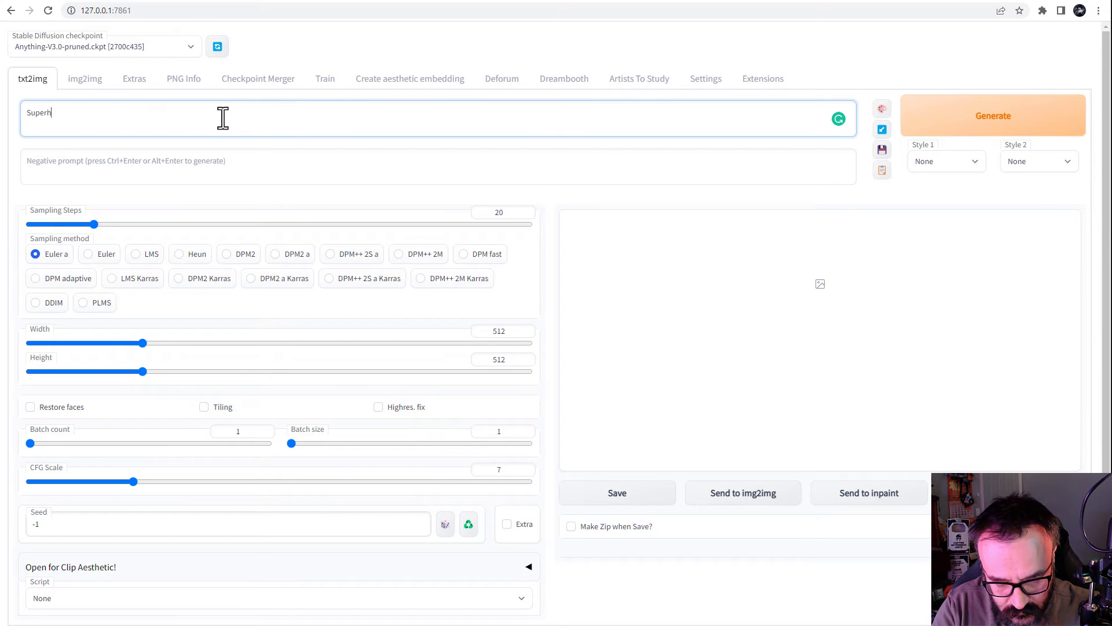
type("ero fighting")
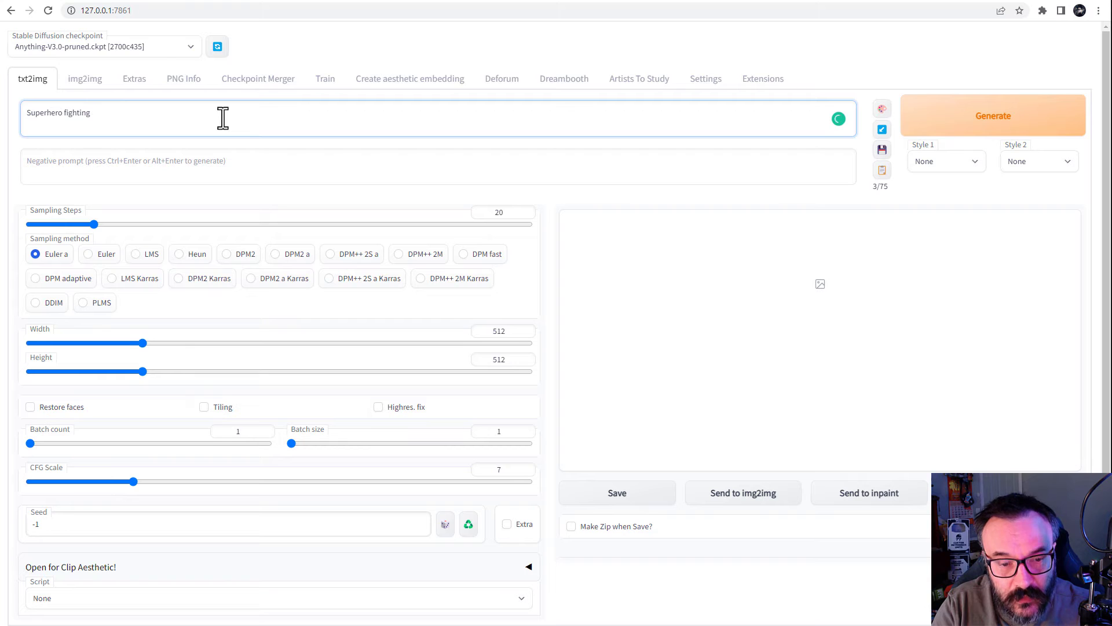
type(" in  on the m oo")
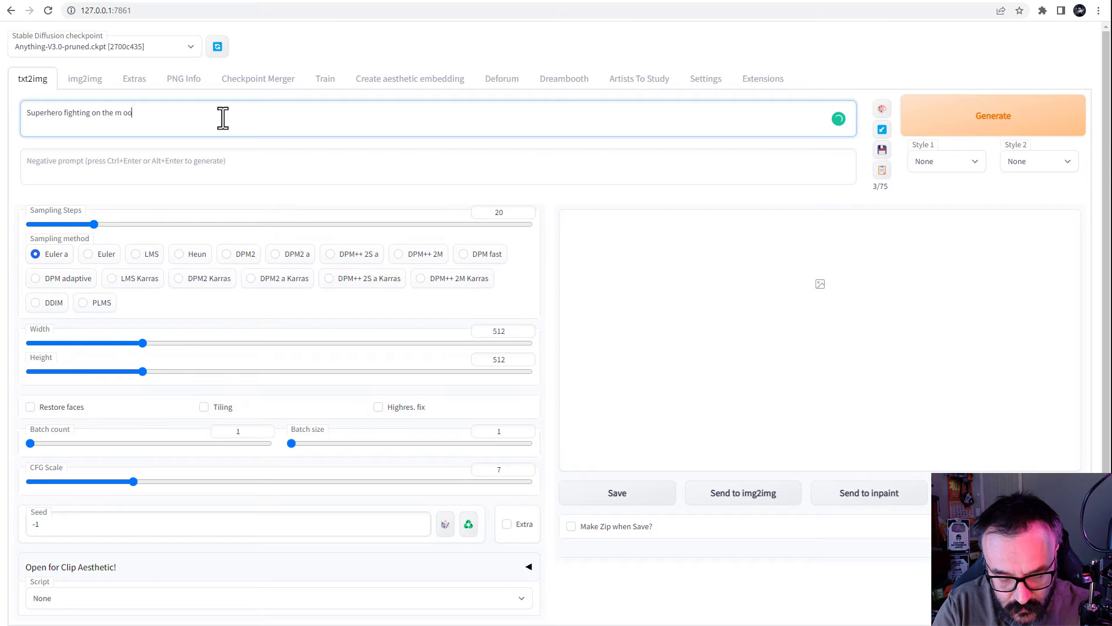
type("n")
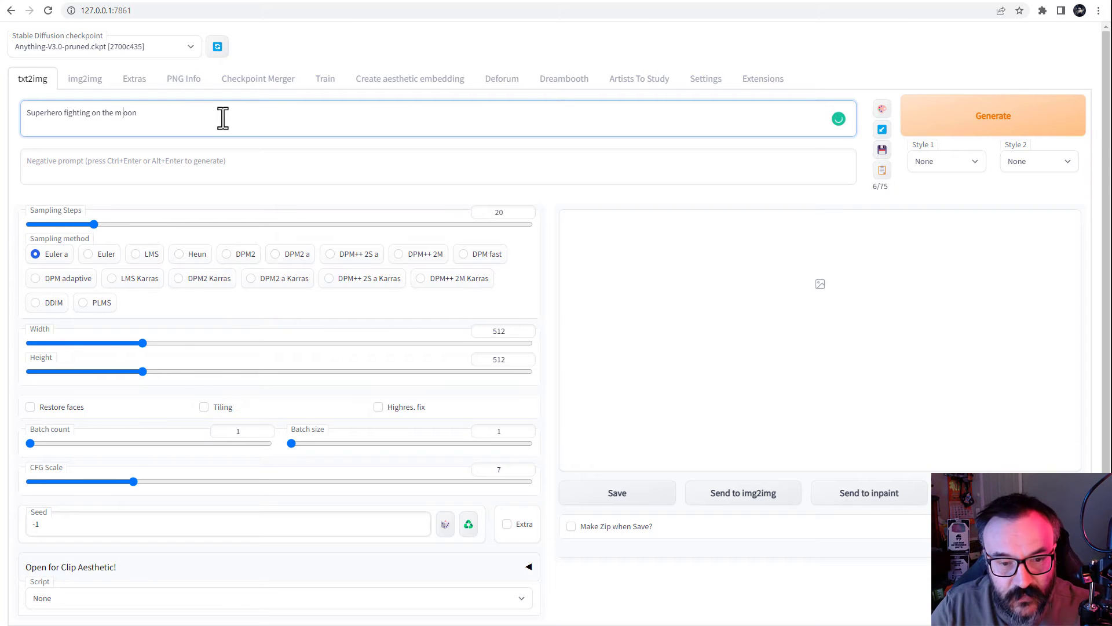
left_click(938, 114)
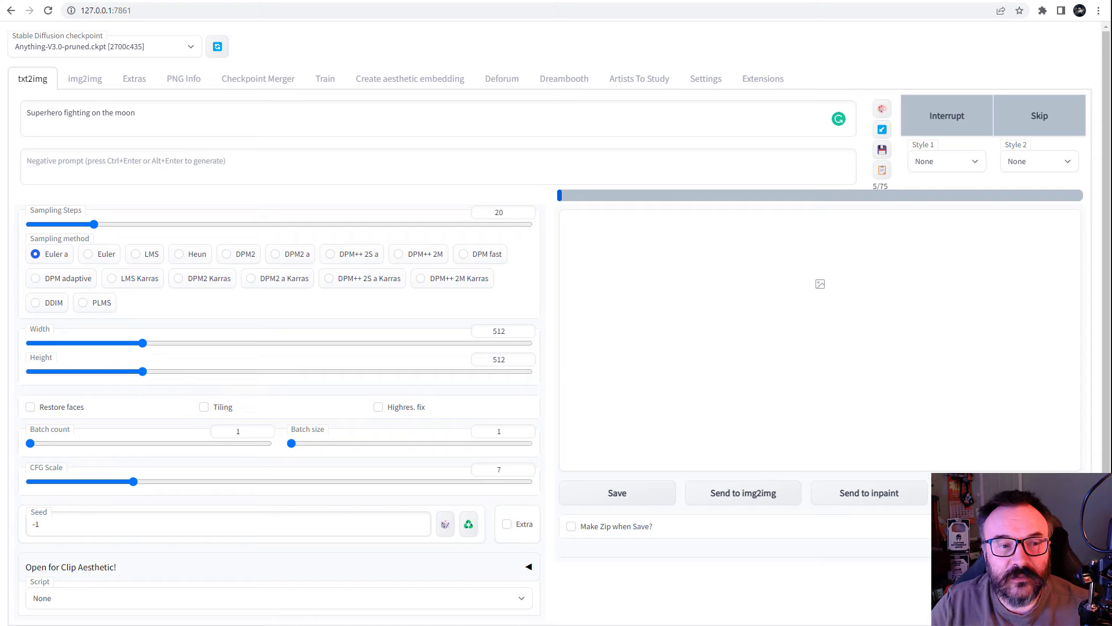
Replace the prompt with "Dragon ball", generate the image and enlarge the result.
left_click(176, 115)
key("ctrl+a")
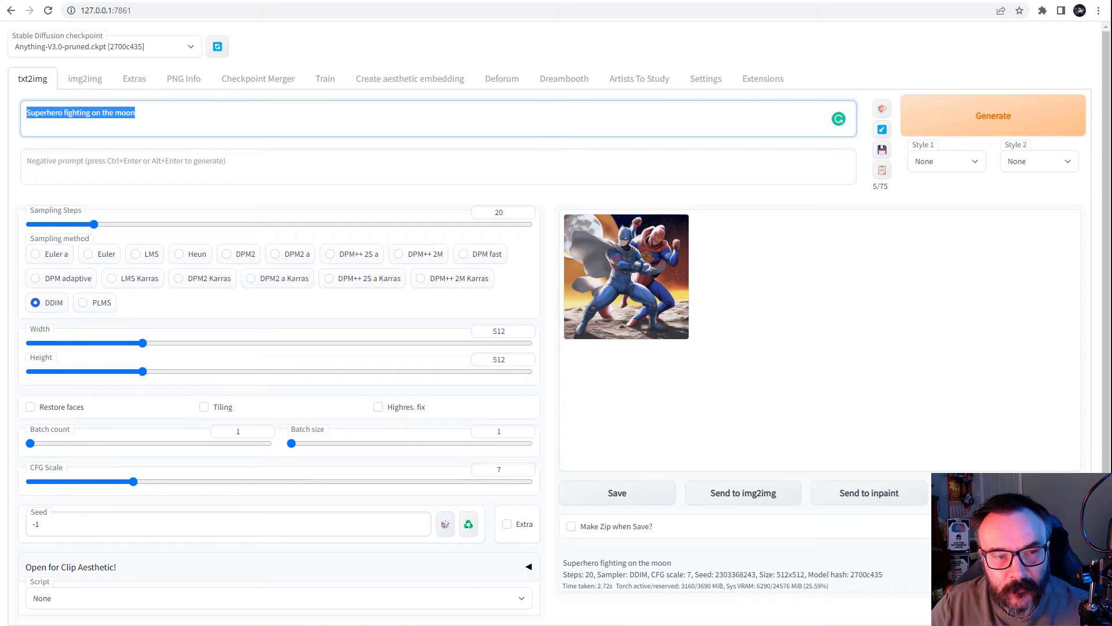
type("Dragfon")
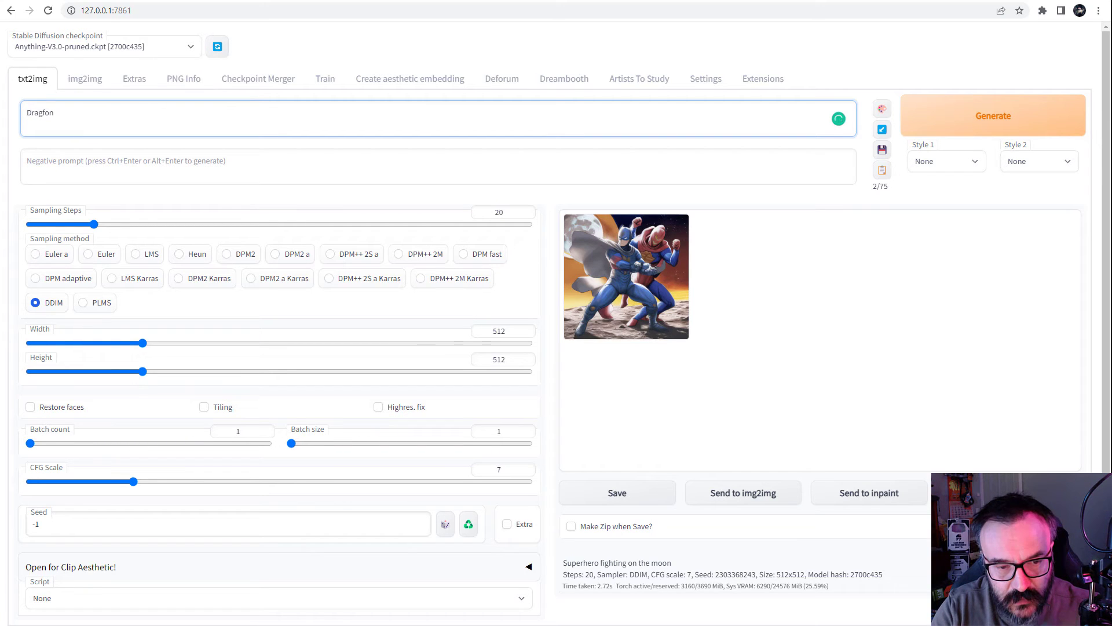
key("BackSpace")
key("BackSpace")
key("BackSpace")
type("on ball")
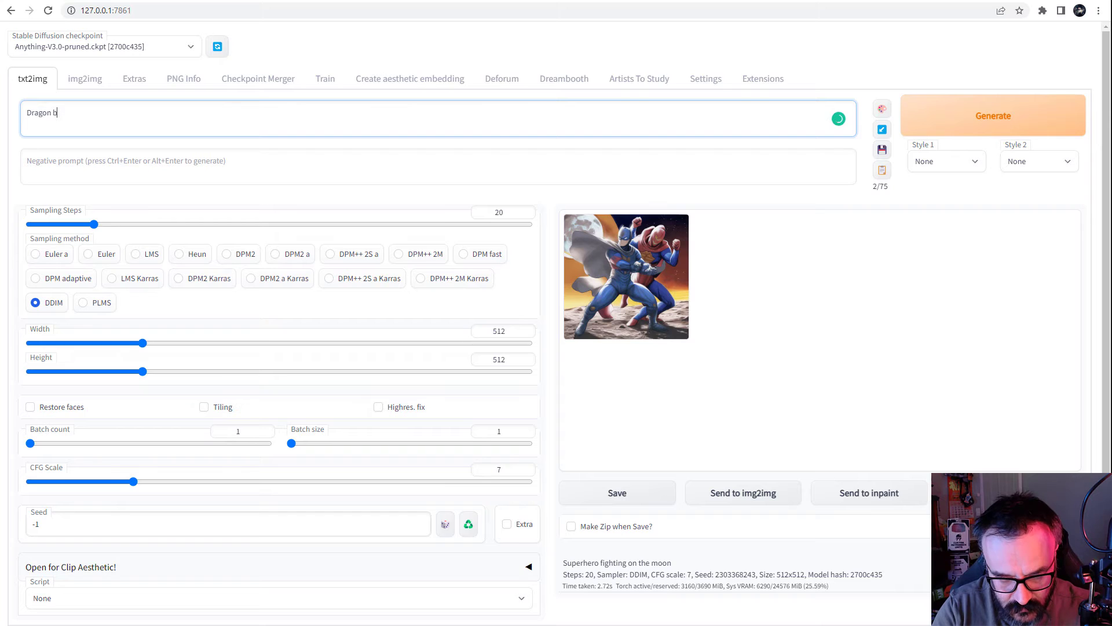
left_click(993, 129)
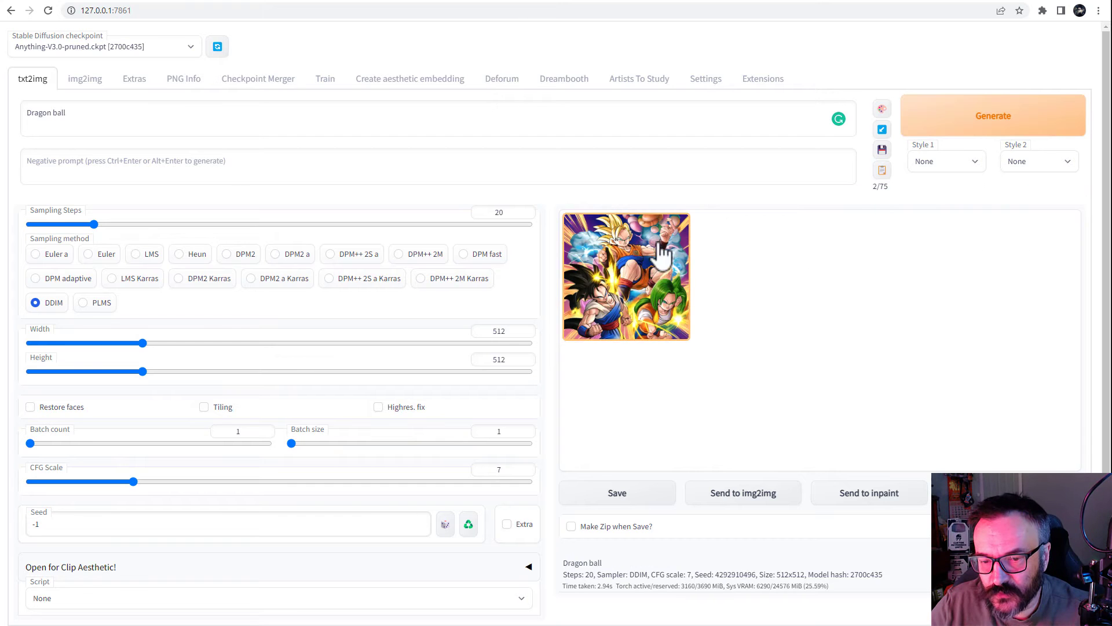
left_click(685, 269)
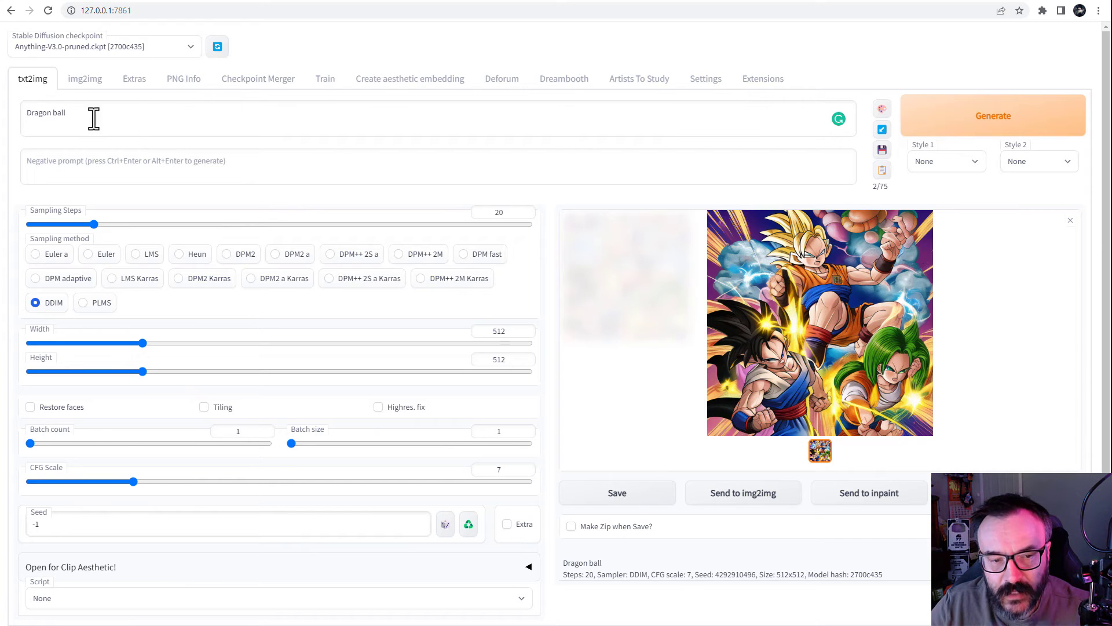
Switch to model--key.txt in Notepad and review the "modern disney style" prompt tokens for moDi-v1-pruned.
left_click(151, 116)
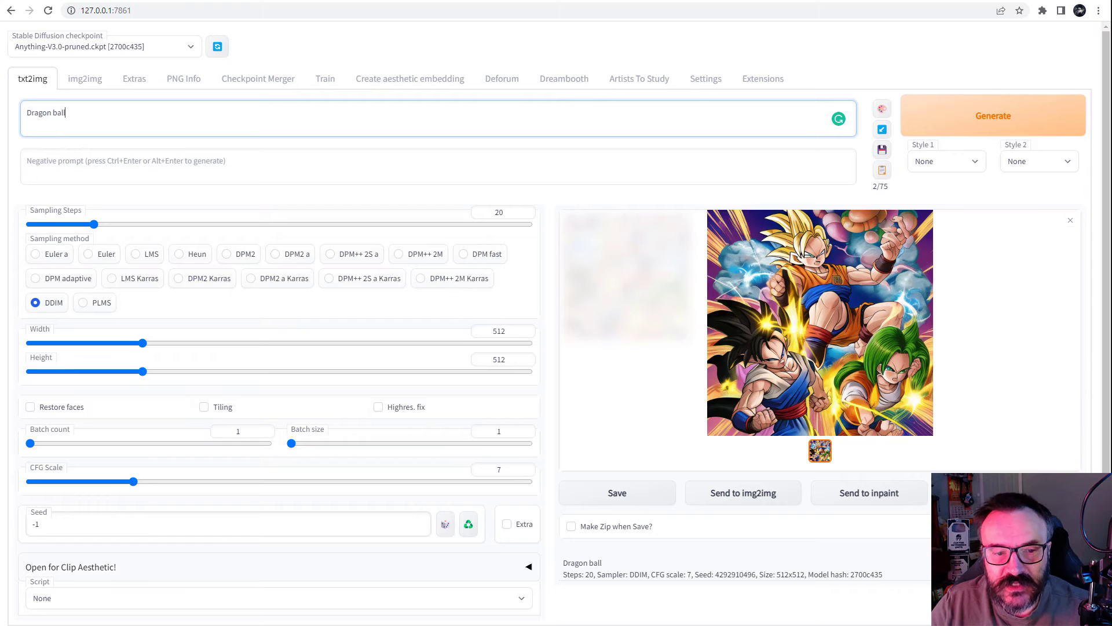
key("alt+Tab")
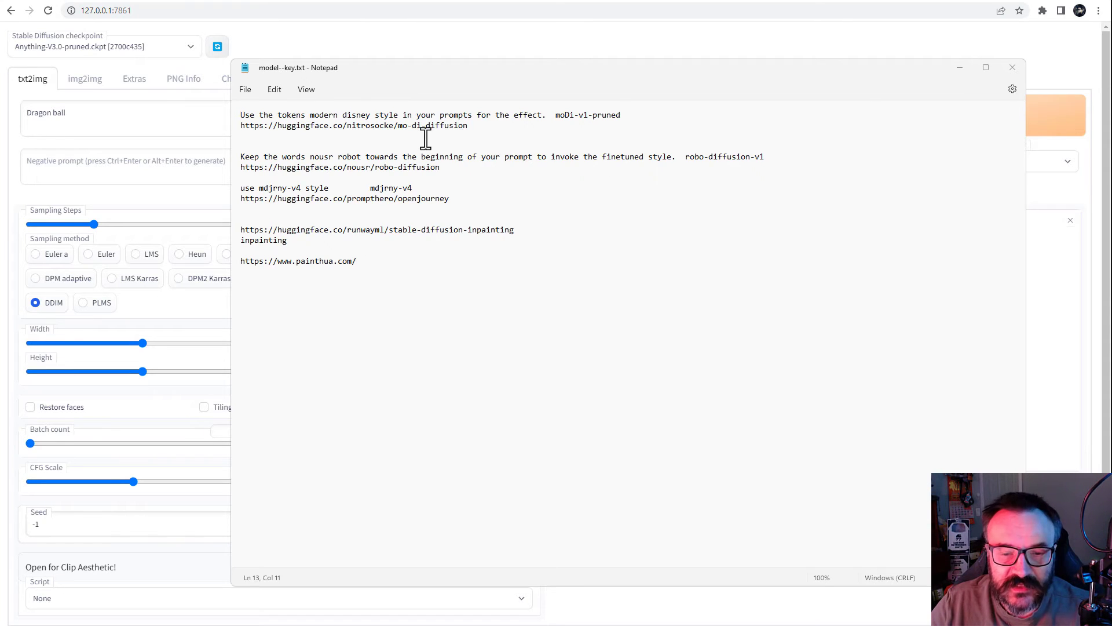
left_click_drag(647, 118, 556, 115)
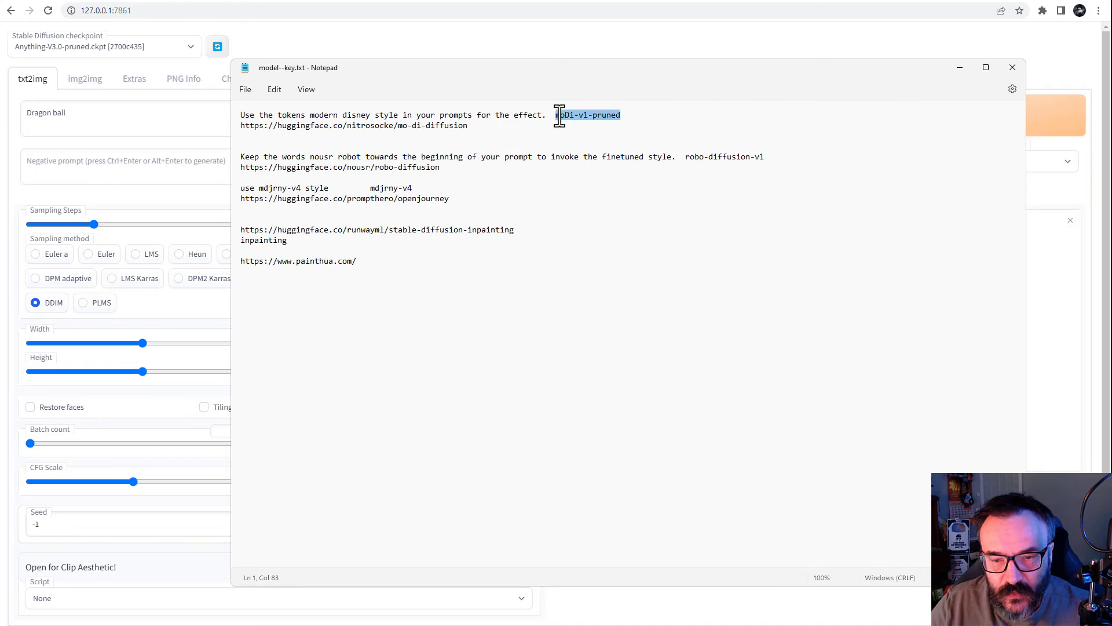
left_click(375, 115)
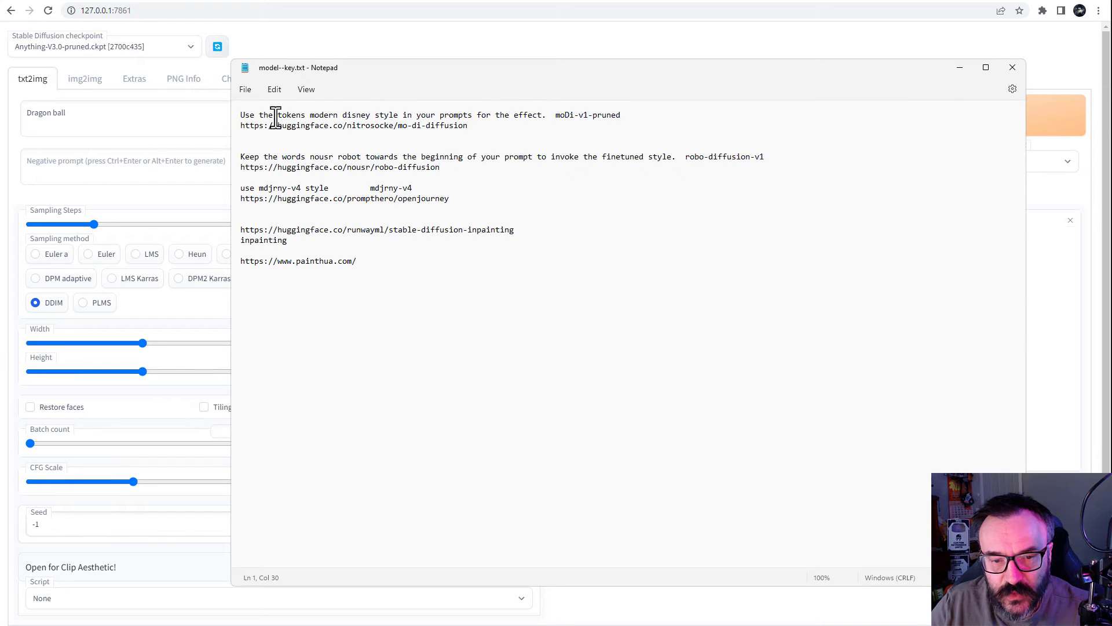
left_click_drag(314, 115, 389, 114)
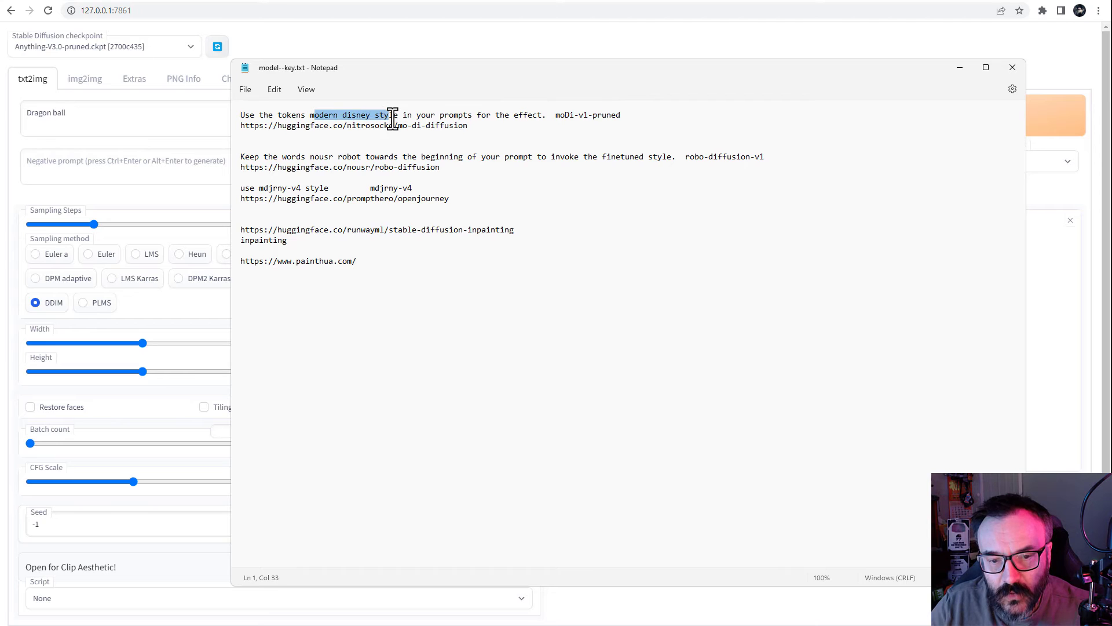
left_click(389, 114)
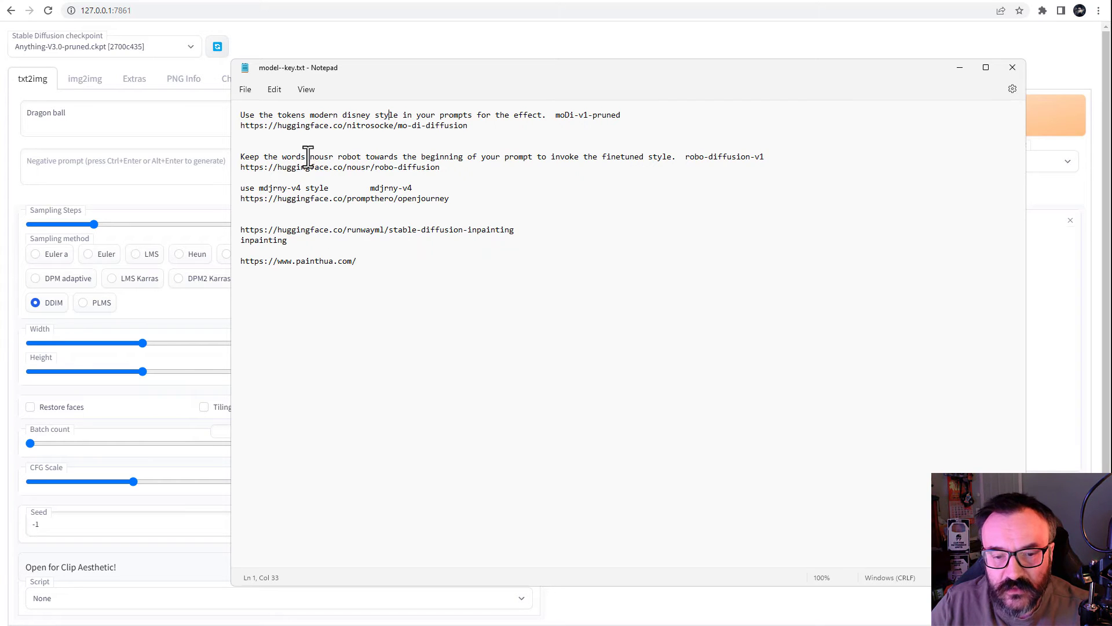
Review the notes on the "nousr robot" prompt words, the mdjrny-v4 model and inpainting.
left_click_drag(306, 157, 362, 156)
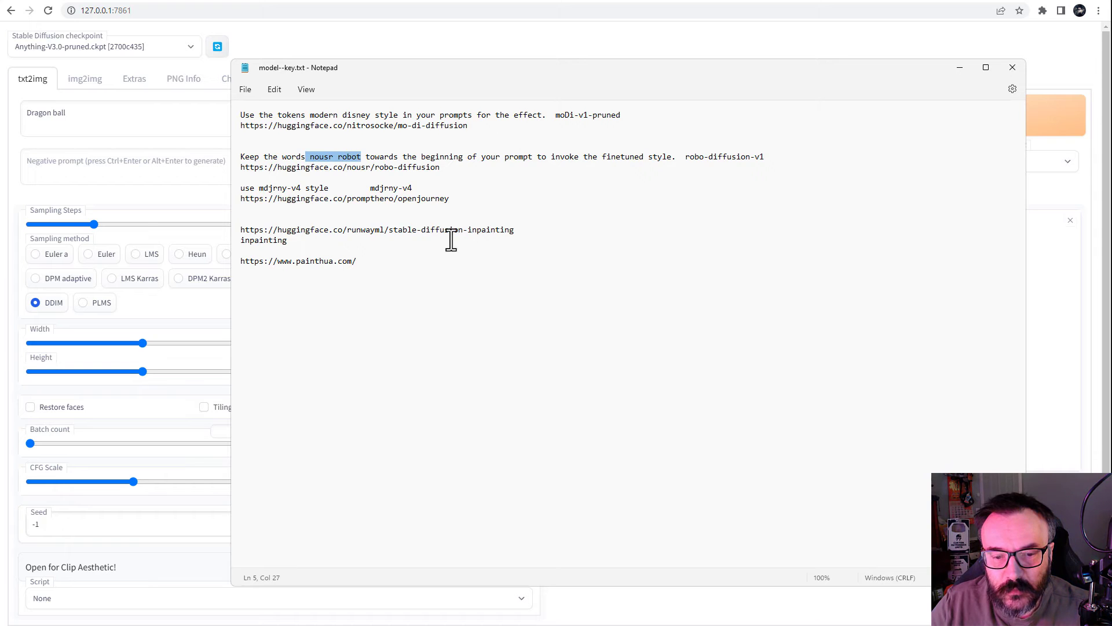
left_click(346, 219)
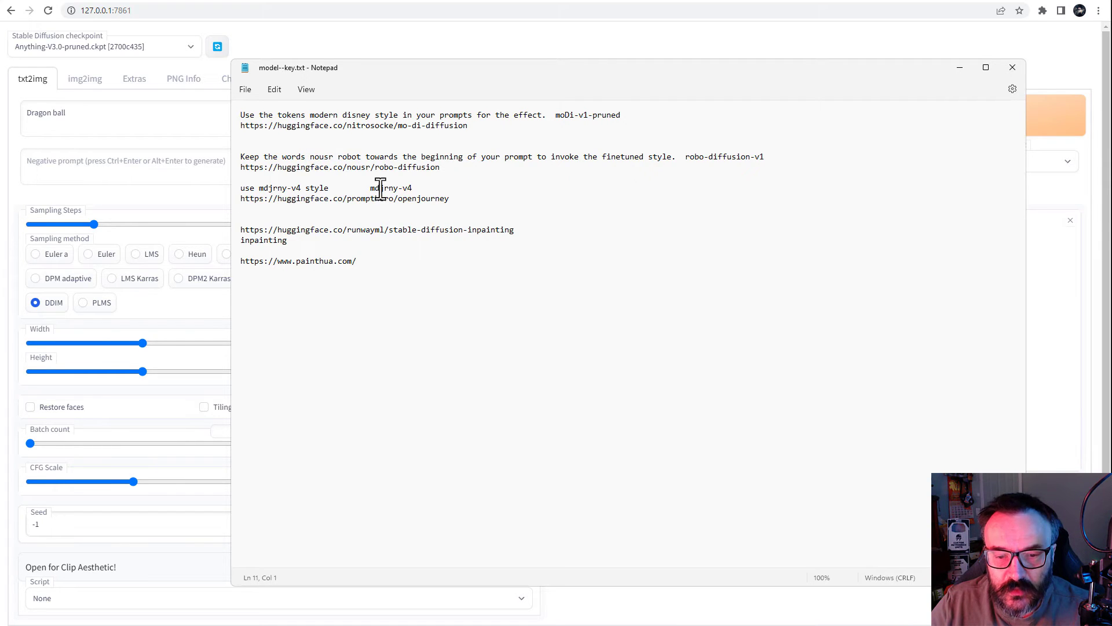
left_click_drag(372, 188, 440, 189)
left_click(451, 220)
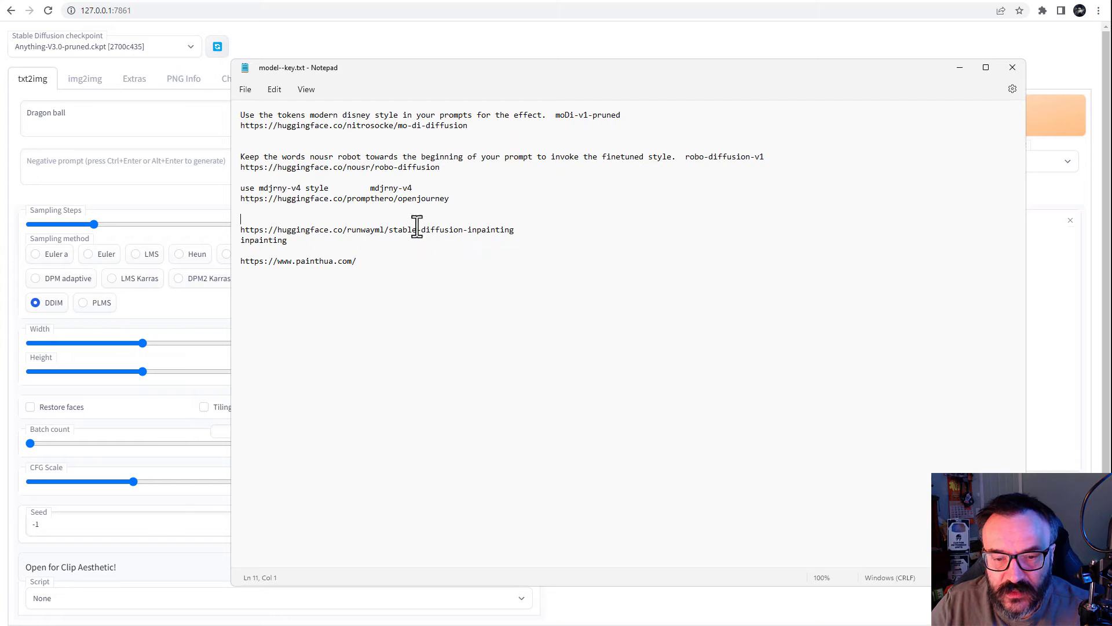
double_click(281, 241)
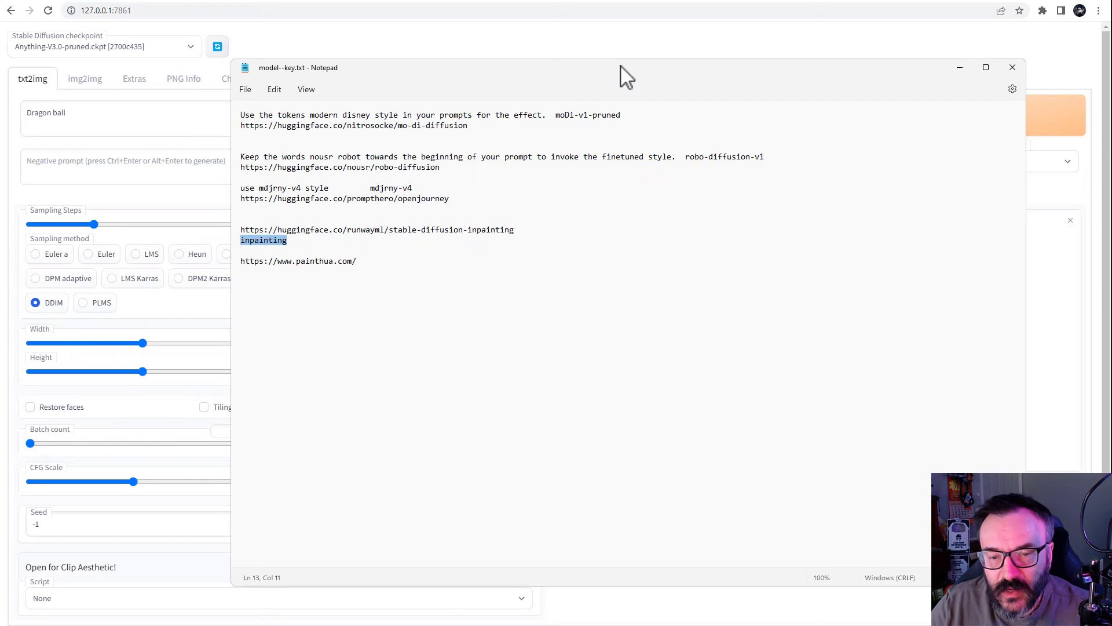
Return to the browser and examine the anything-v3.0 model card on Hugging Face, including its sample images and prompts.
key("alt+Tab")
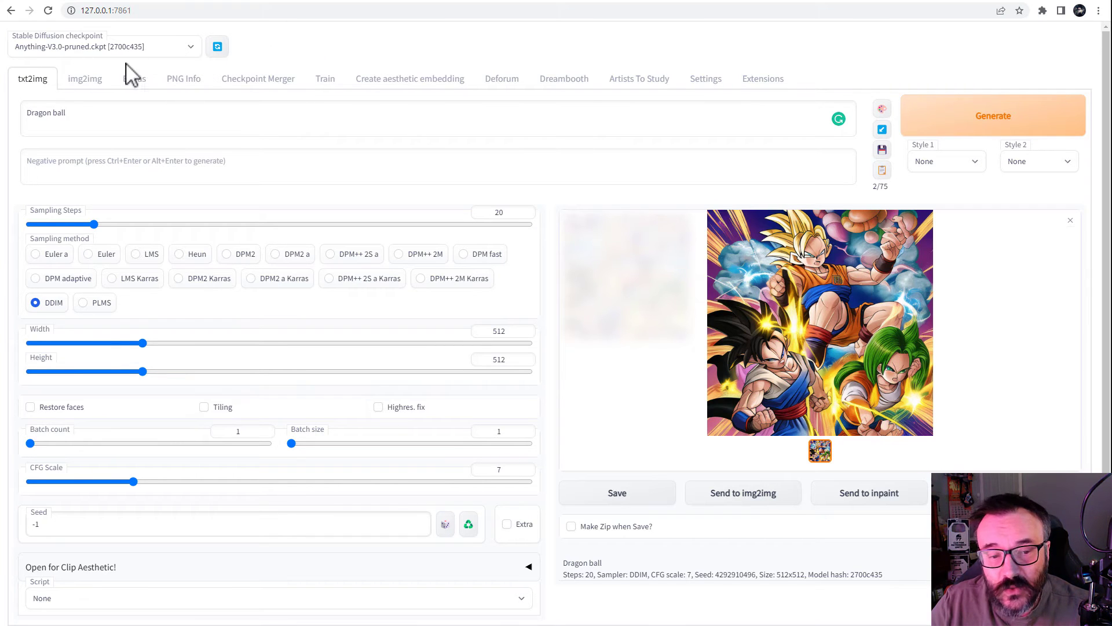
key("ctrl+Tab")
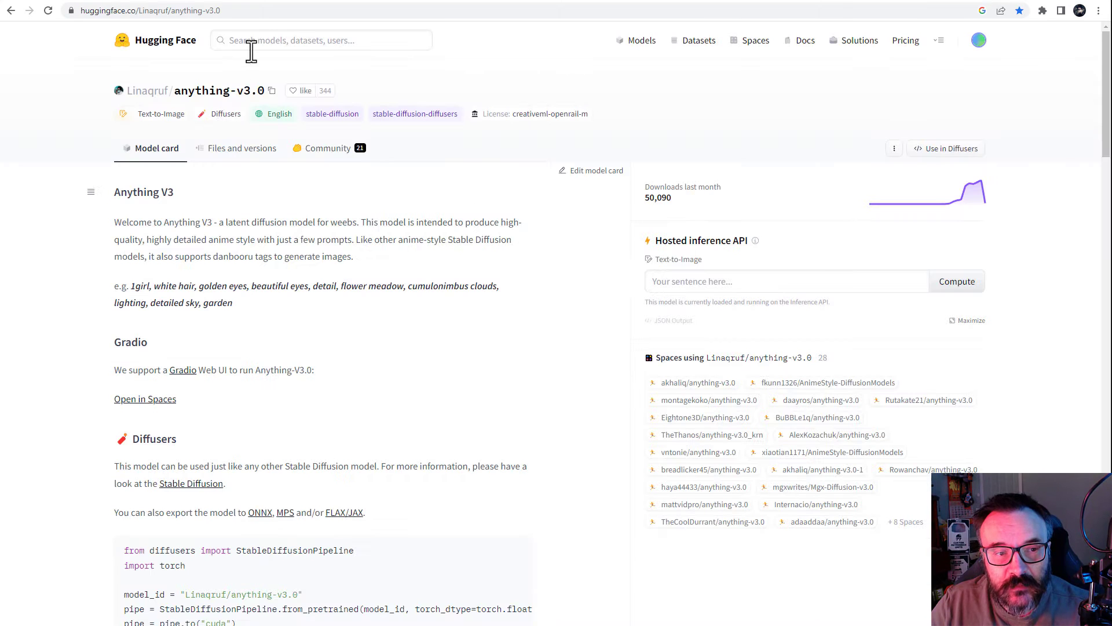
scroll(273, 241, "down", 13)
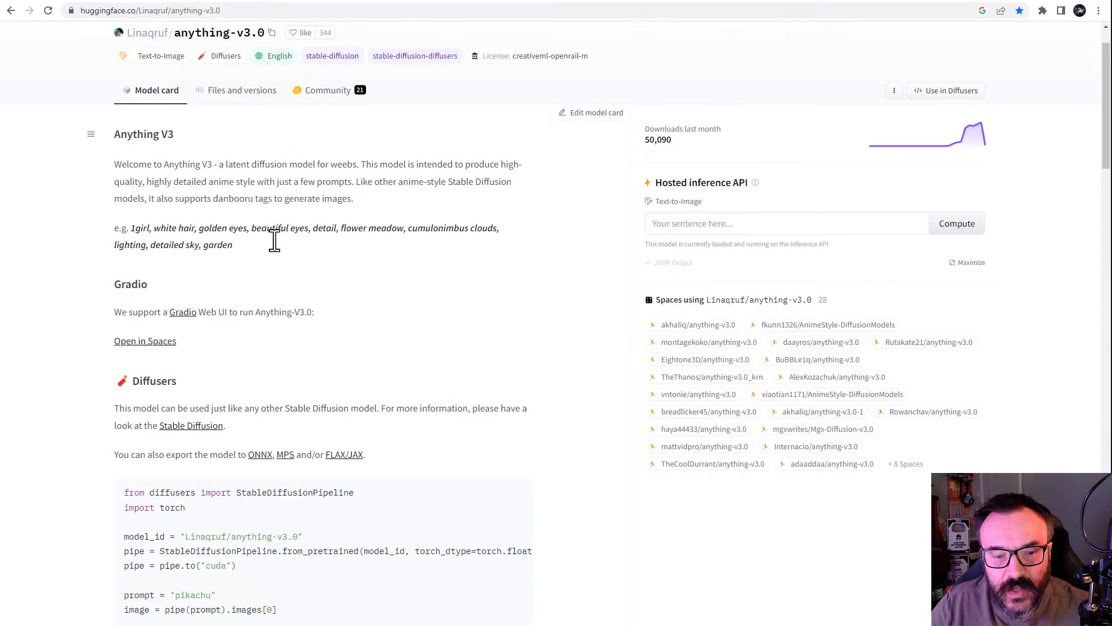
scroll(505, 327, "down", 4)
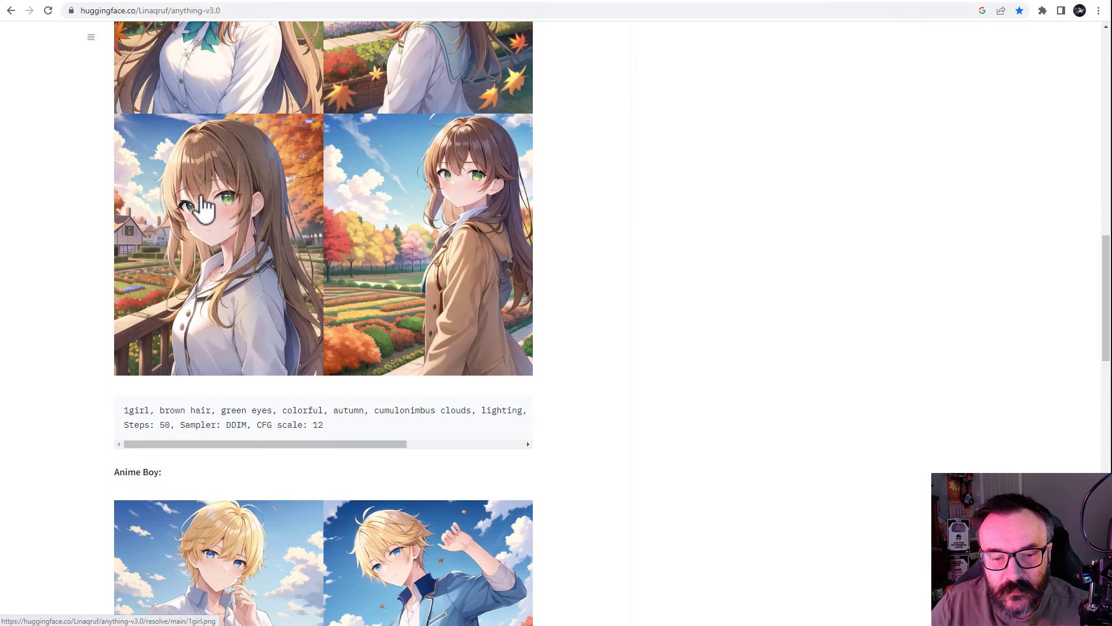
Open the file listing of the anything-v3.0 repository and examine its downloadable checkpoint files.
scroll(497, 303, "up", 15)
scroll(487, 290, "up", 2)
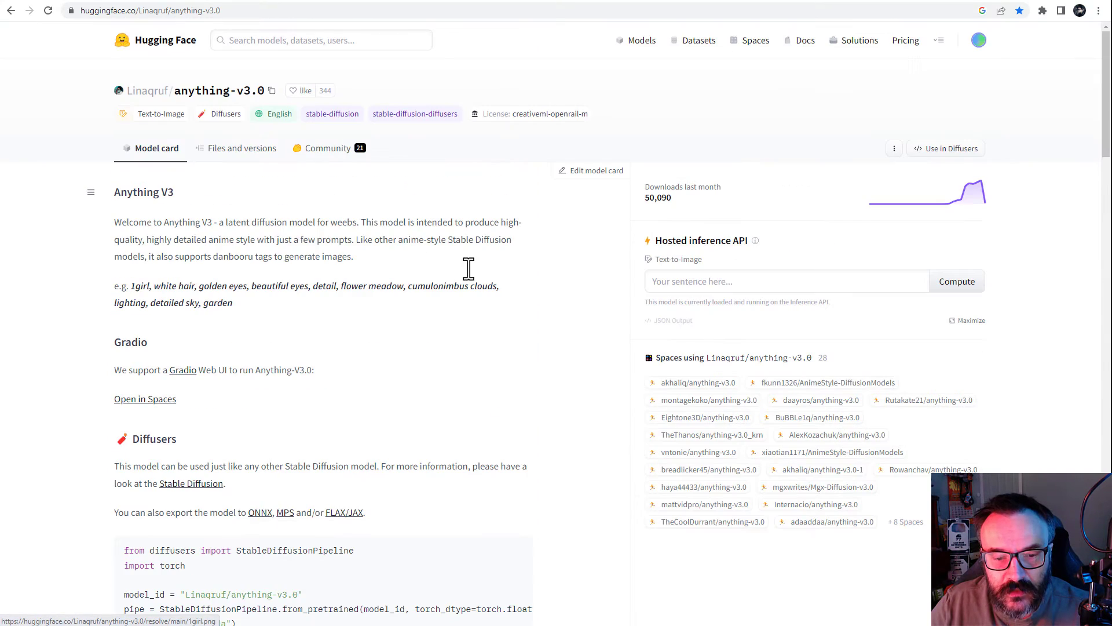
left_click(259, 150)
scroll(464, 266, "down", 1)
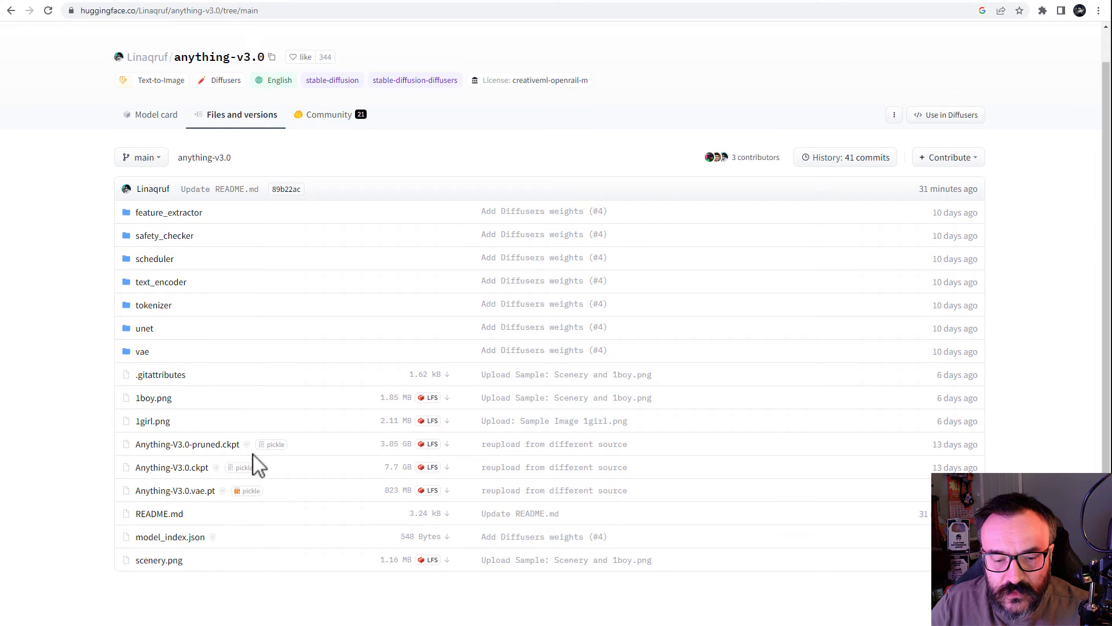
mouse_move(245, 470)
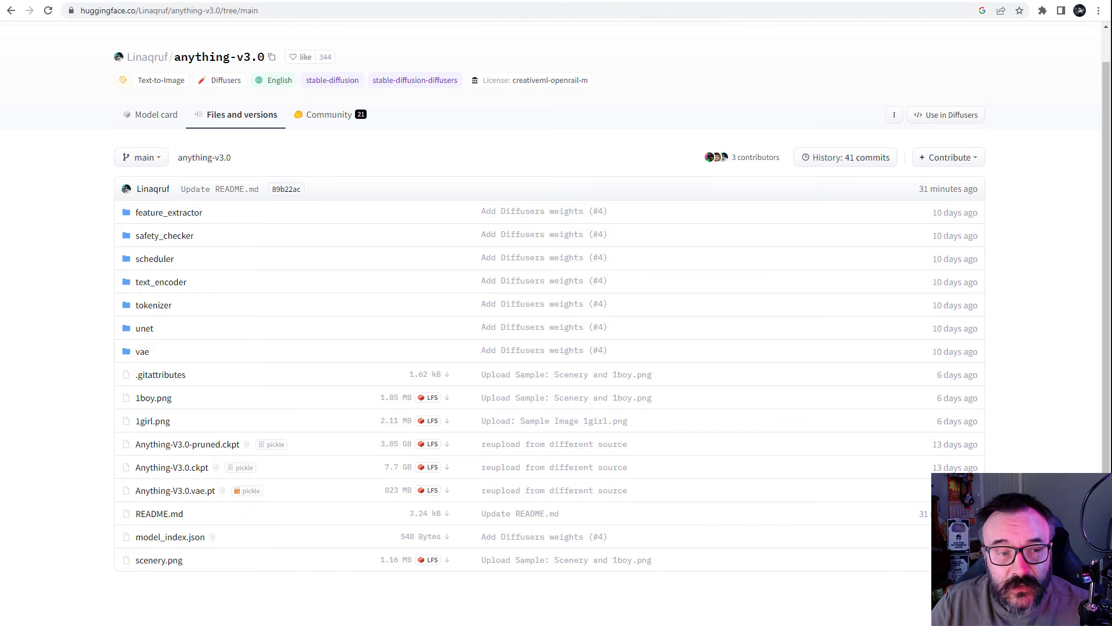
Return to the Stable Diffusion web UI and load the geekatplayami_1111.ckpt checkpoint.
left_click(70, 5)
left_click(196, 51)
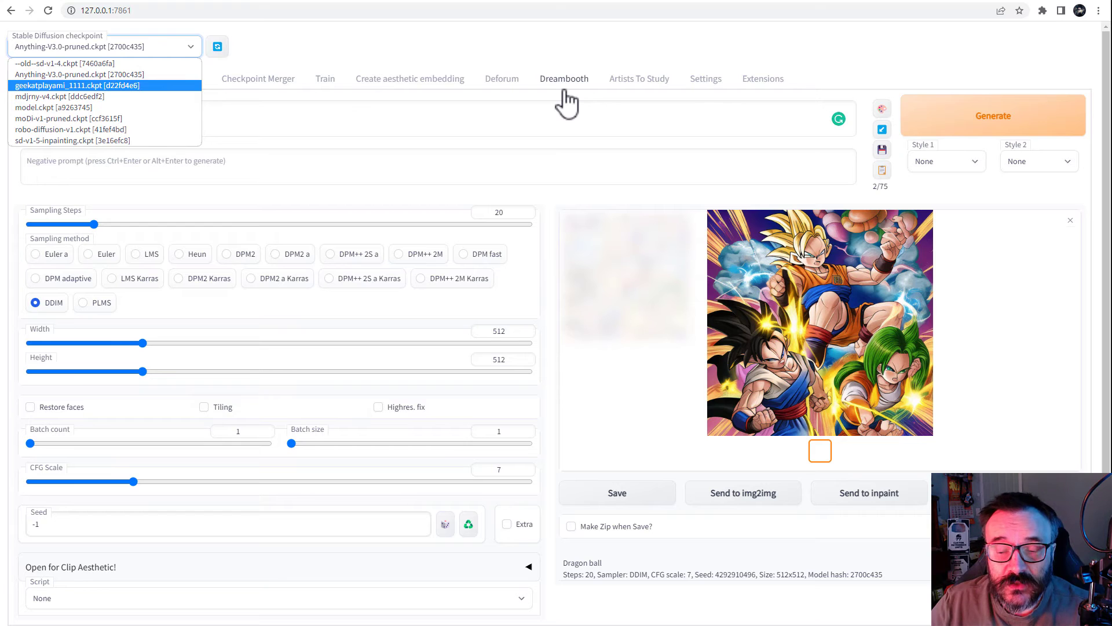
left_click(174, 86)
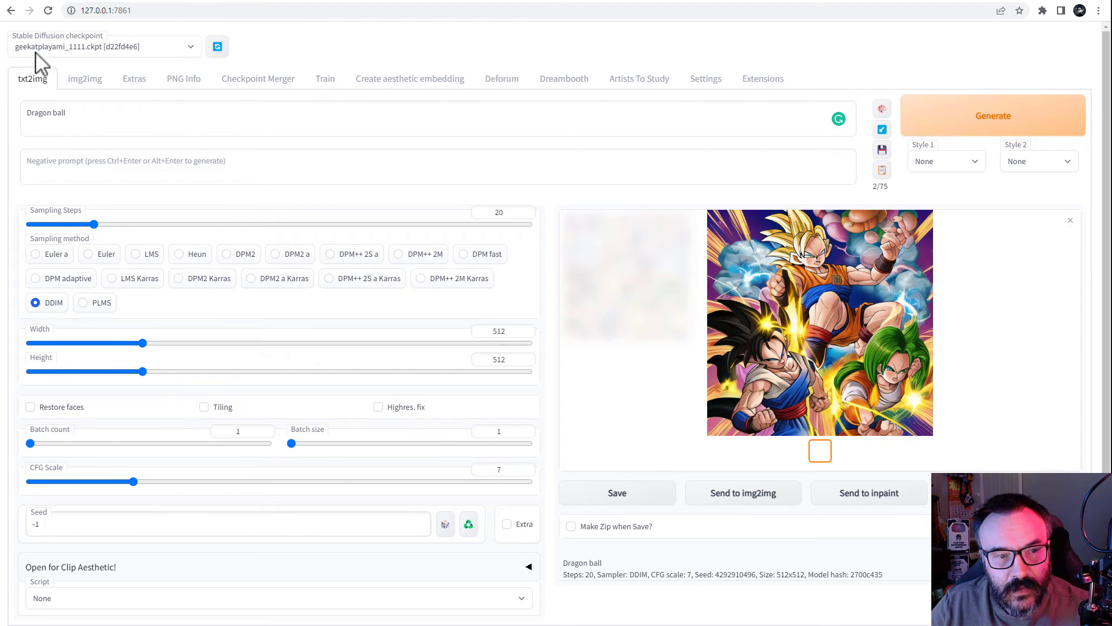
left_click(67, 51)
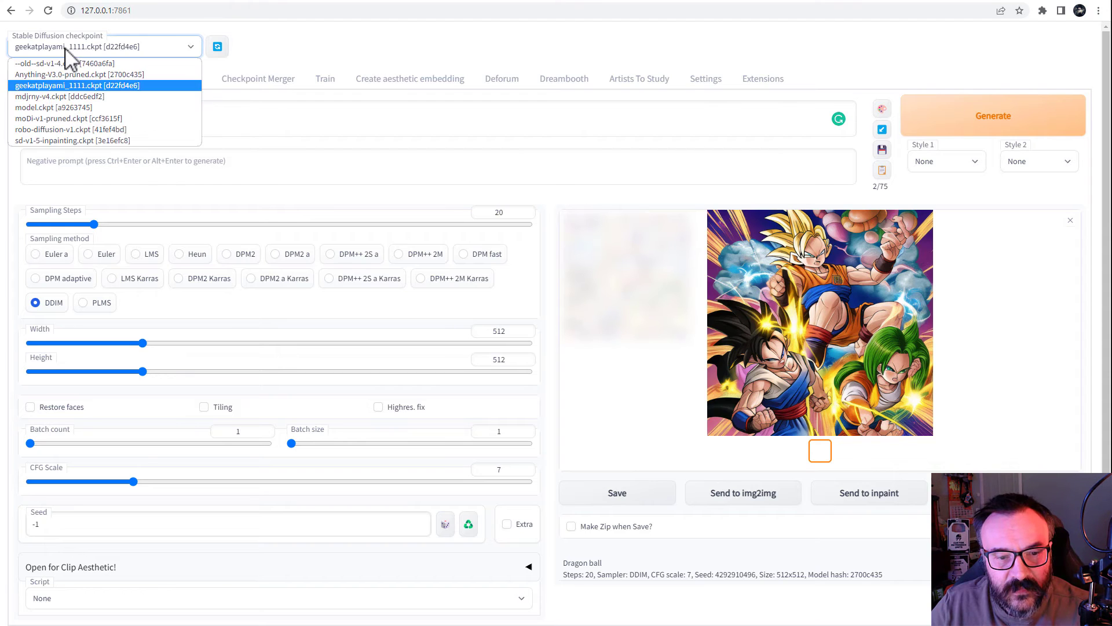
left_click(189, 34)
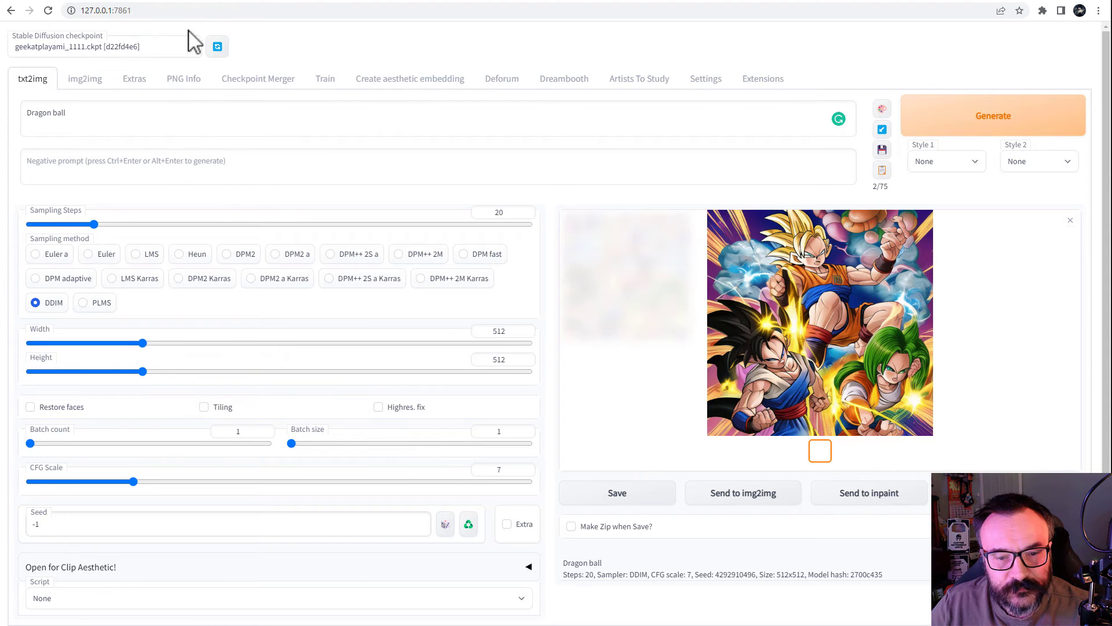
Replace the prompt with "portrait of the lady geekatplayami person standing in the garden" and generate the image.
left_click(192, 120)
triple_click(232, 122)
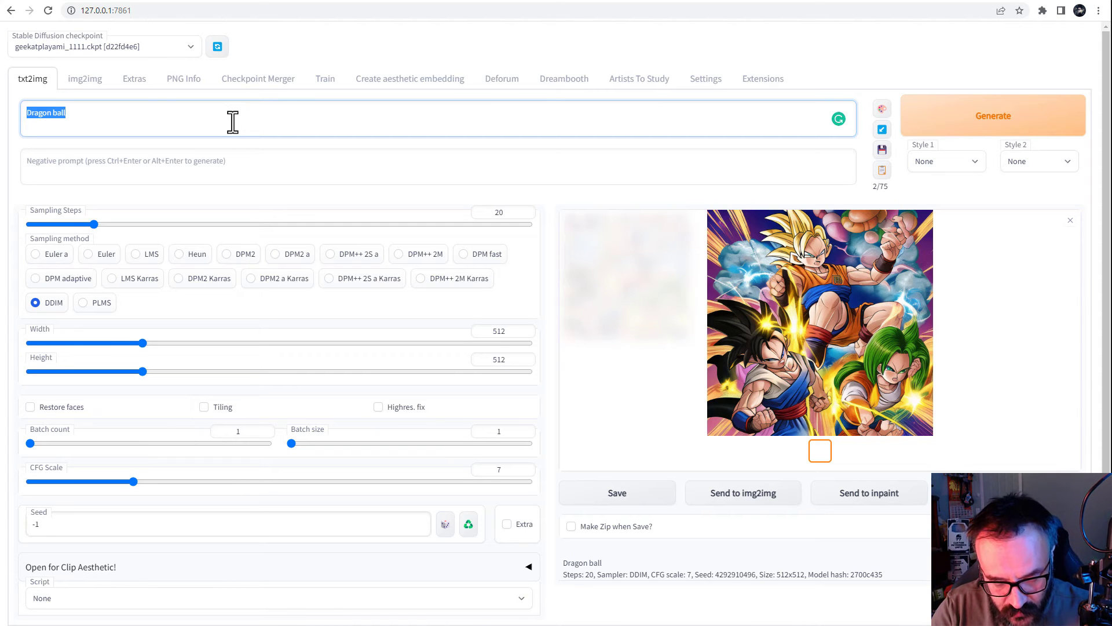
type("por")
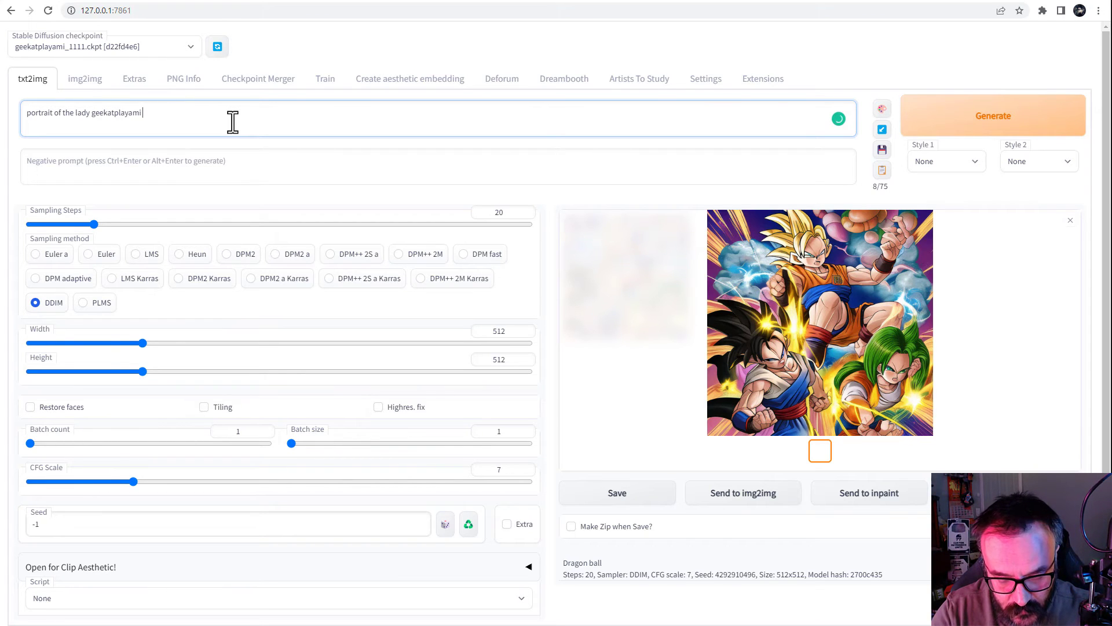
type("erson  standing in the garden")
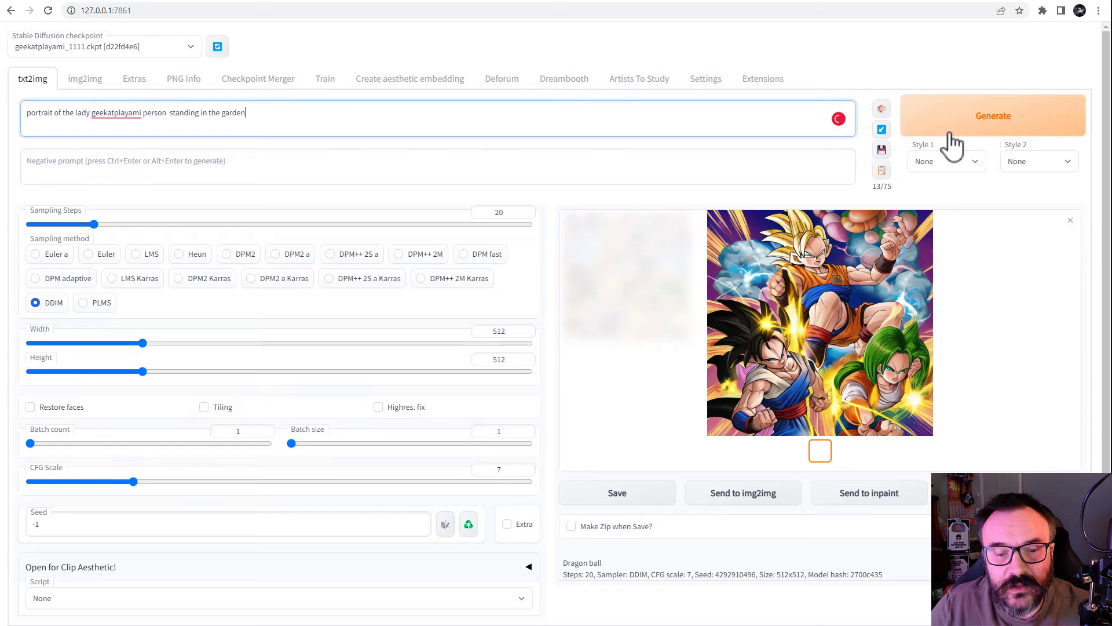
left_click(962, 124)
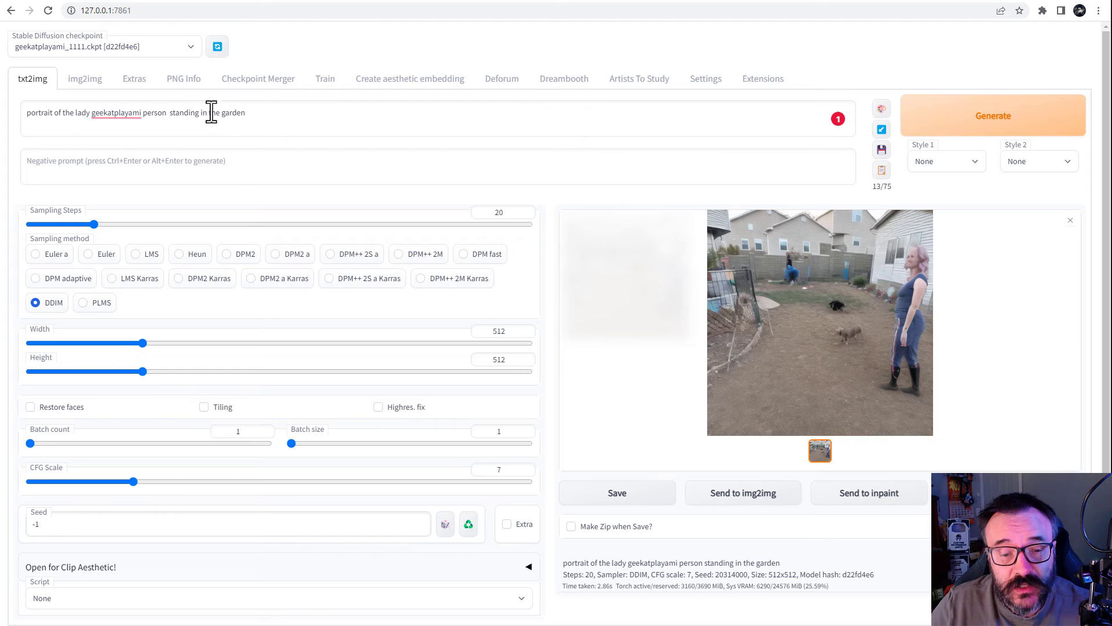
Set the sampling method to Euler a and load the mdjrny-v4.ckpt checkpoint.
left_click(44, 255)
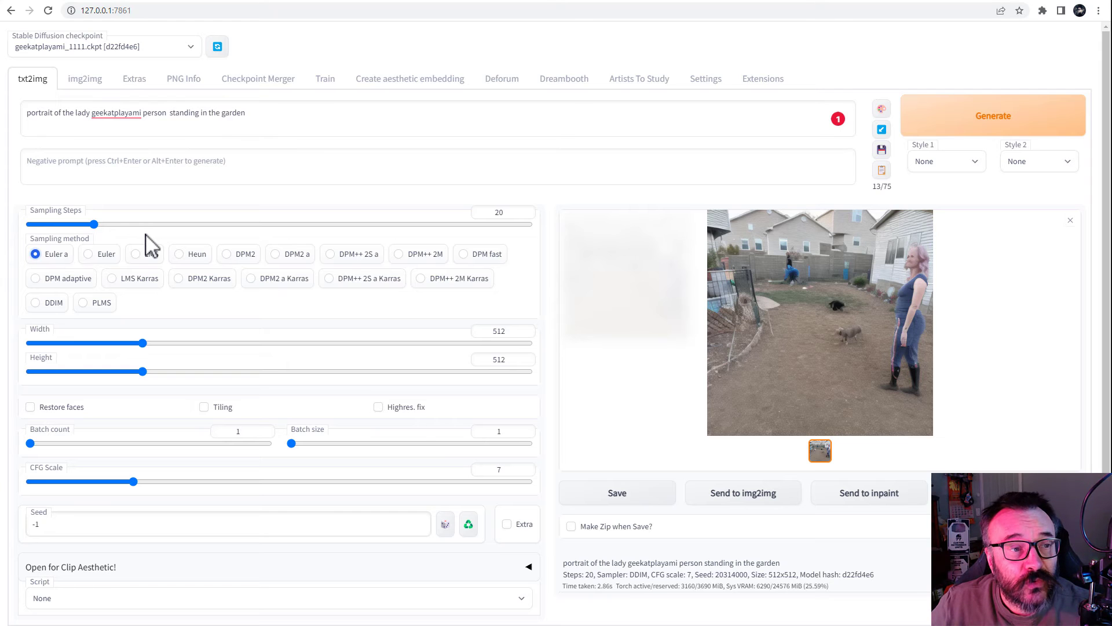
left_click(192, 52)
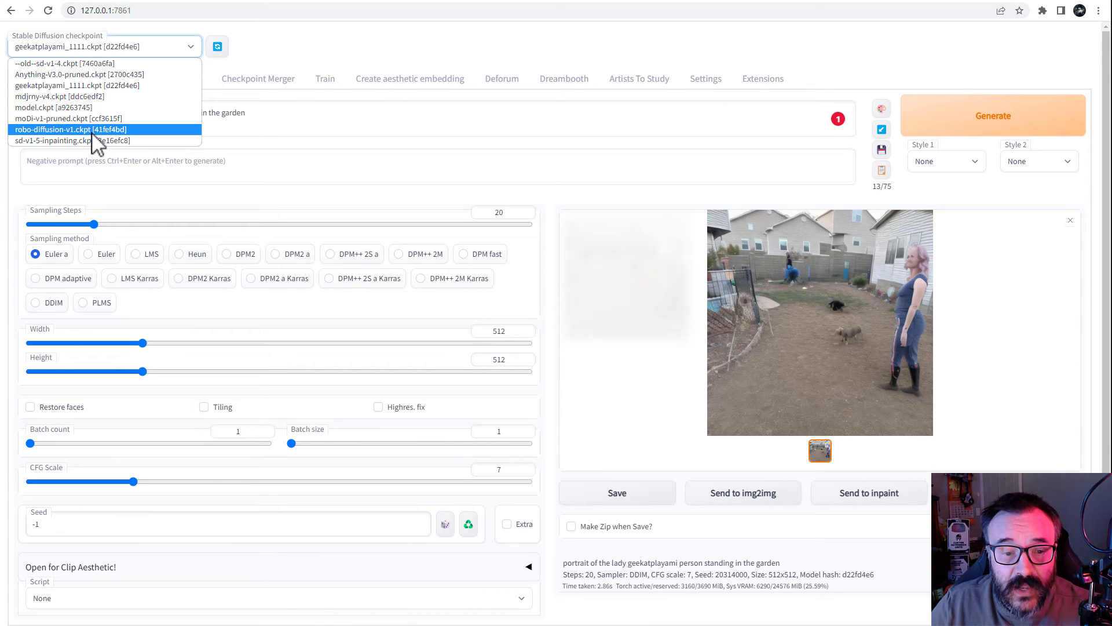
left_click(93, 97)
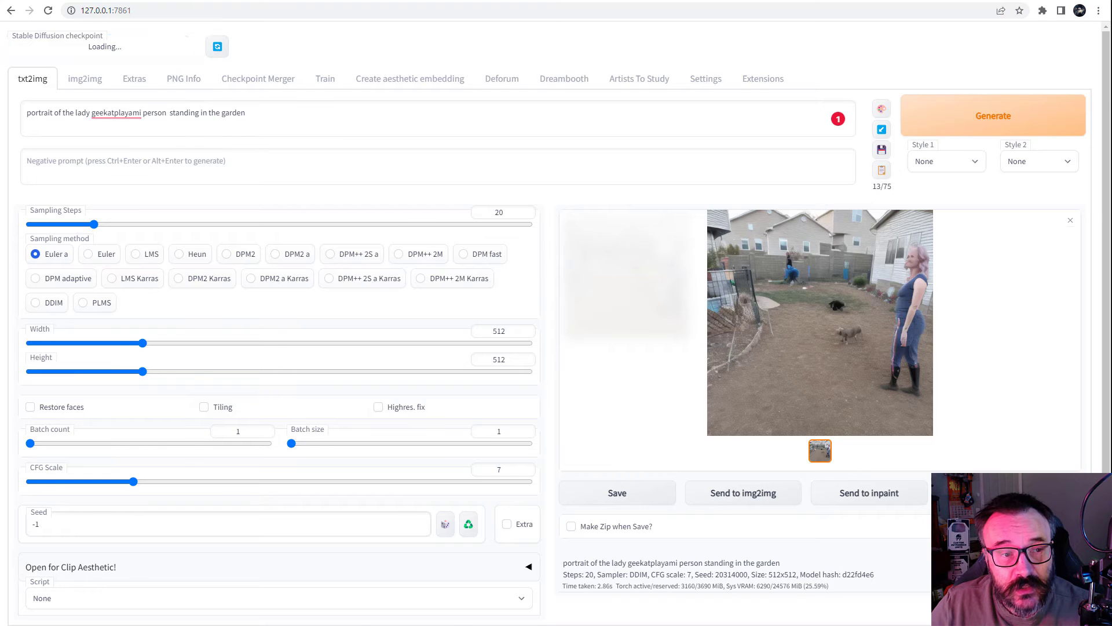
Examine the openjourney model card on Hugging Face, including its prompt keyword and the Stable Diffusion v1.5 comparison images.
key("ctrl+Tab")
scroll(391, 168, "down", 3)
scroll(385, 149, "up", 3)
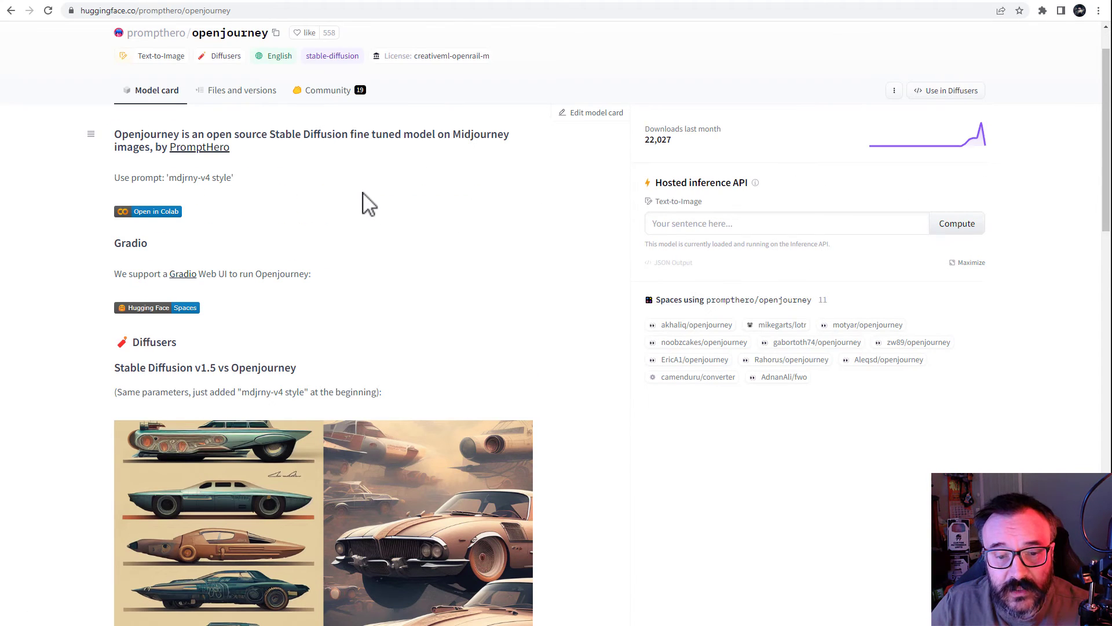
scroll(330, 284, "down", 10)
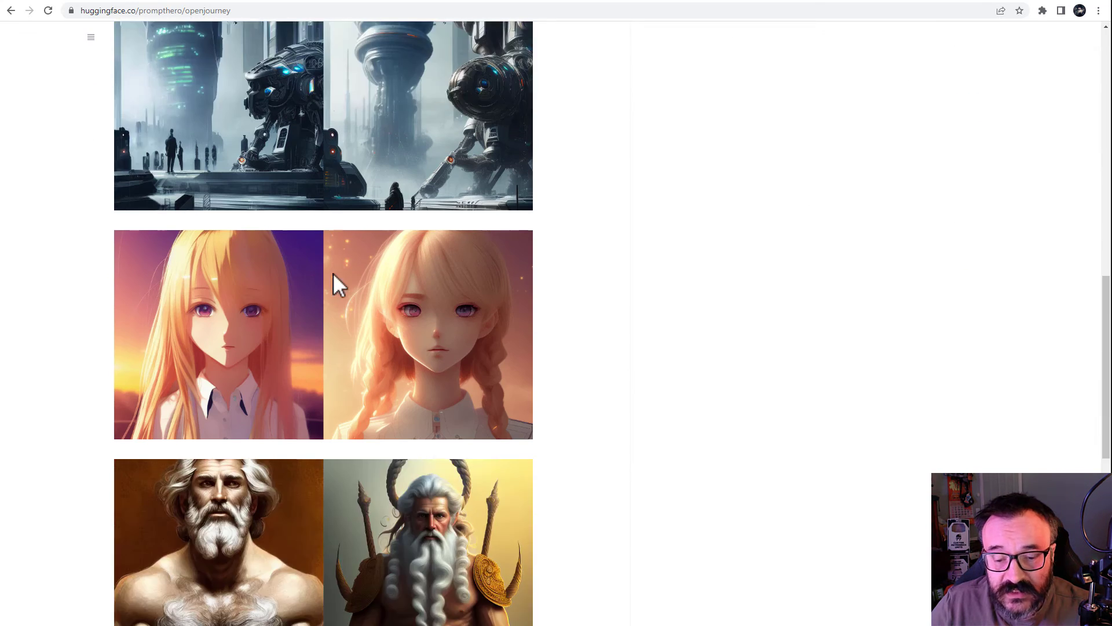
scroll(333, 273, "down", 3)
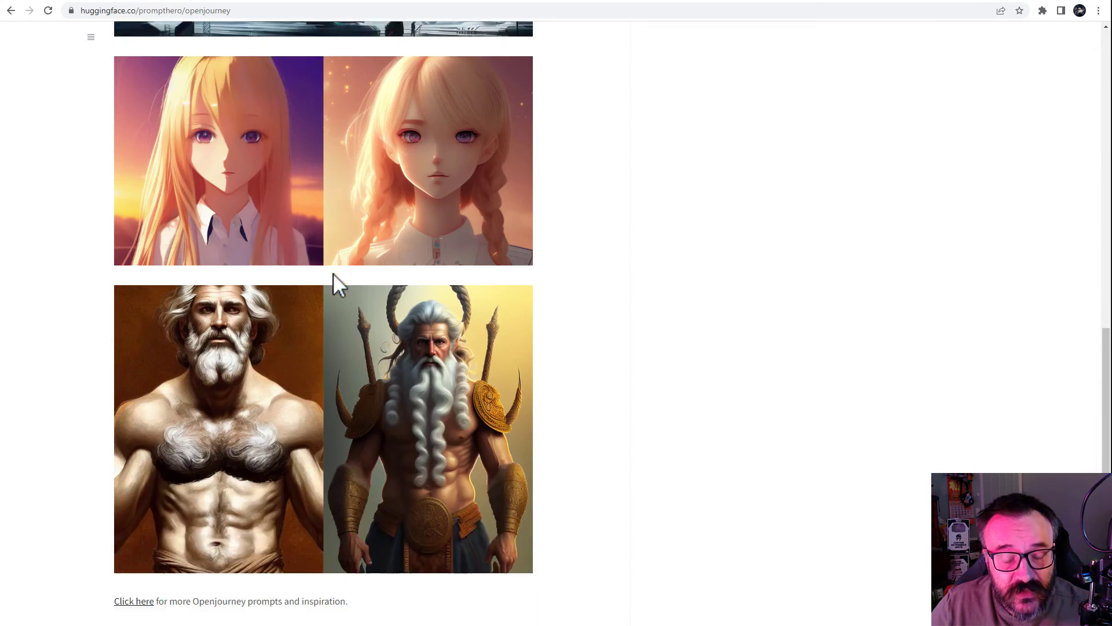
scroll(332, 273, "up", 9)
scroll(334, 275, "up", 8)
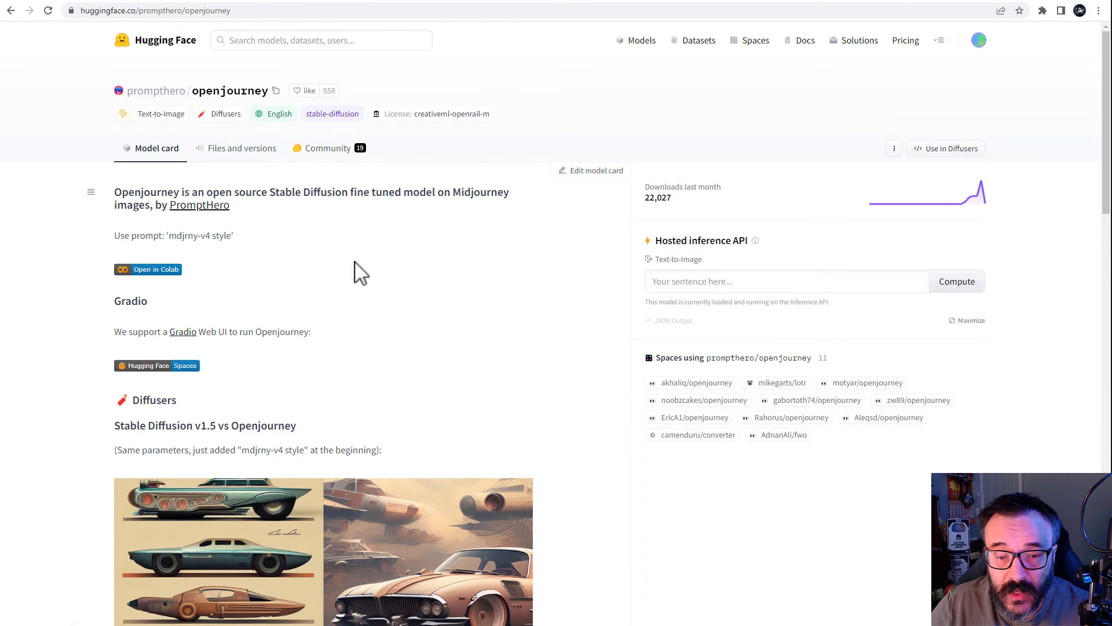
Read the "Report : Legal issue(s)" discussion in the openjourney community section and return to the model card.
left_click(343, 151)
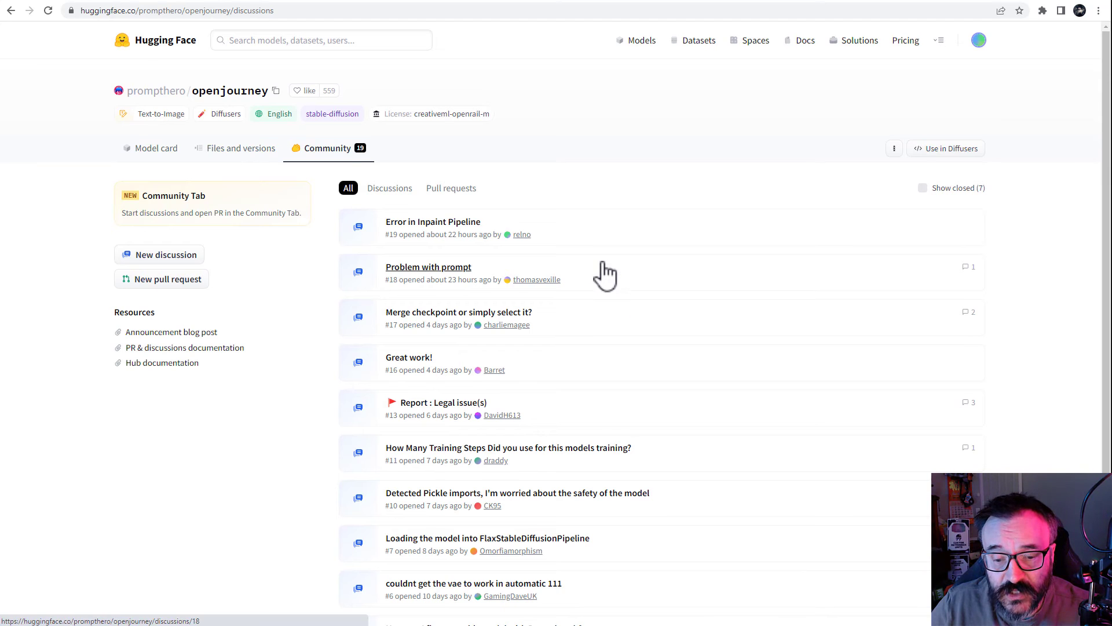
scroll(602, 273, "down", 1)
scroll(678, 330, "down", 2)
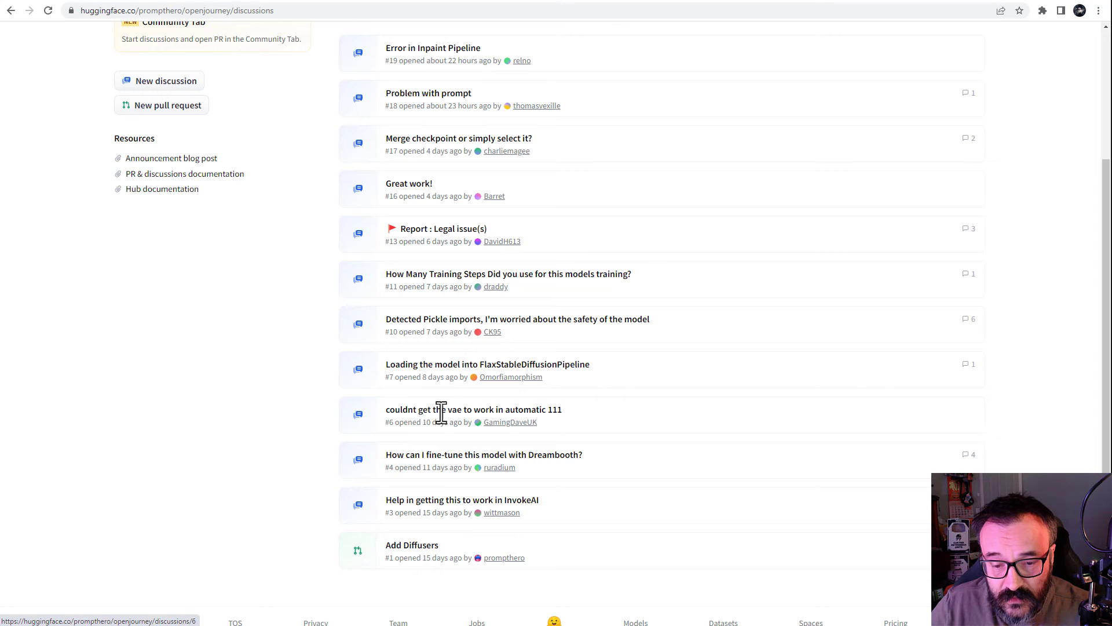
left_click(419, 231)
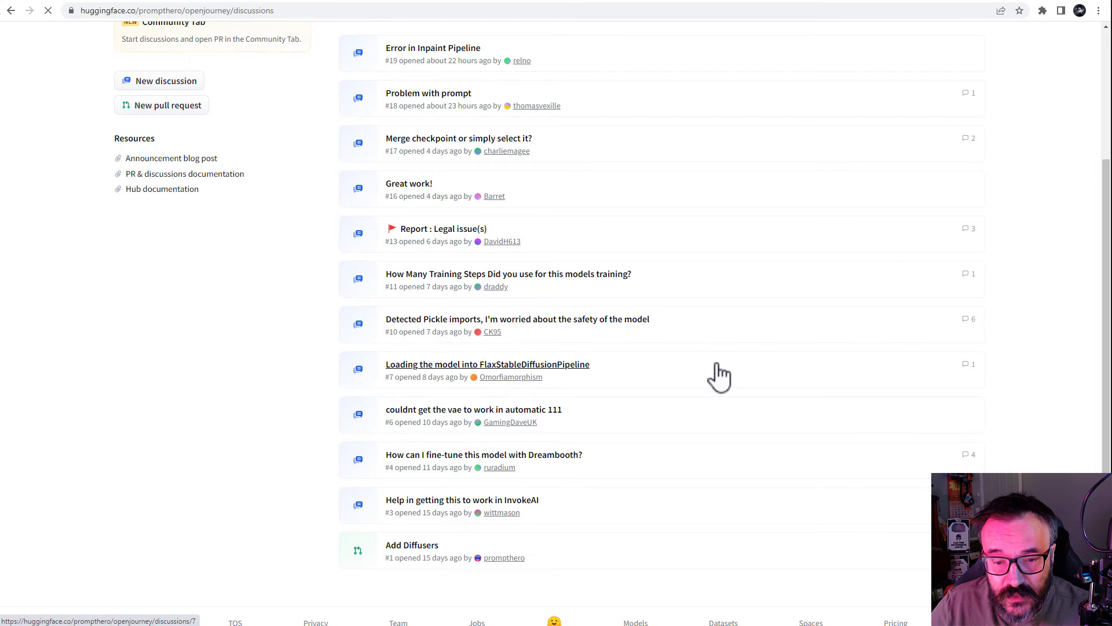
scroll(249, 307, "down", 3)
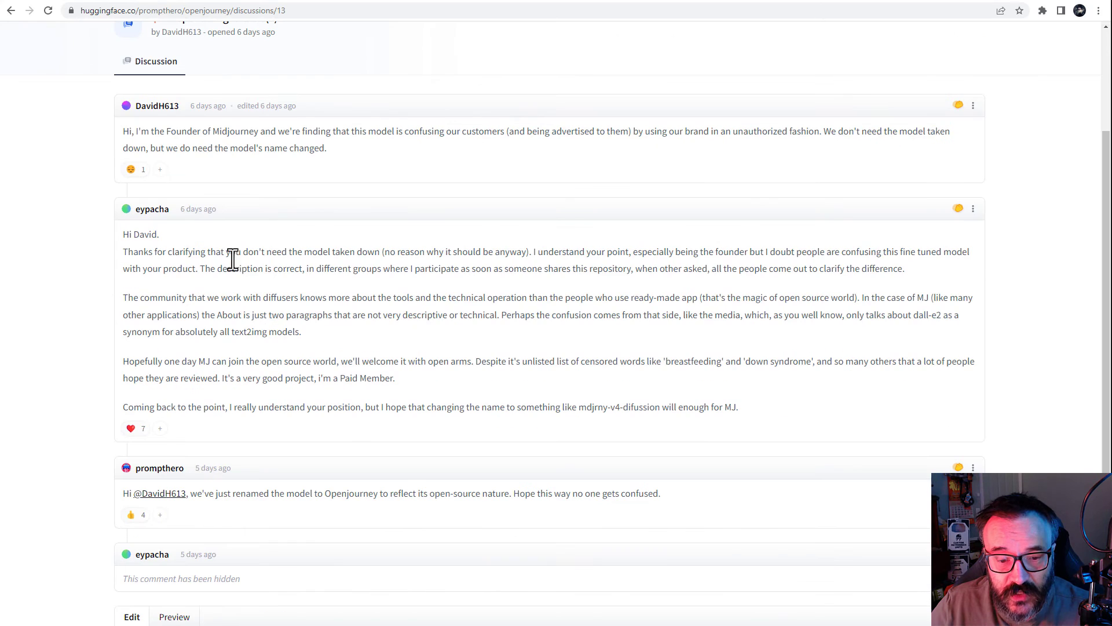
left_click_drag(759, 409, 130, 232)
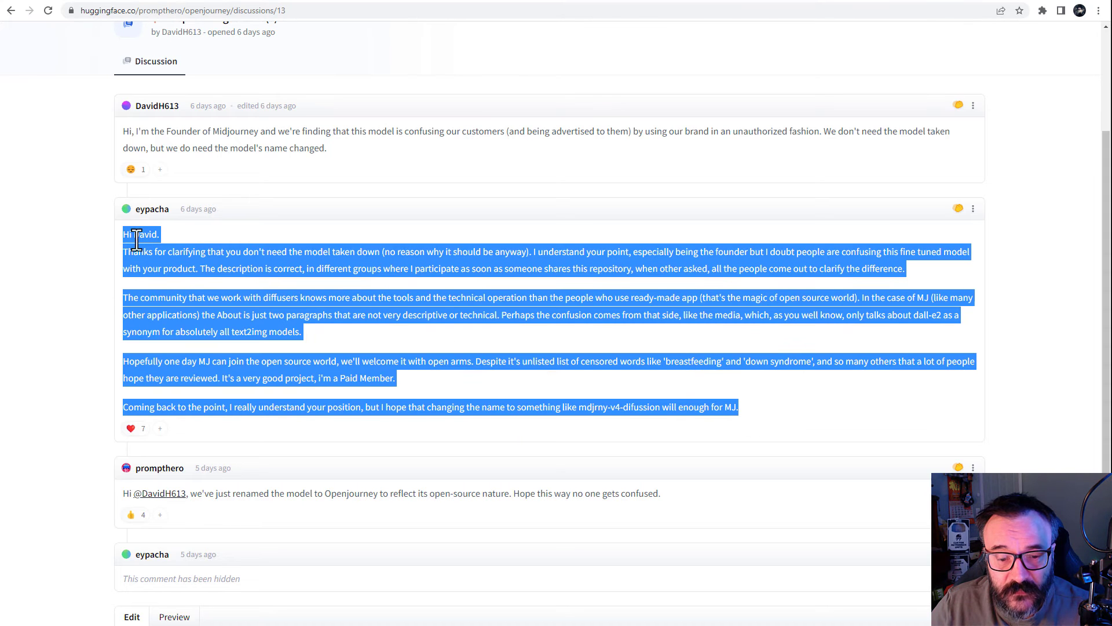
left_click(451, 315)
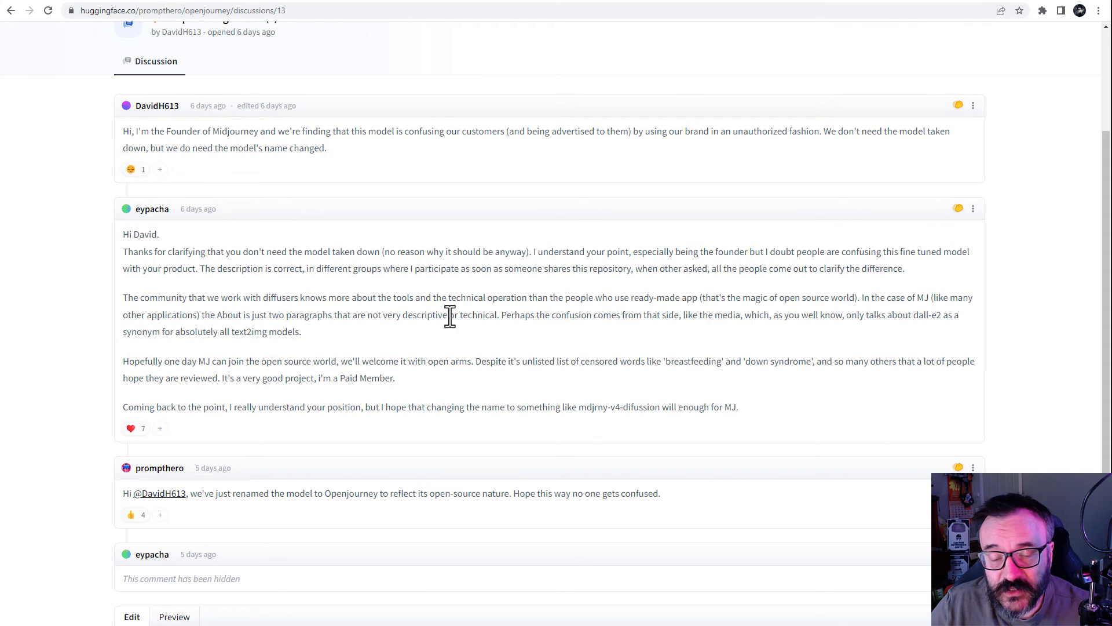
scroll(451, 316, "up", 3)
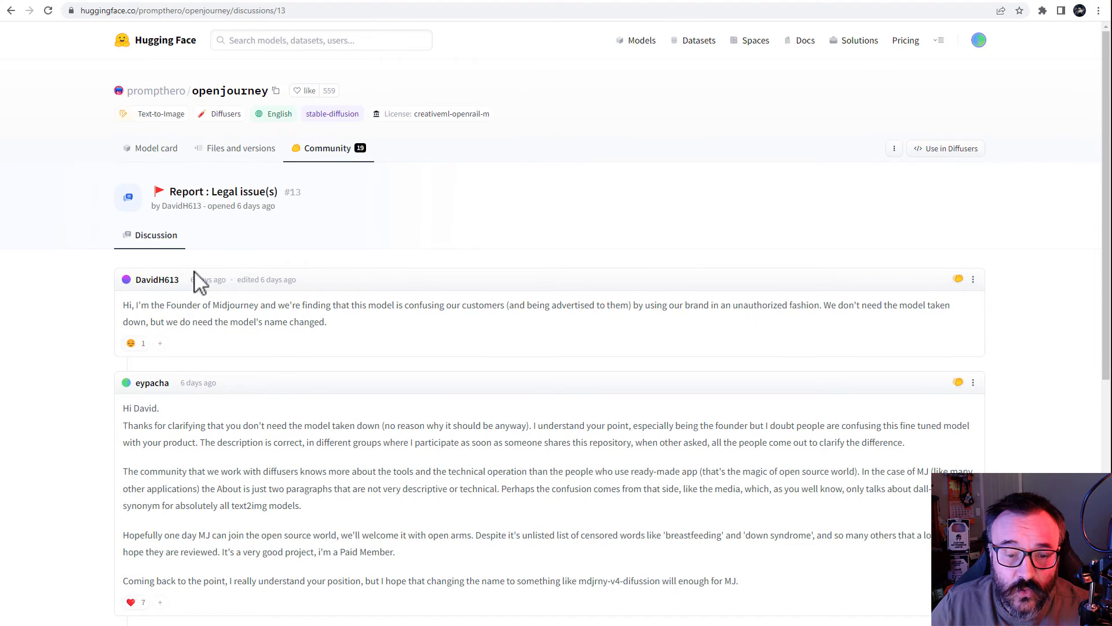
left_click(163, 152)
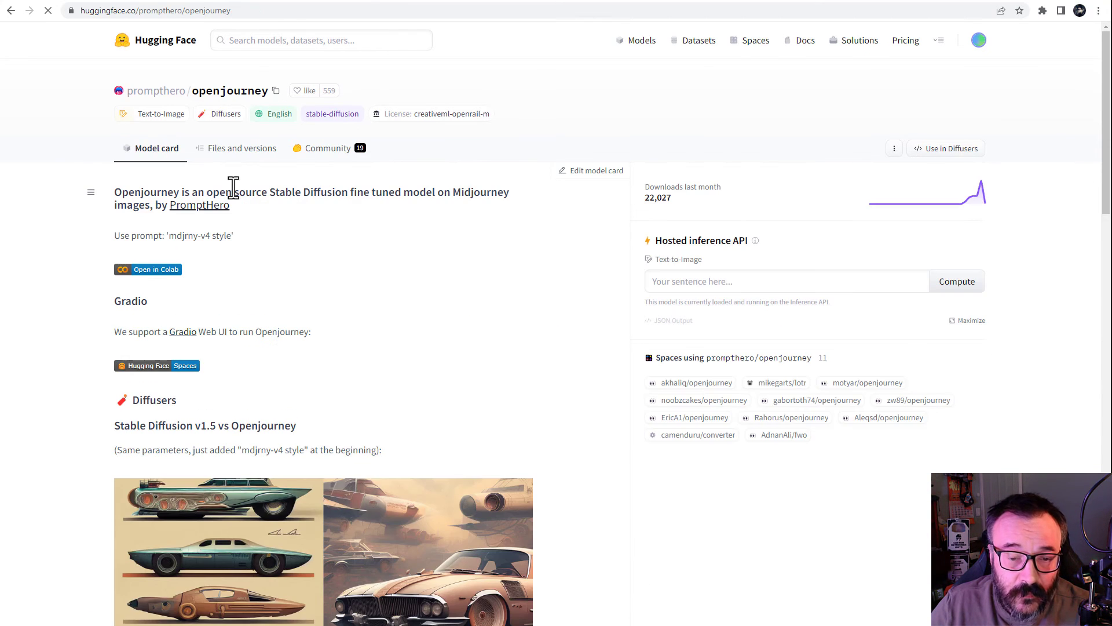
Back in the web UI, replace "geekatplayami" in the prompt with "mdjrny-v4" and generate the image.
left_click(54, 3)
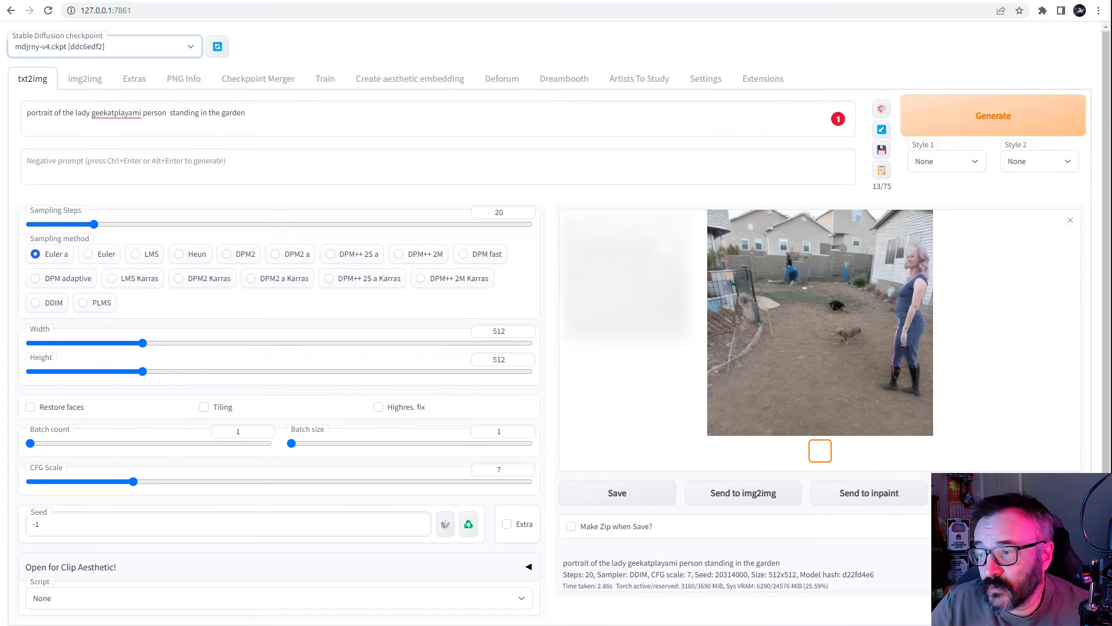
left_click(291, 110)
key("ctrl+a")
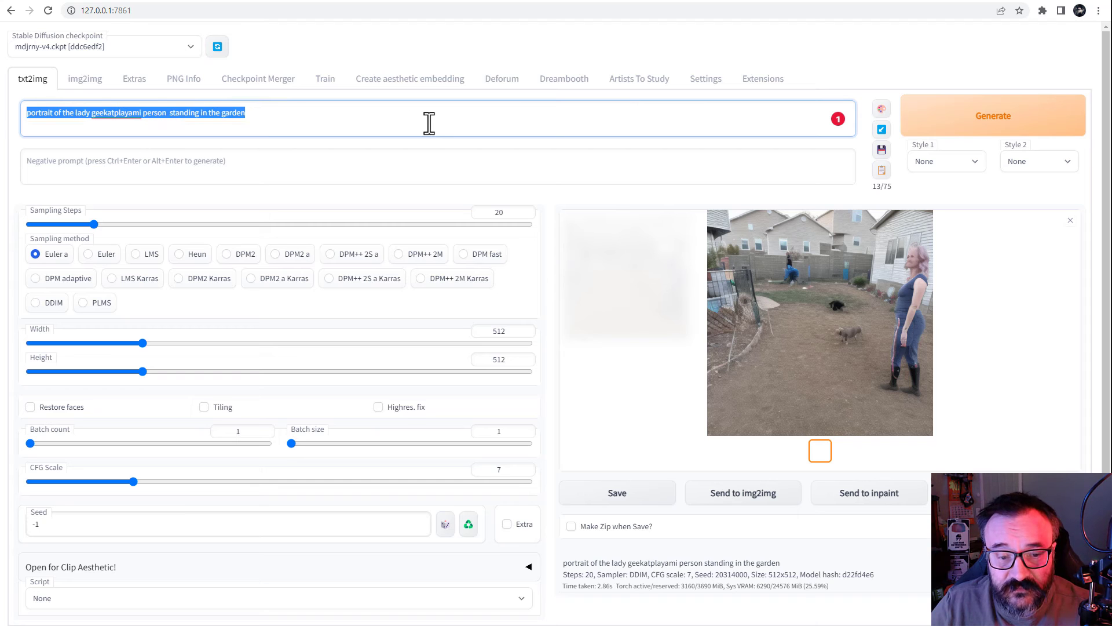
key("alt+Tab")
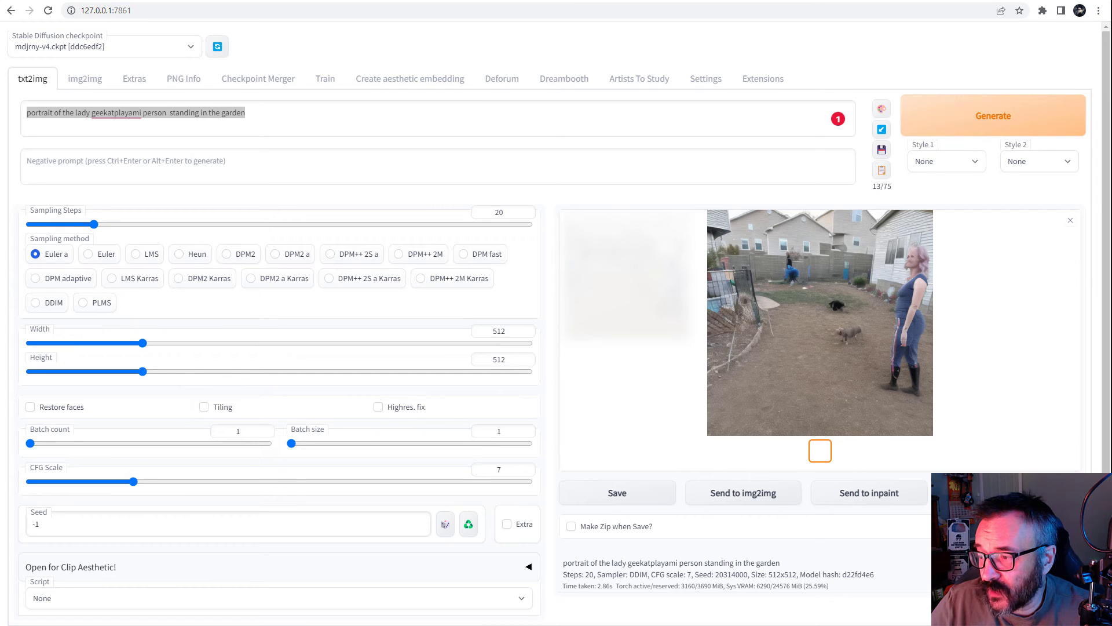
left_click(235, 122)
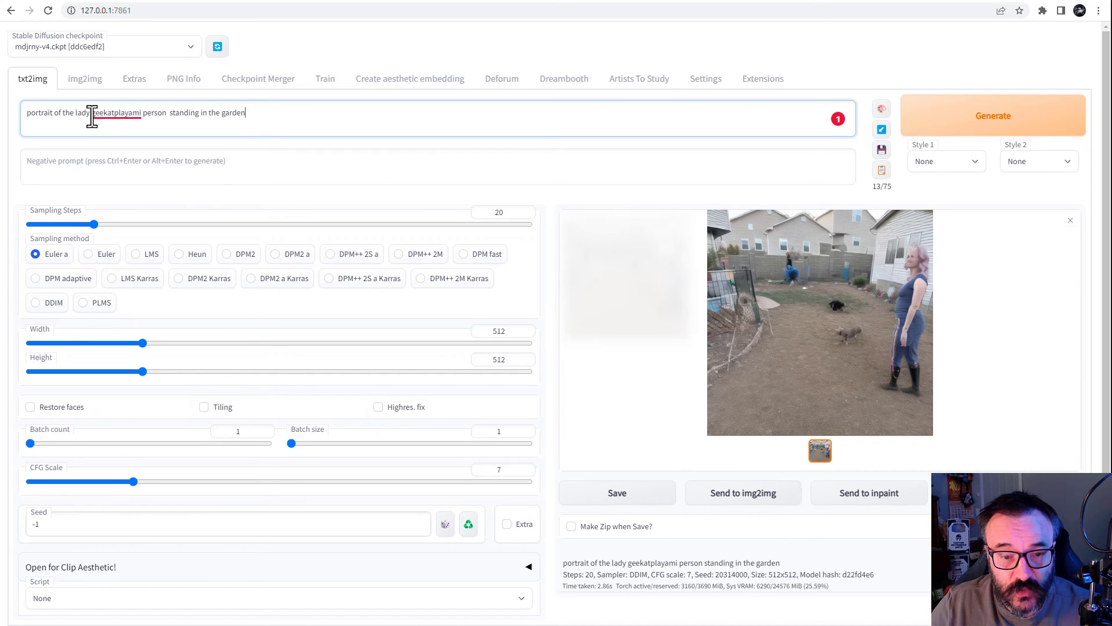
left_click_drag(92, 114, 140, 114)
type("mdjrny-v4")
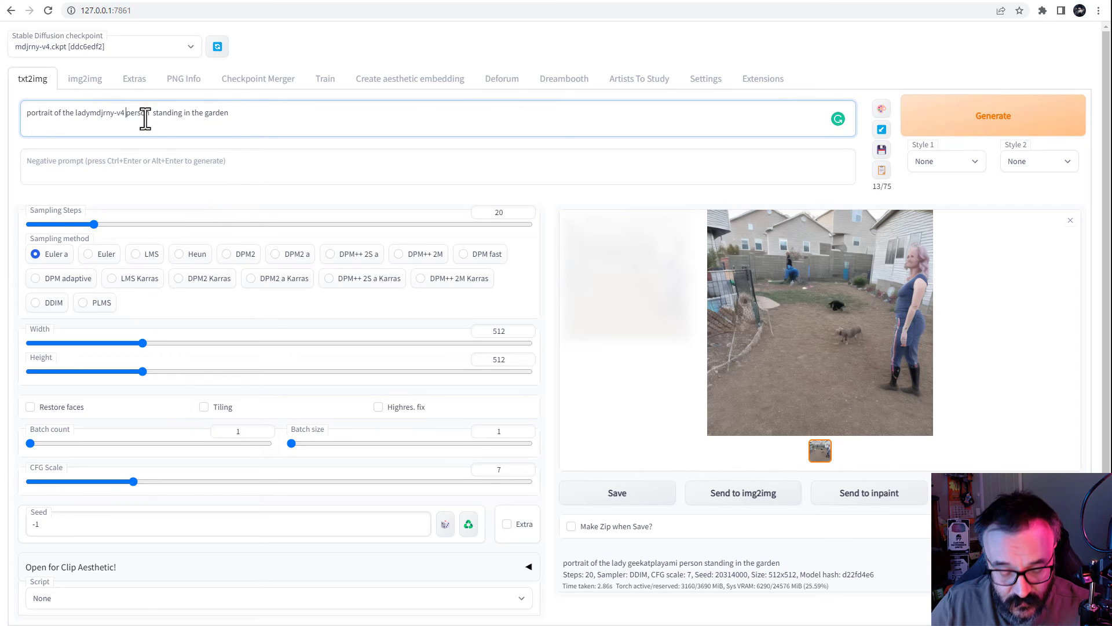
left_click(997, 132)
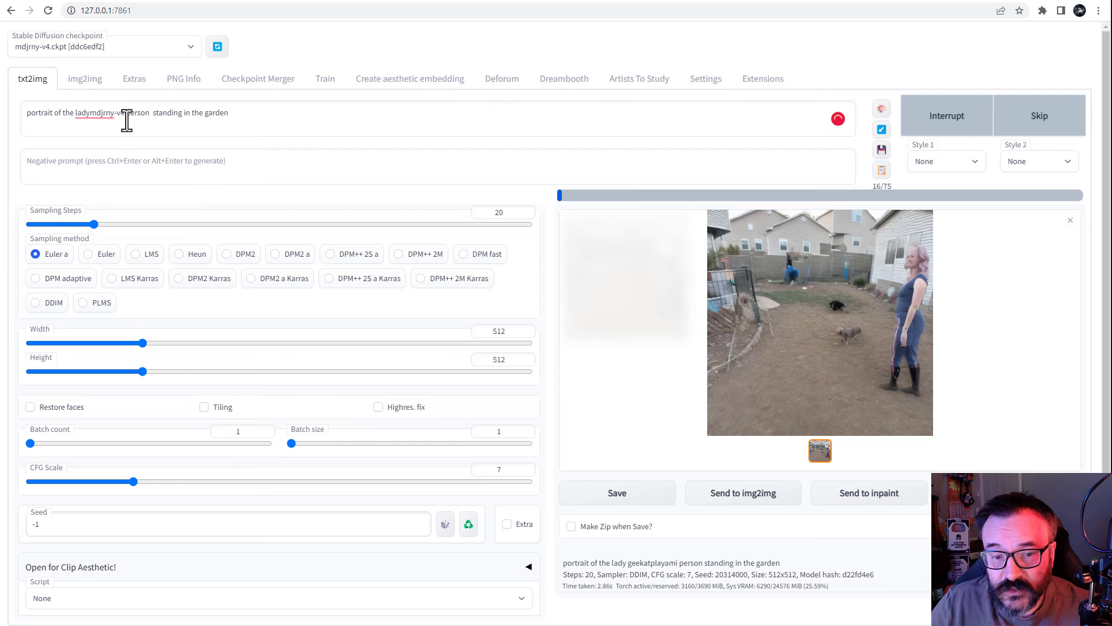
Insert a space between "lady" and "mdjrny-v4" in the prompt and generate the image again.
left_click(91, 114)
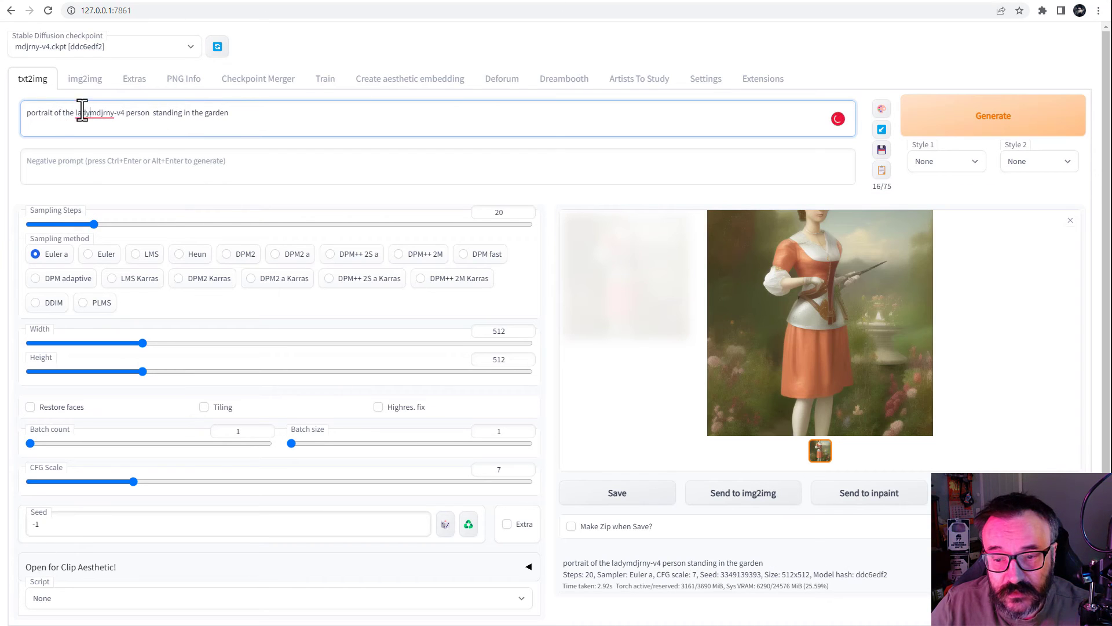
mouse_move(91, 113)
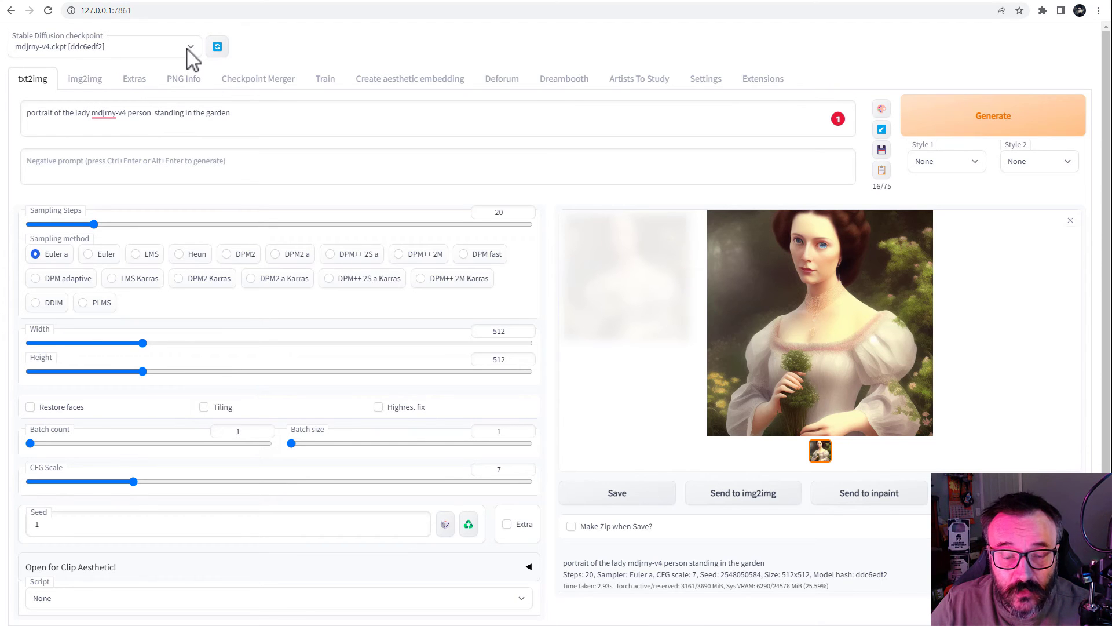
Look through the stable-diffusion-inpainting and openjourney pages, and view the checkpoint files in the local models\Stable-diffusion folder in File Explorer.
left_click(416, 5)
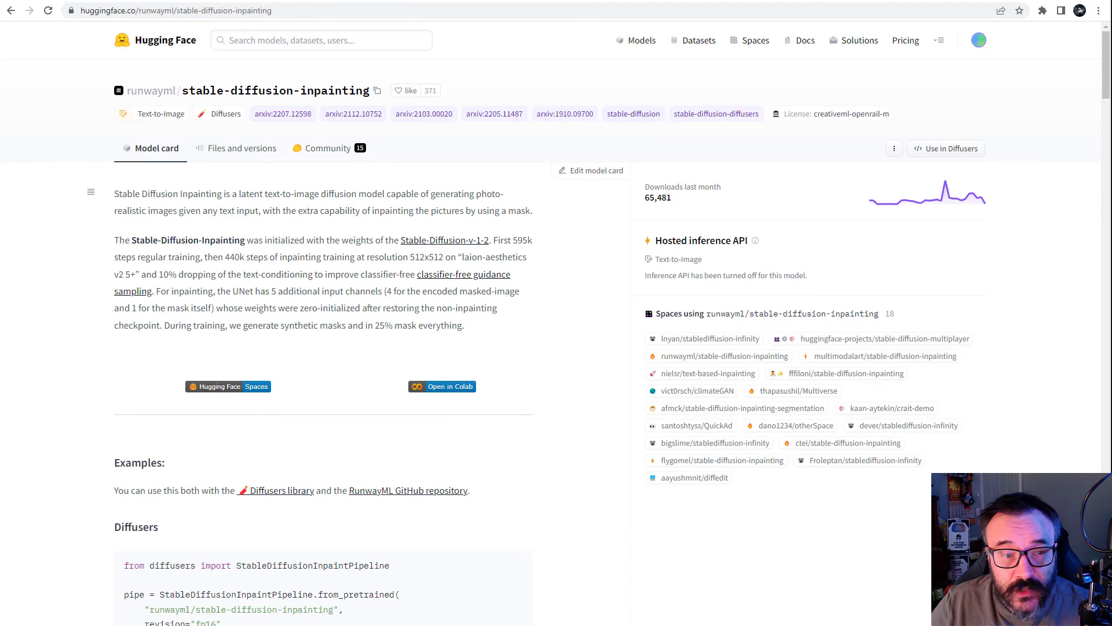
key("ctrl+Tab")
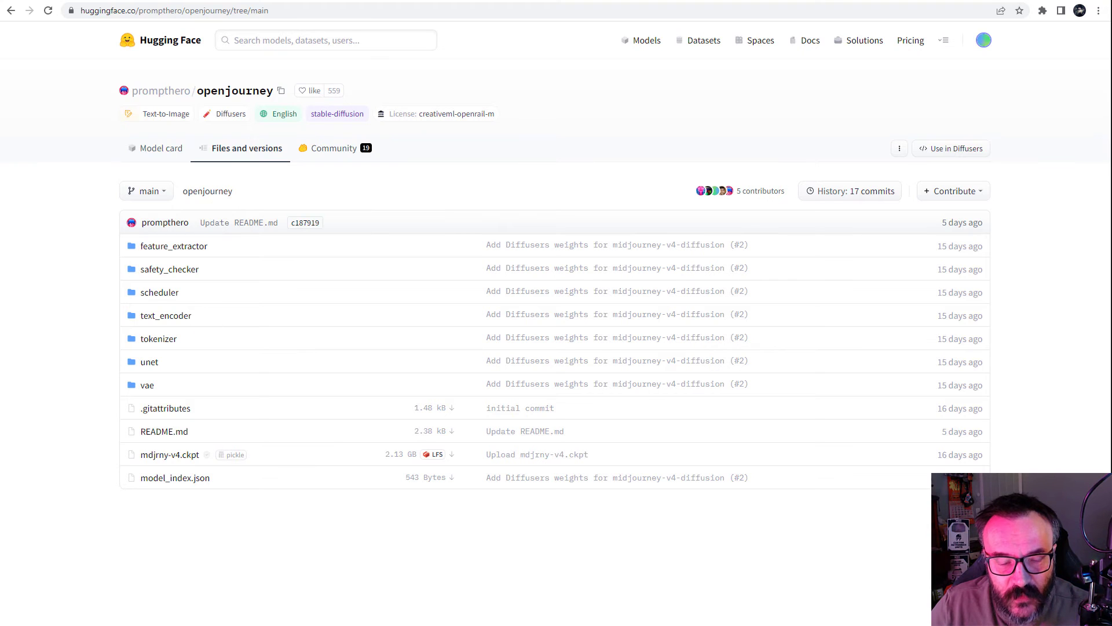
key("alt+Tab")
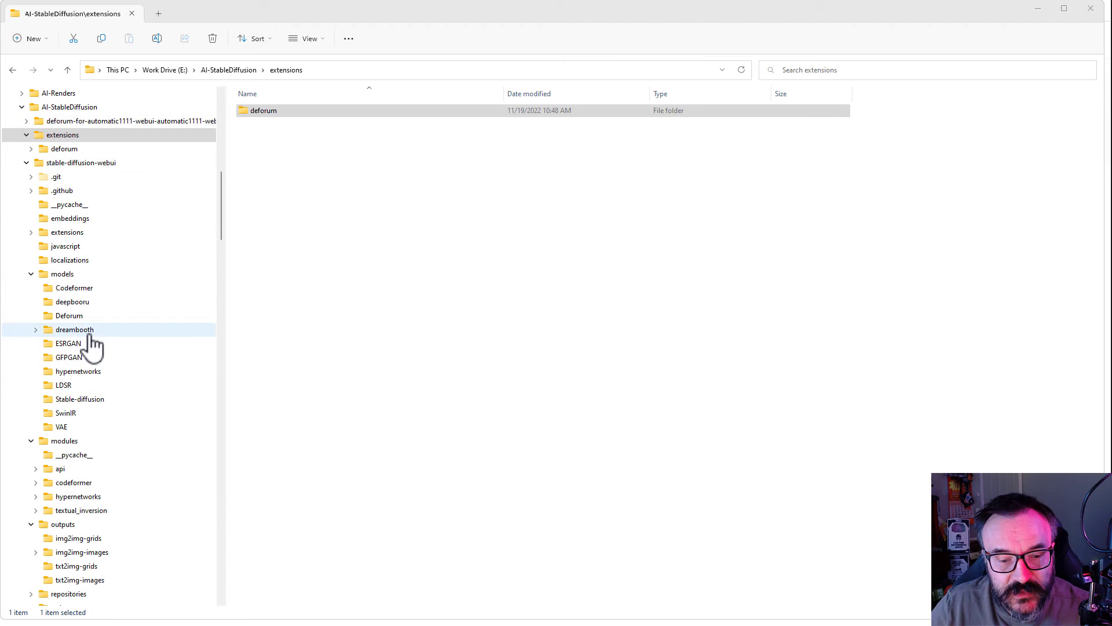
scroll(99, 397, "down", 2)
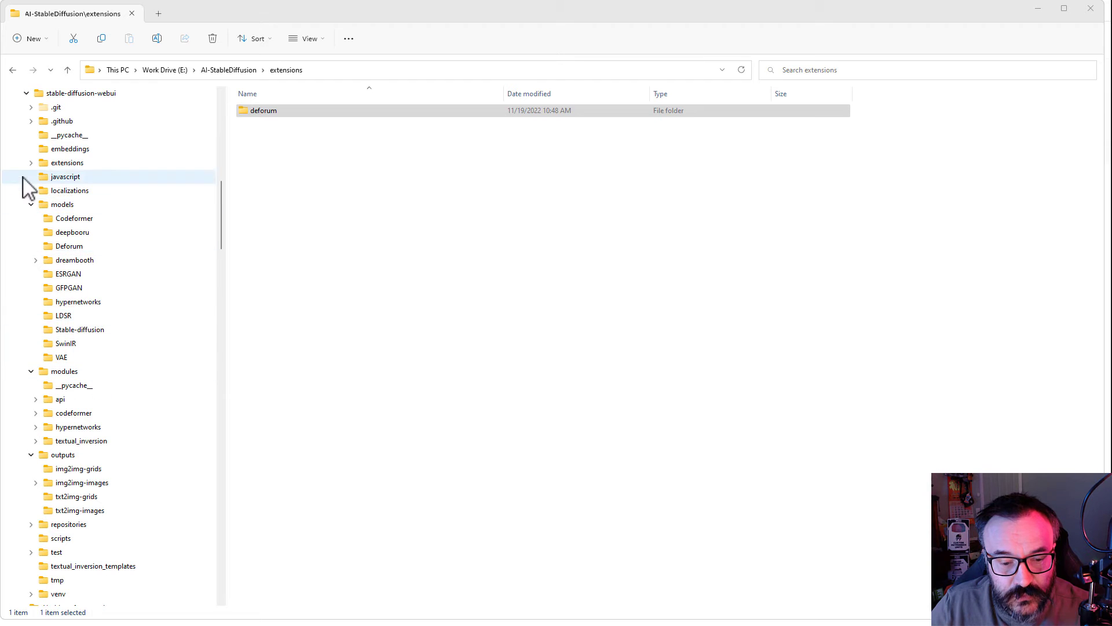
left_click(73, 330)
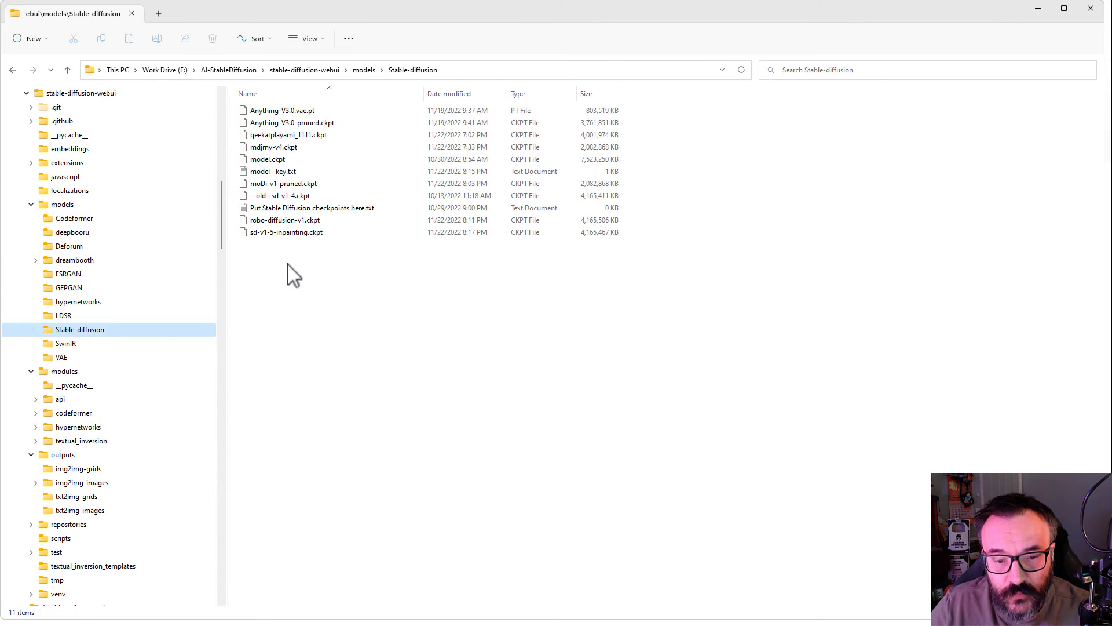
left_click(297, 279)
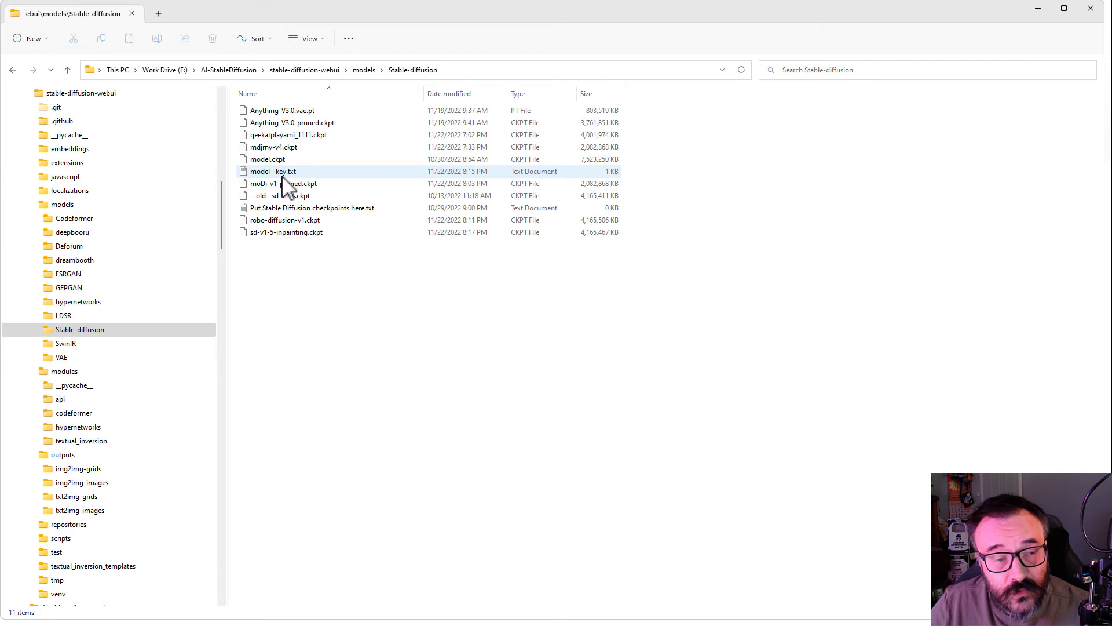
left_click(1038, 8)
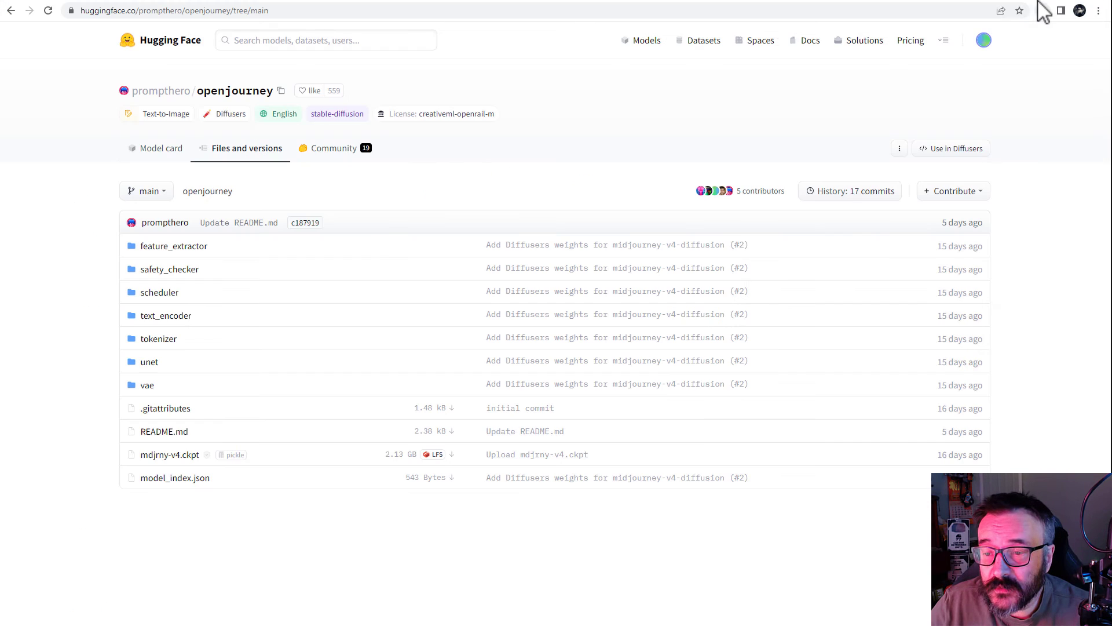
Return to the Stable Diffusion web UI and load the moDi-v1-pruned.ckpt checkpoint.
left_click(55, 5)
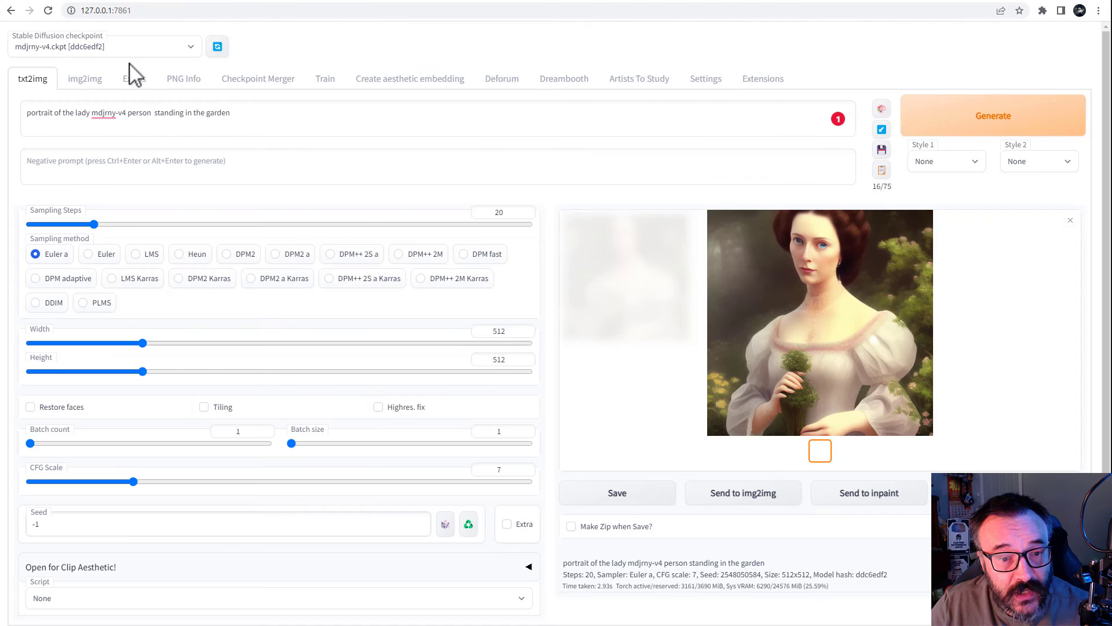
left_click(186, 50)
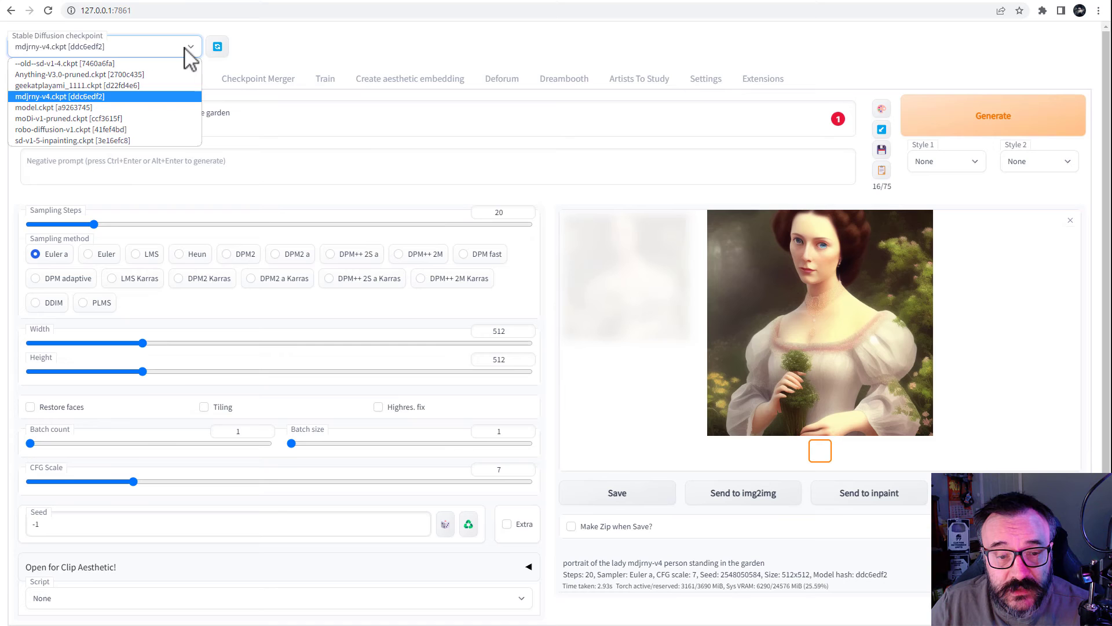
left_click(97, 120)
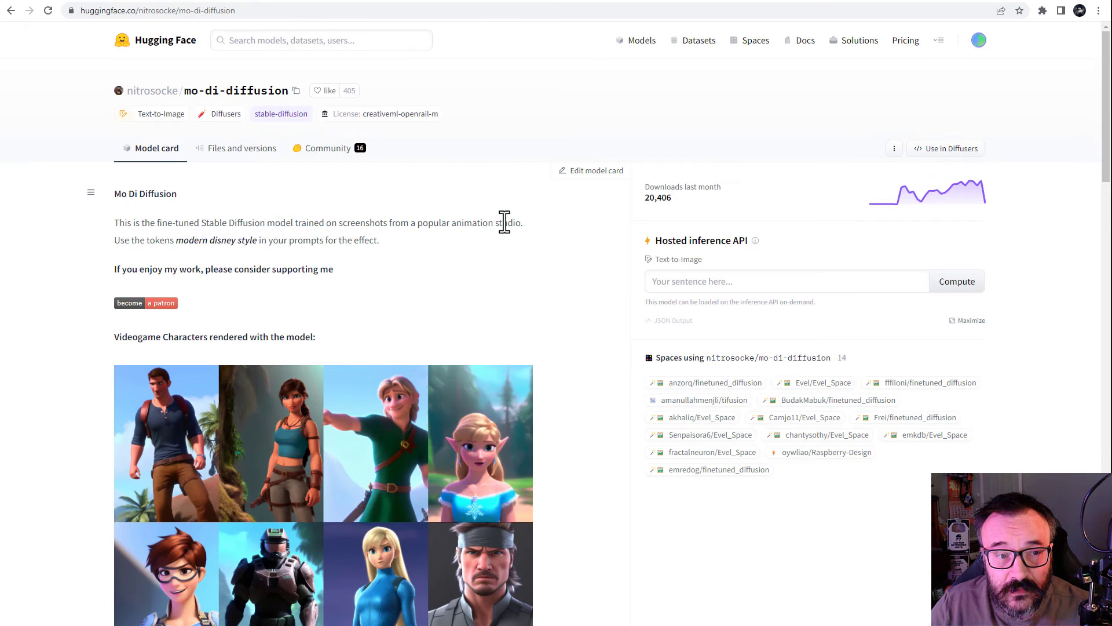
Review the sample renders on the mo-di-diffusion model card and copy its prompt tokens "modern disney style".
scroll(505, 219, "down", 4)
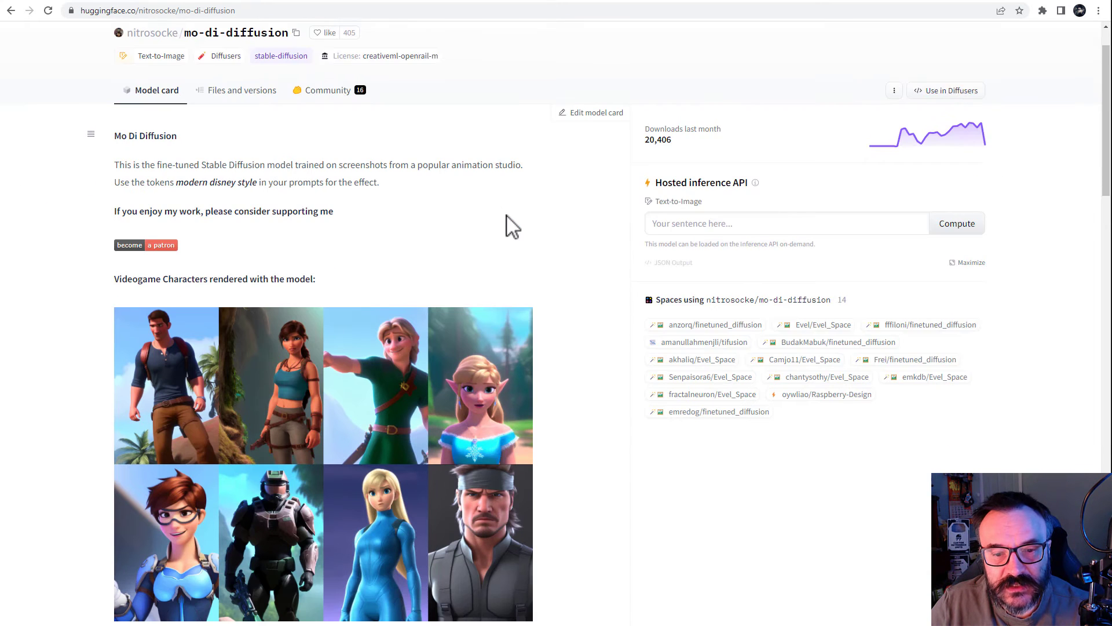
scroll(529, 220, "down", 7)
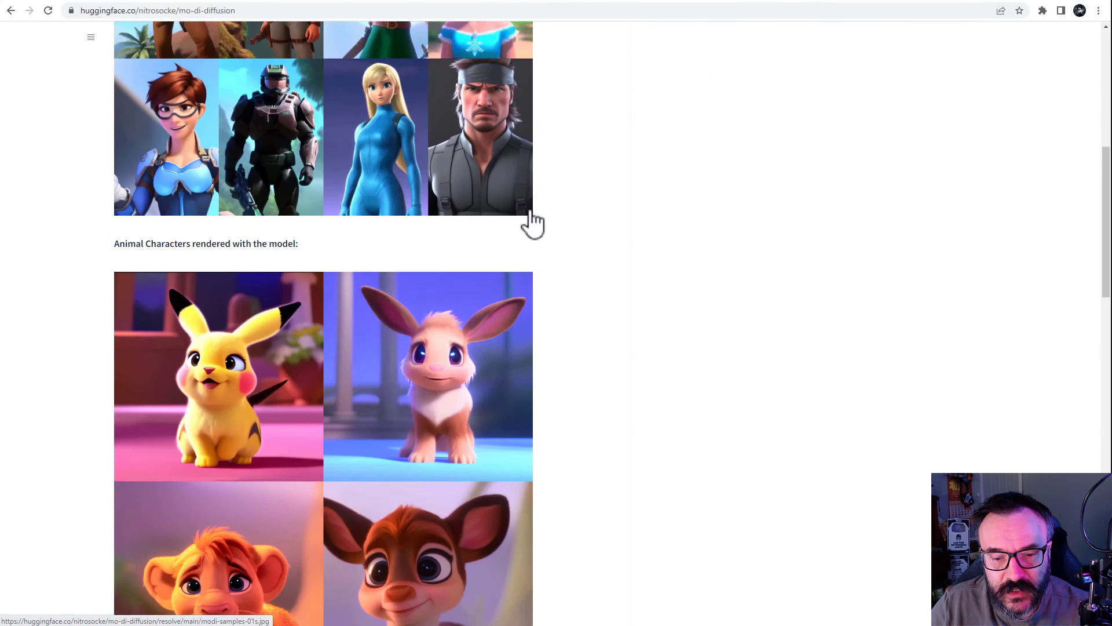
scroll(533, 223, "down", 8)
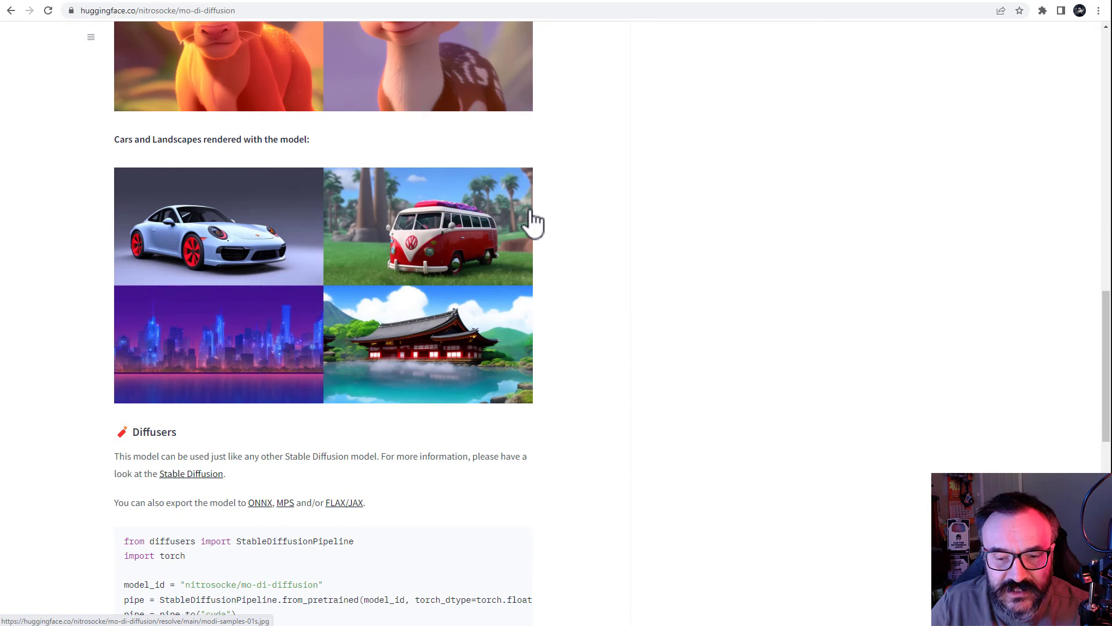
scroll(533, 221, "up", 13)
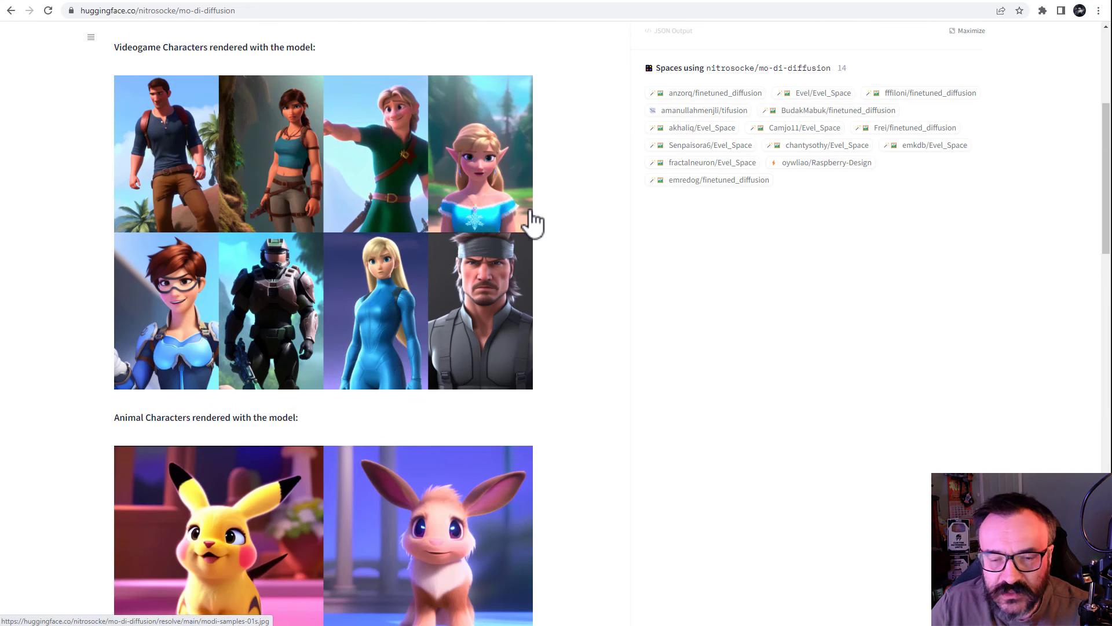
scroll(542, 217, "up", 5)
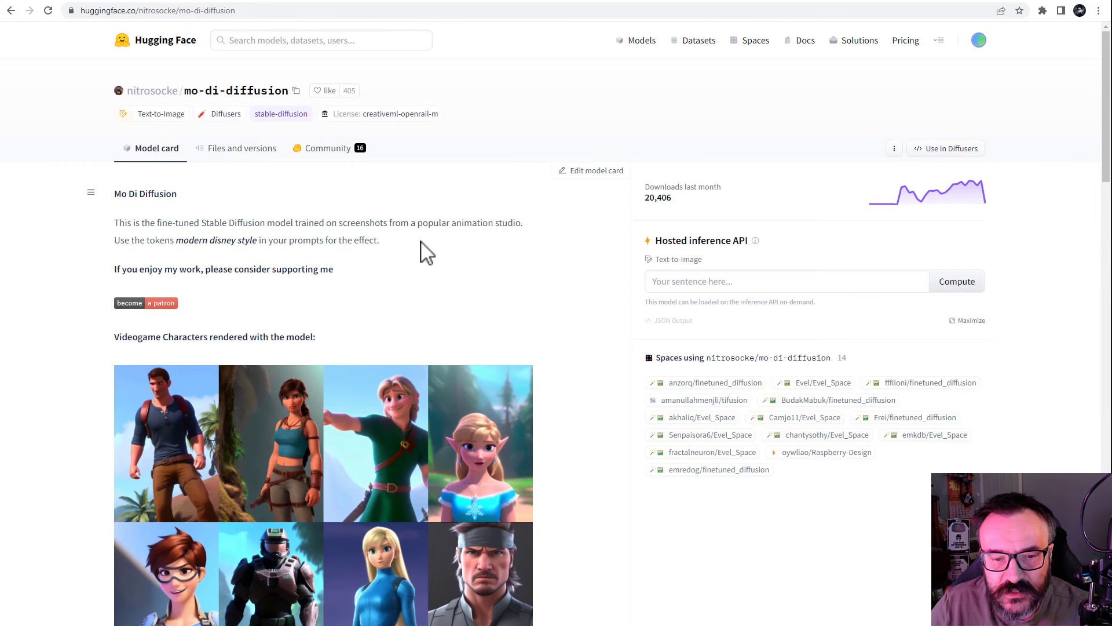
left_click_drag(177, 240, 261, 242)
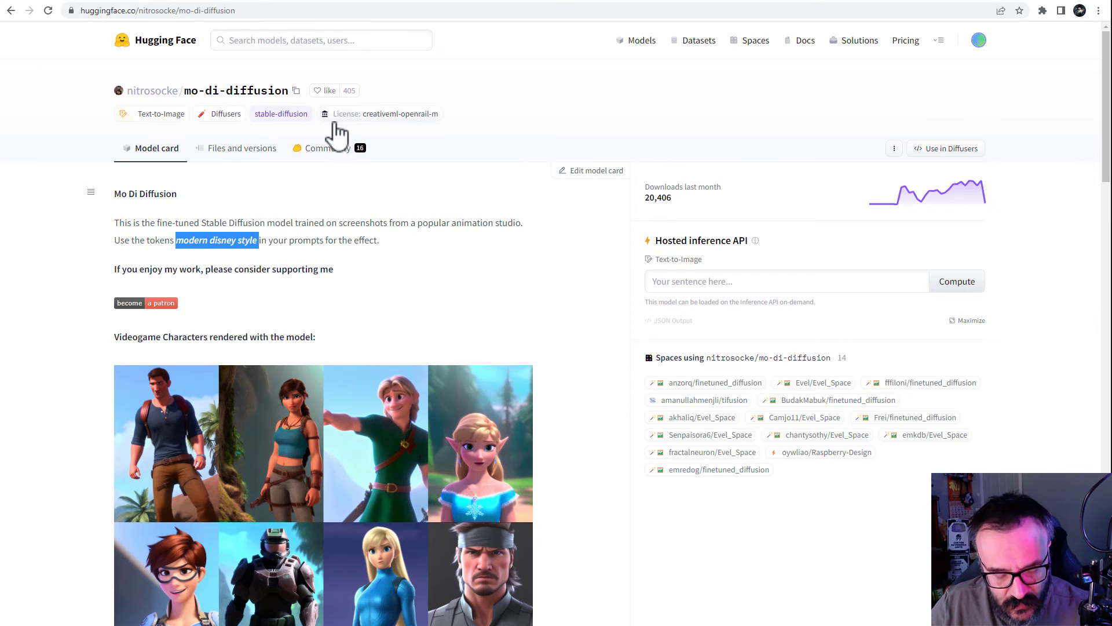
Back in the web UI, remove "mdjrny-v4" from the prompt, append ". modern disney style" and generate the image.
key("ctrl+Tab")
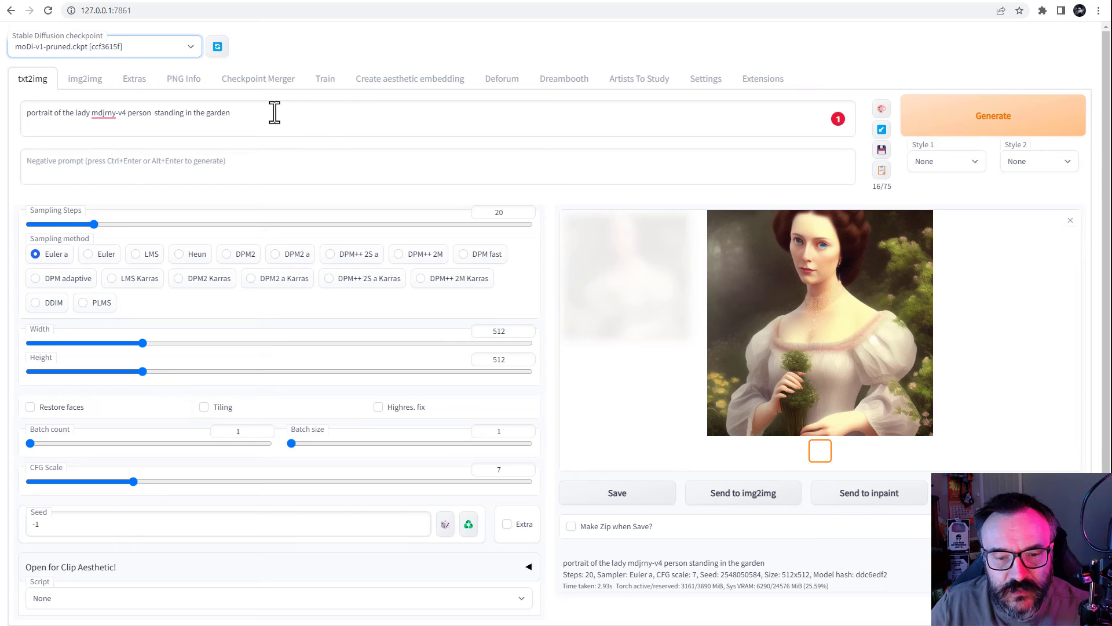
right_click(92, 113)
left_click(91, 114)
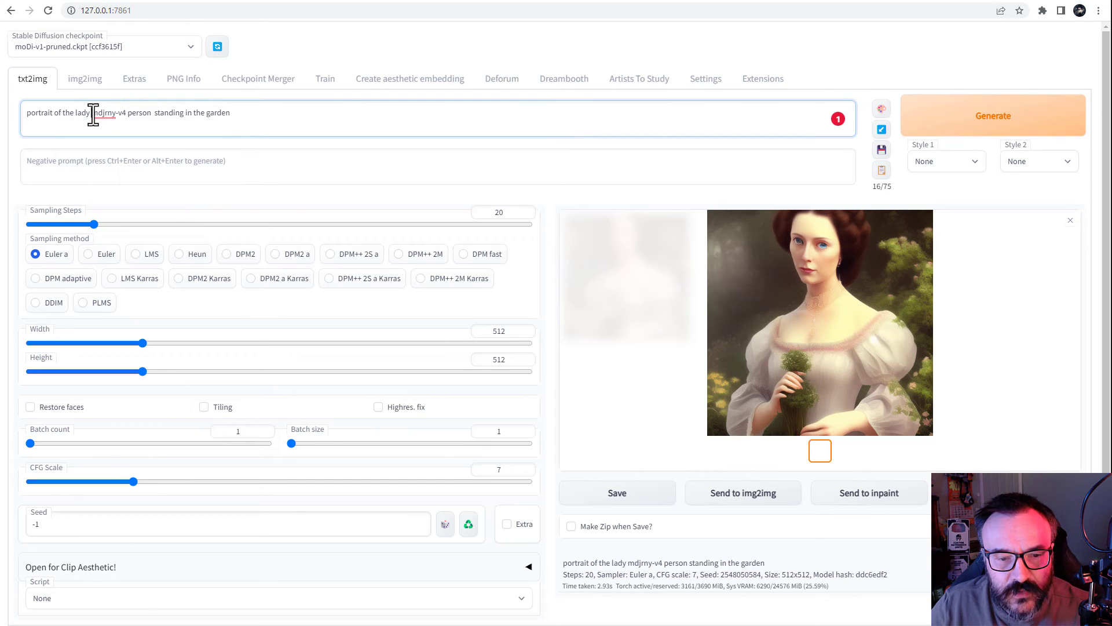
left_click_drag(92, 114, 126, 114)
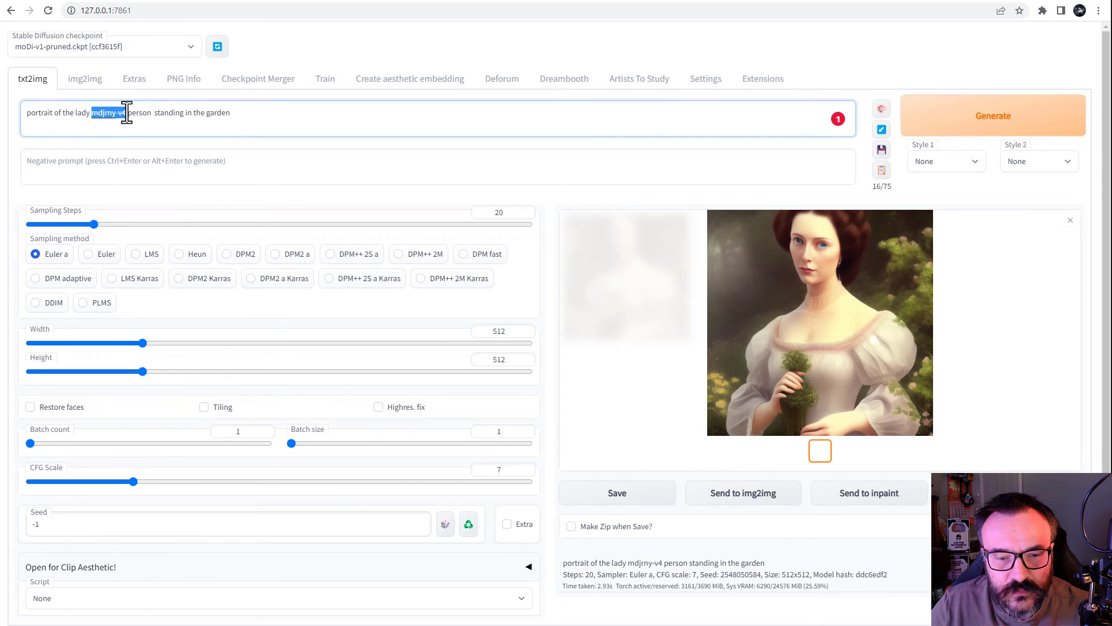
key("BackSpace")
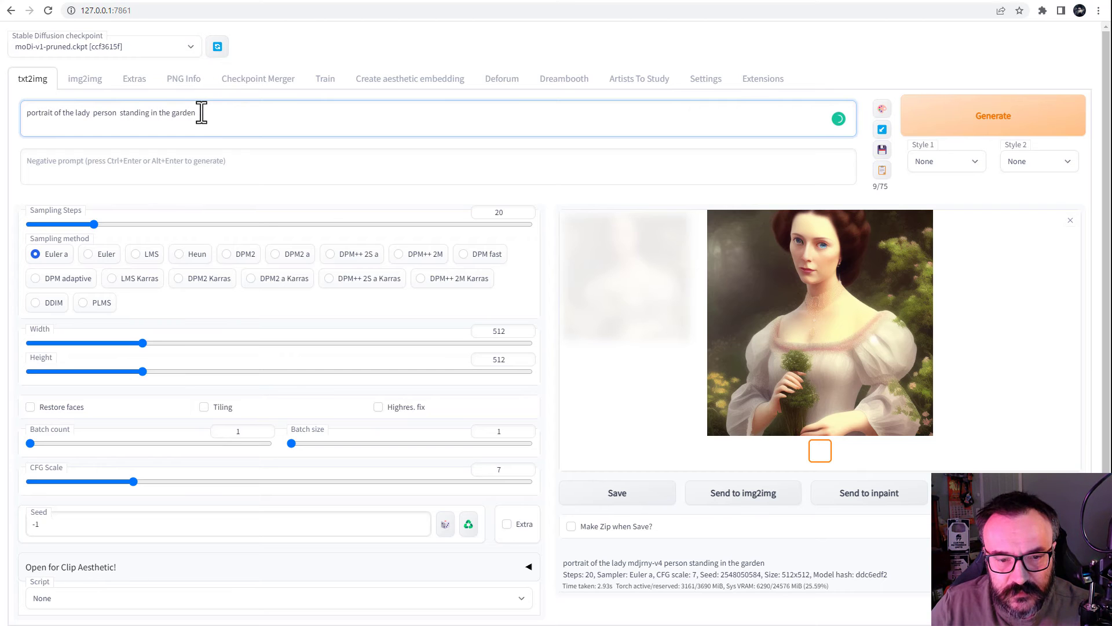
left_click(201, 113)
type(". modern disney style")
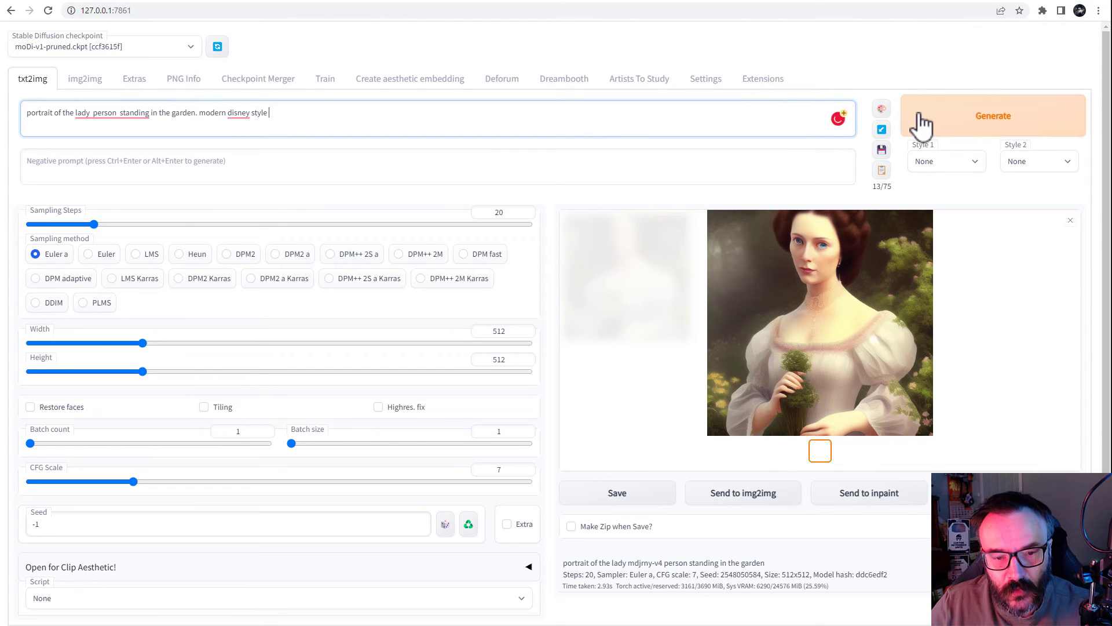
left_click(921, 124)
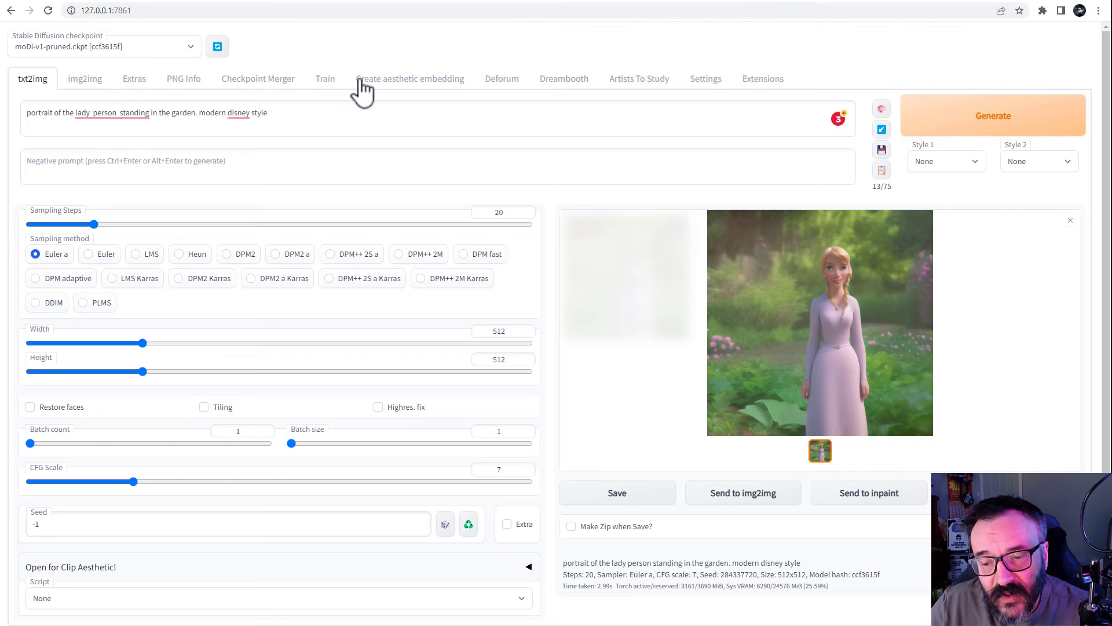
View the img2img workspace and return to txt2img.
left_click(87, 80)
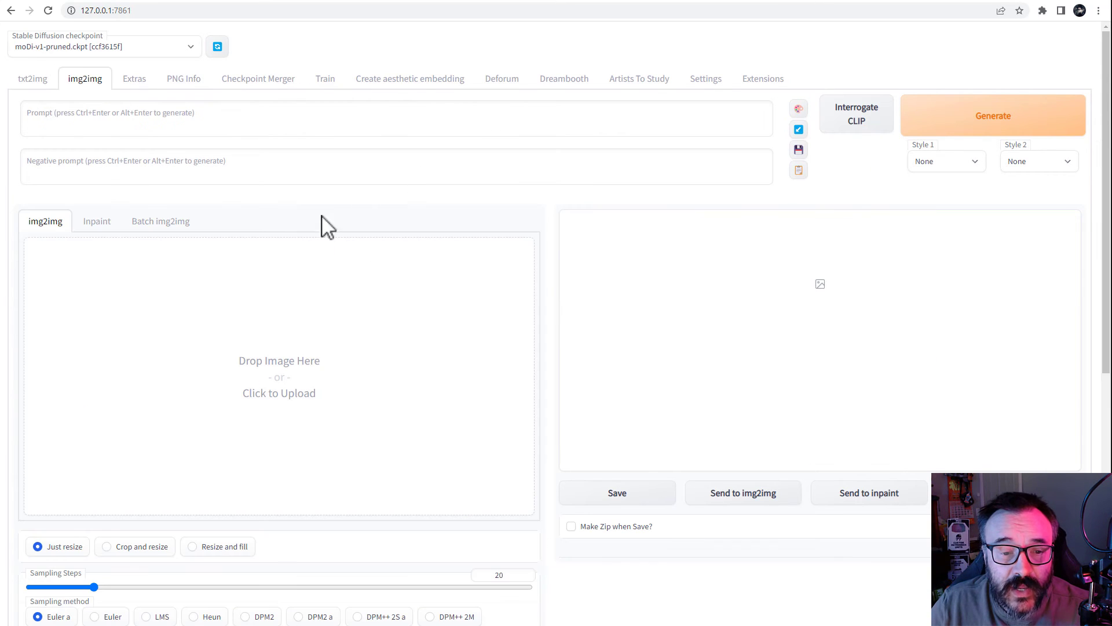
left_click(15, 84)
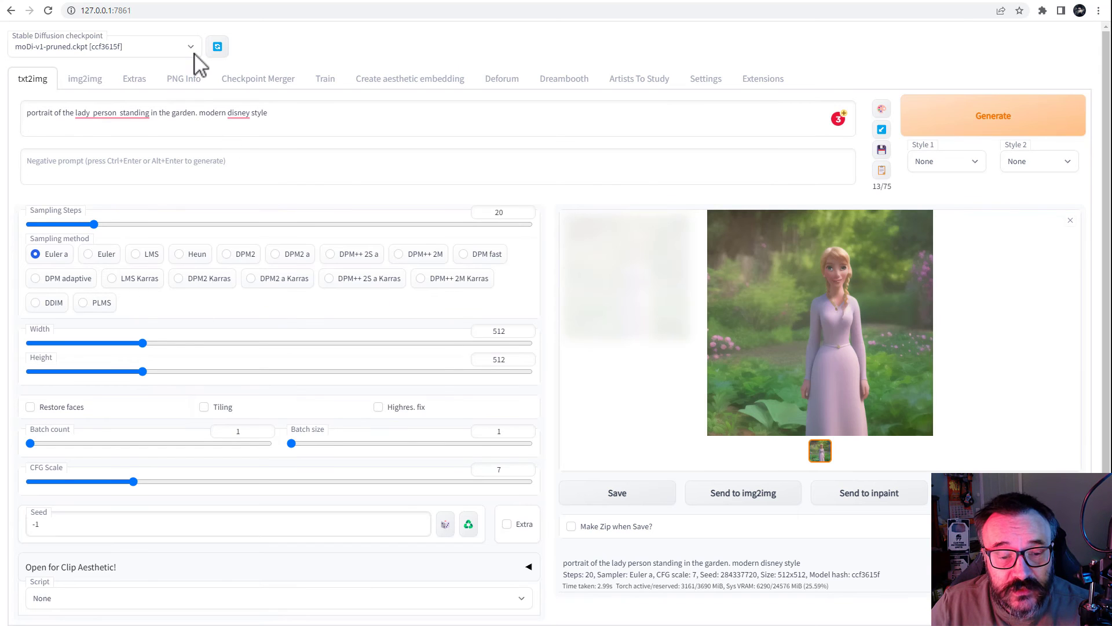
Load the robo-diffusion-v1.ckpt checkpoint and add "nousr robot" at the start of the prompt.
left_click(169, 51)
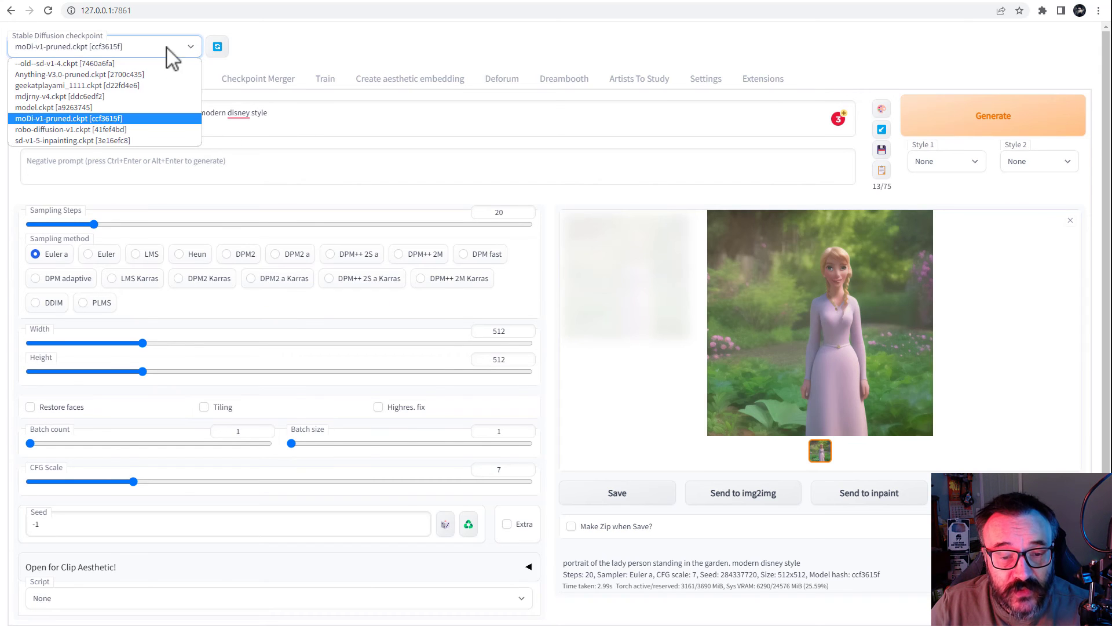
left_click(87, 130)
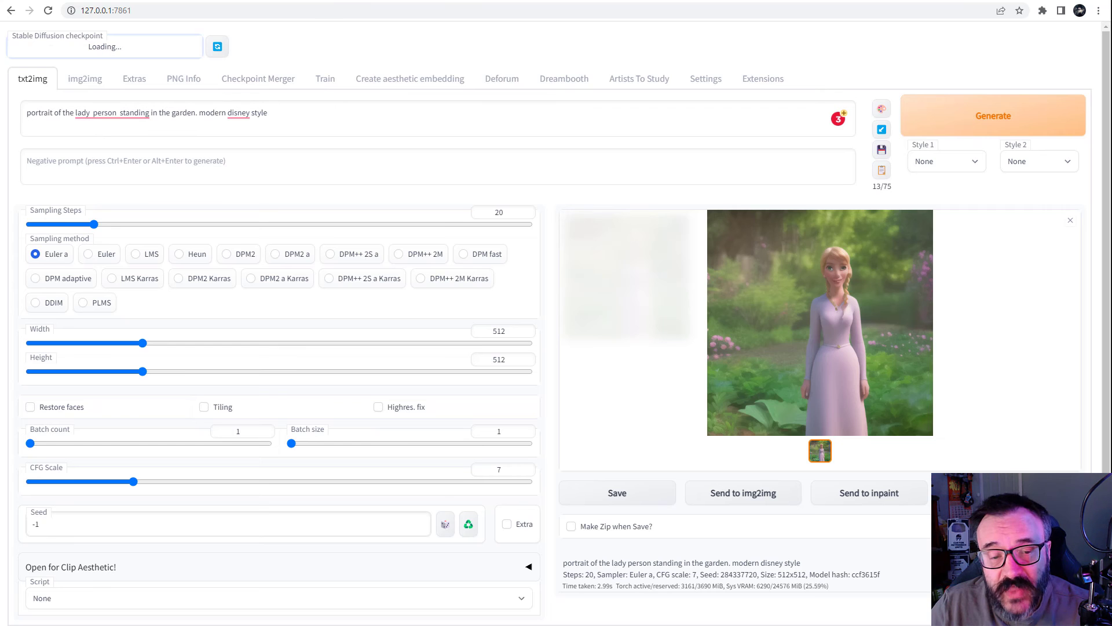
left_click(32, 114)
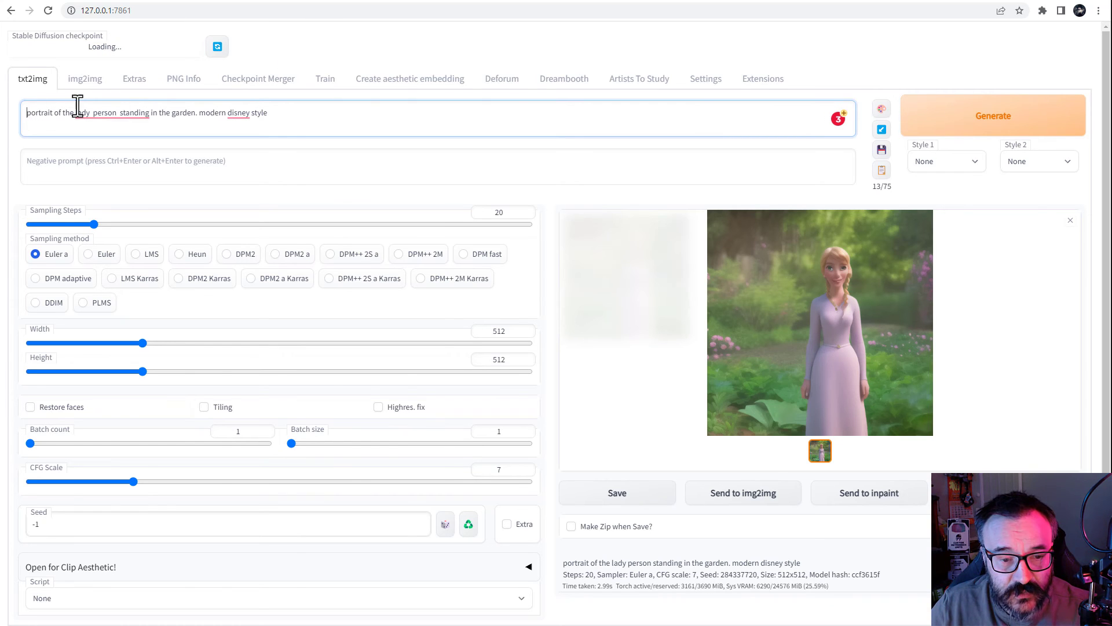
type("nousr robot")
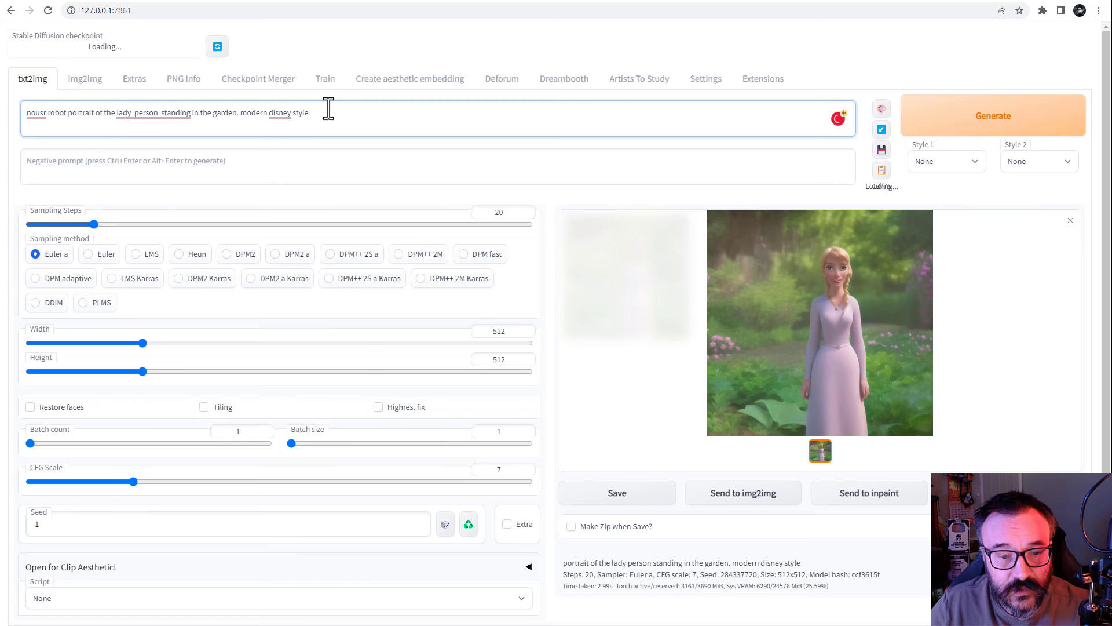
Delete ". modern disney style" from the end of the prompt and generate the robot portrait twice.
left_click(325, 110)
left_click_drag(311, 112, 243, 109)
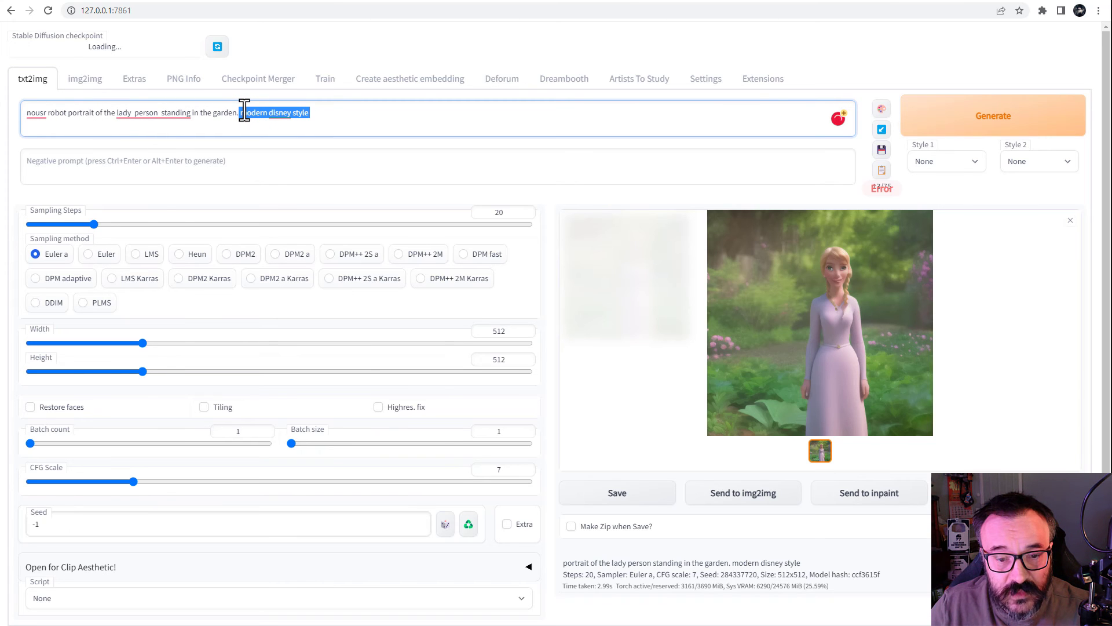
key("BackSpace")
key("BackSpace")
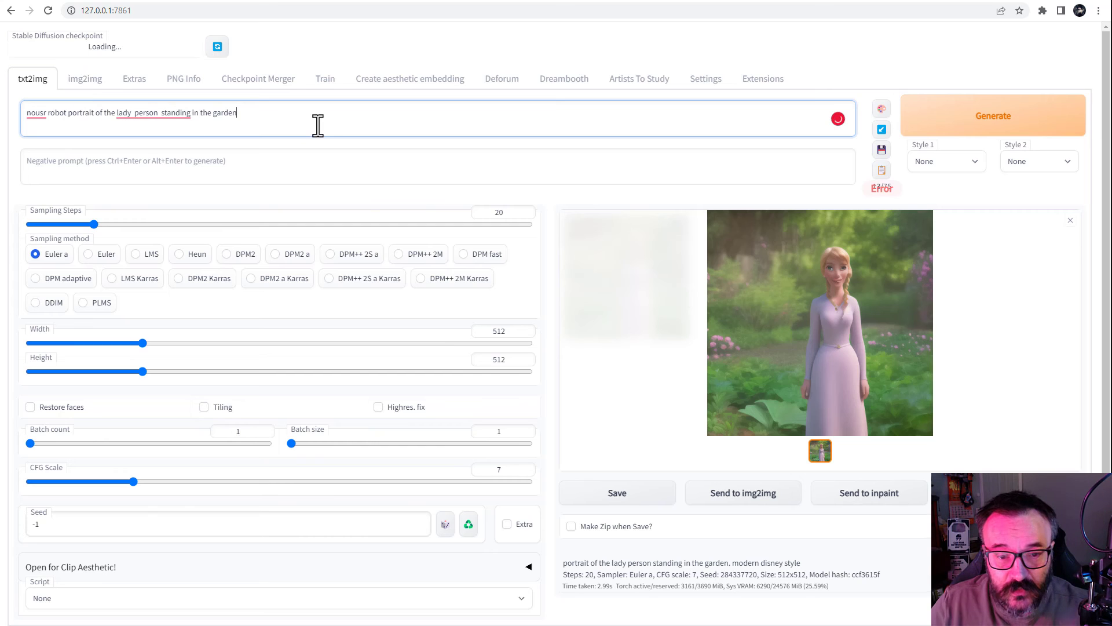
left_click(1008, 129)
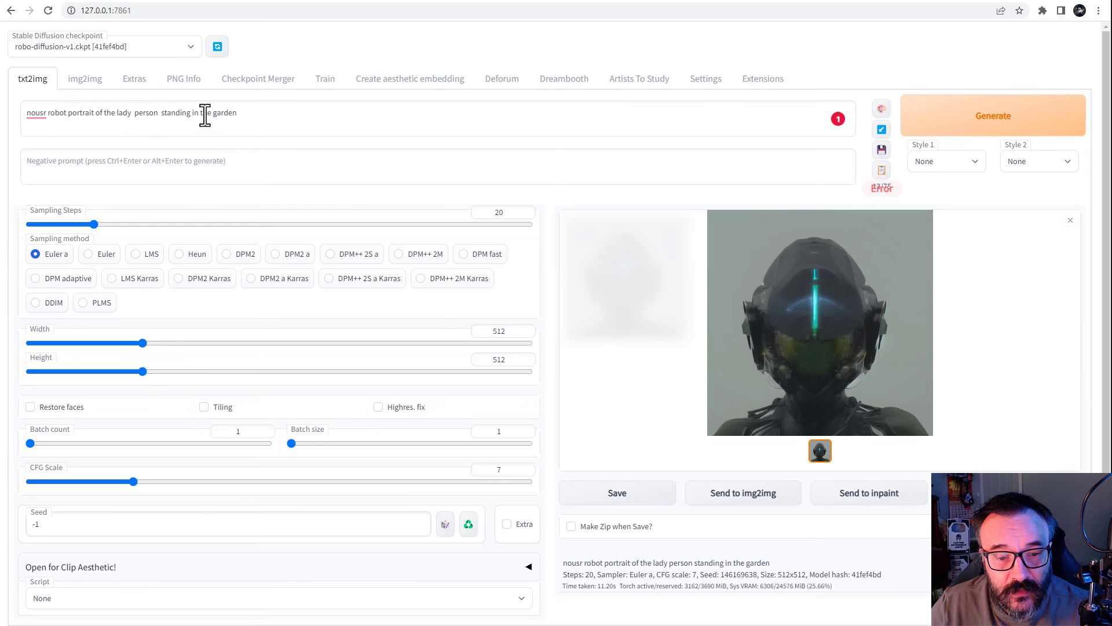
left_click(967, 132)
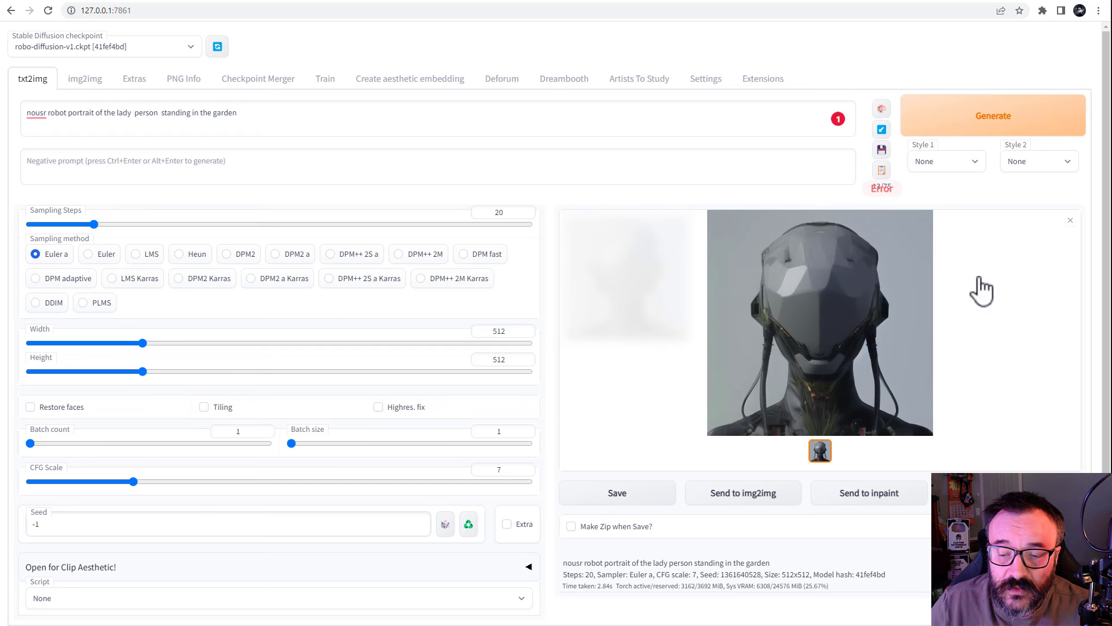
Choose sd-v1-5-inpainting.ckpt as the Stable Diffusion checkpoint.
left_click(184, 47)
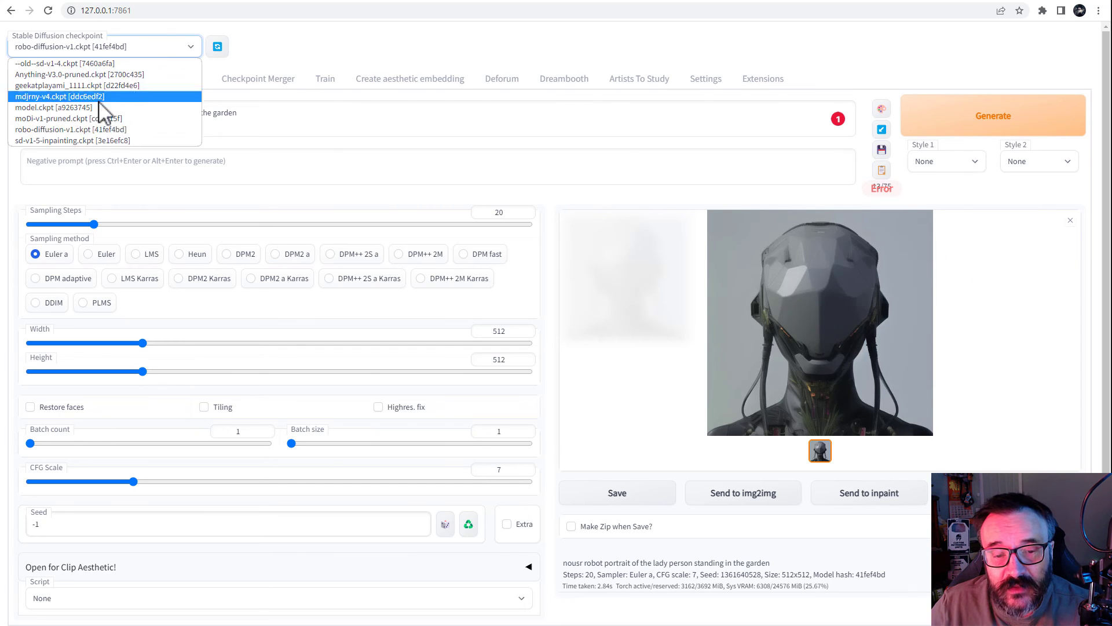
left_click(94, 142)
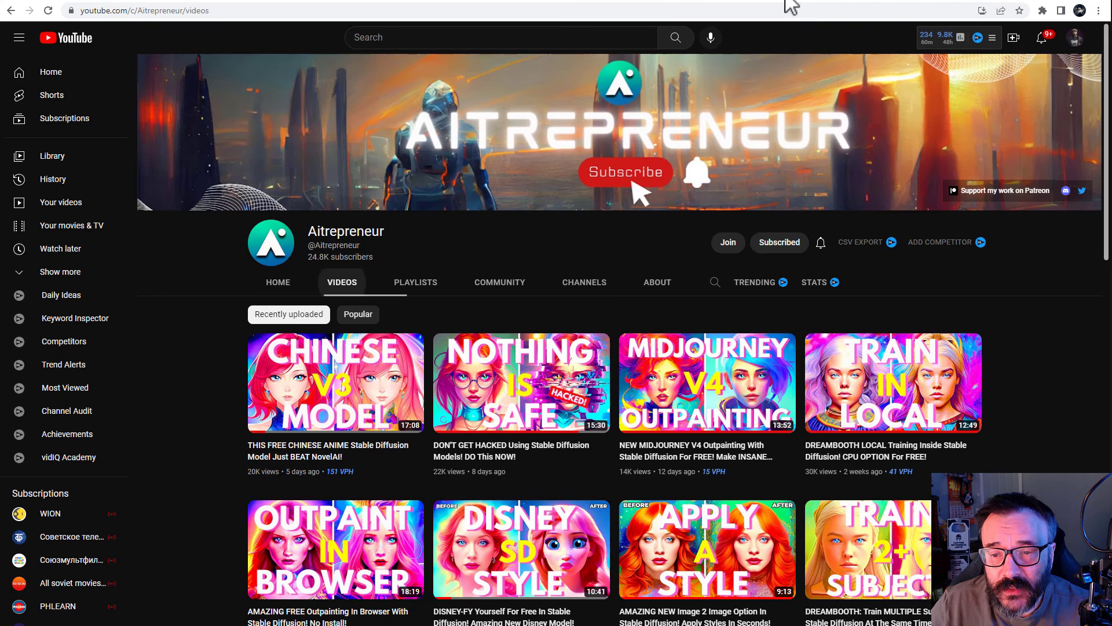
Switch to the Aitrepreneur channel's videos page on YouTube to view its Stable Diffusion tutorials.
left_click(792, 3)
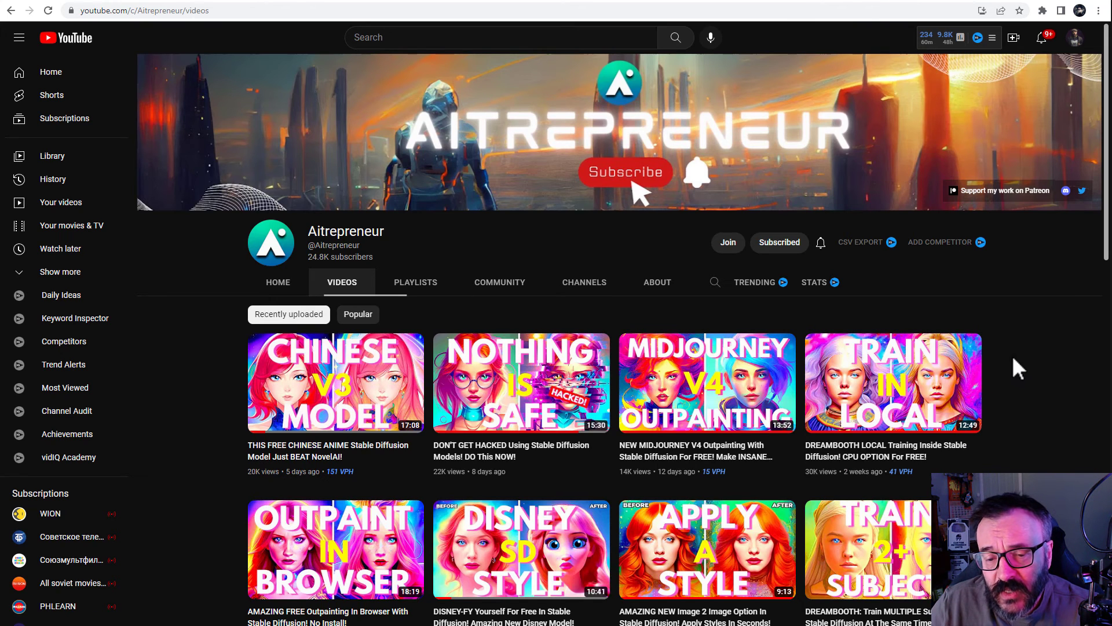
Switch to the Stable Diffusion web UI and view the img2img page before returning to txt2img.
mouse_move(719, 400)
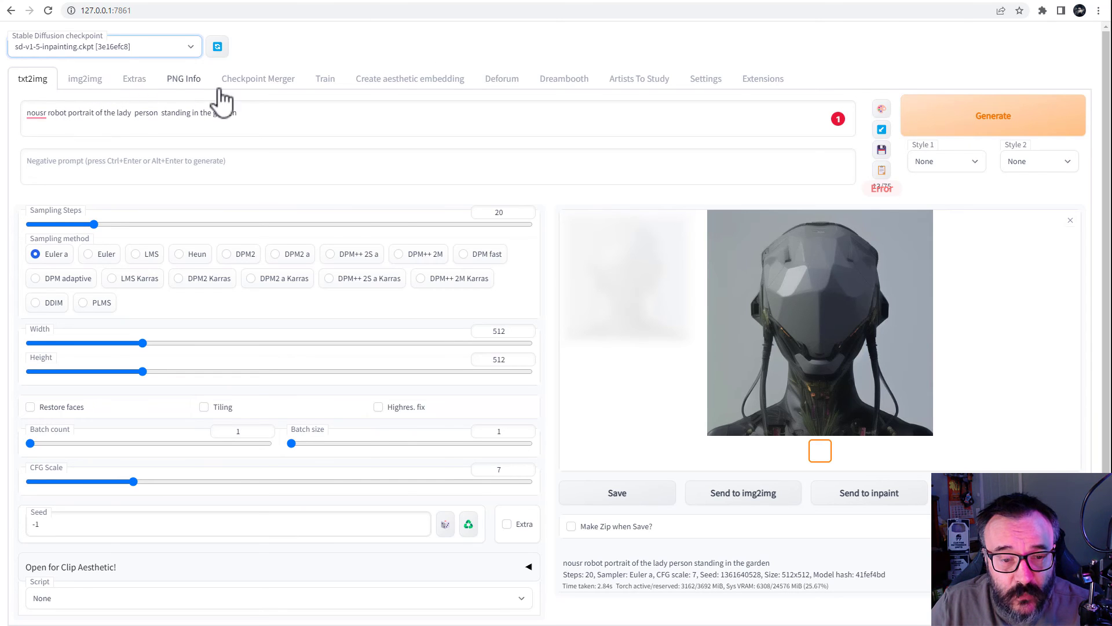
left_click(94, 85)
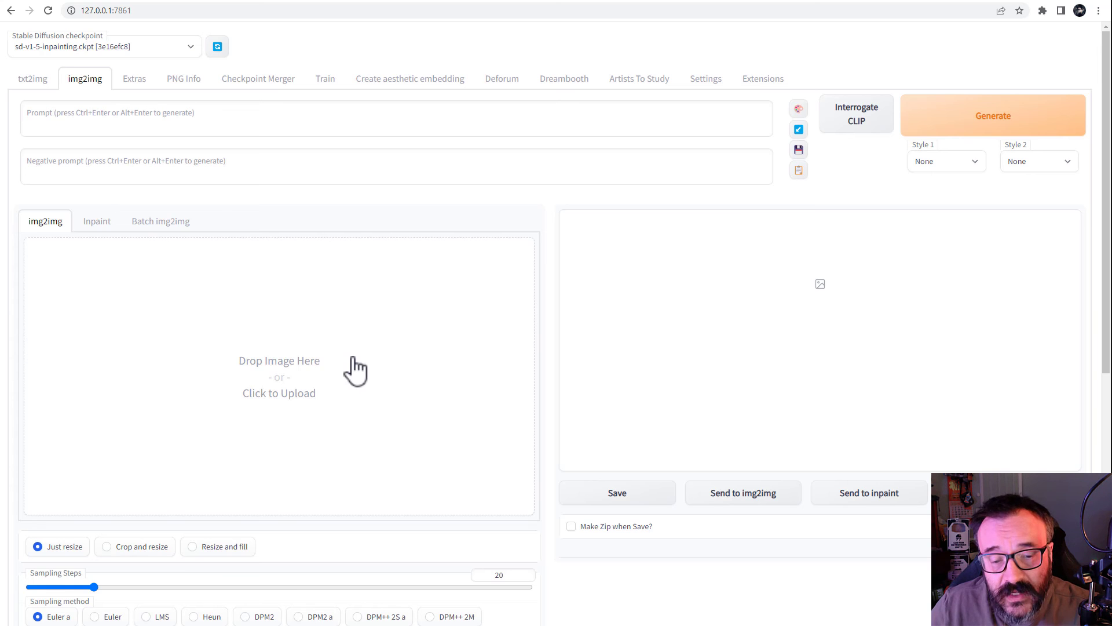
left_click(27, 82)
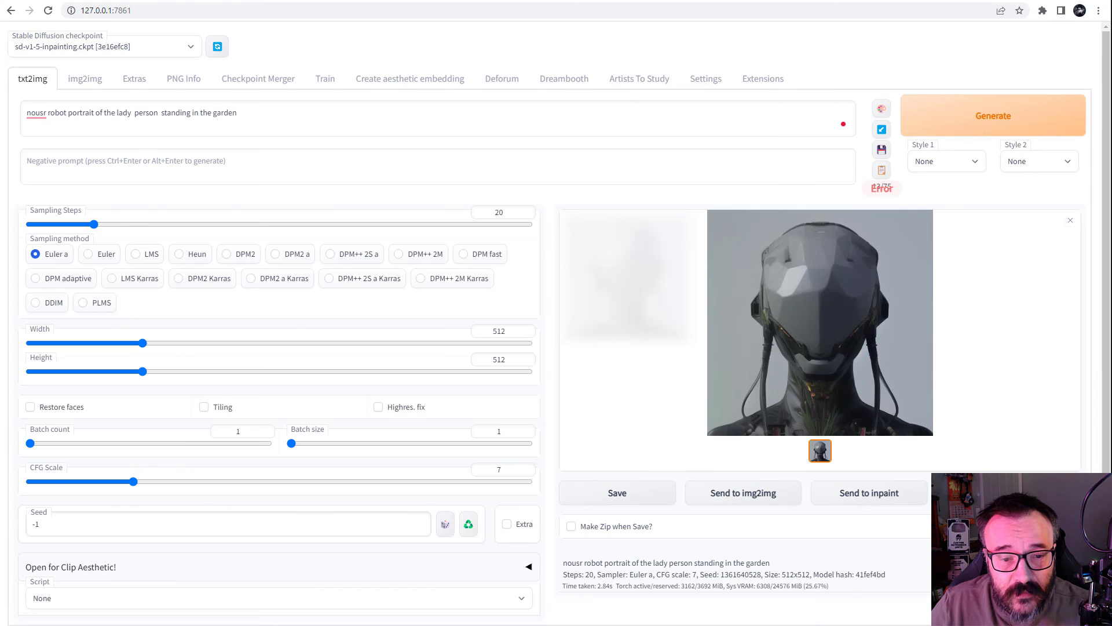
Switch to painthua.com and open its generation prompt settings for editing.
key("ctrl+Tab")
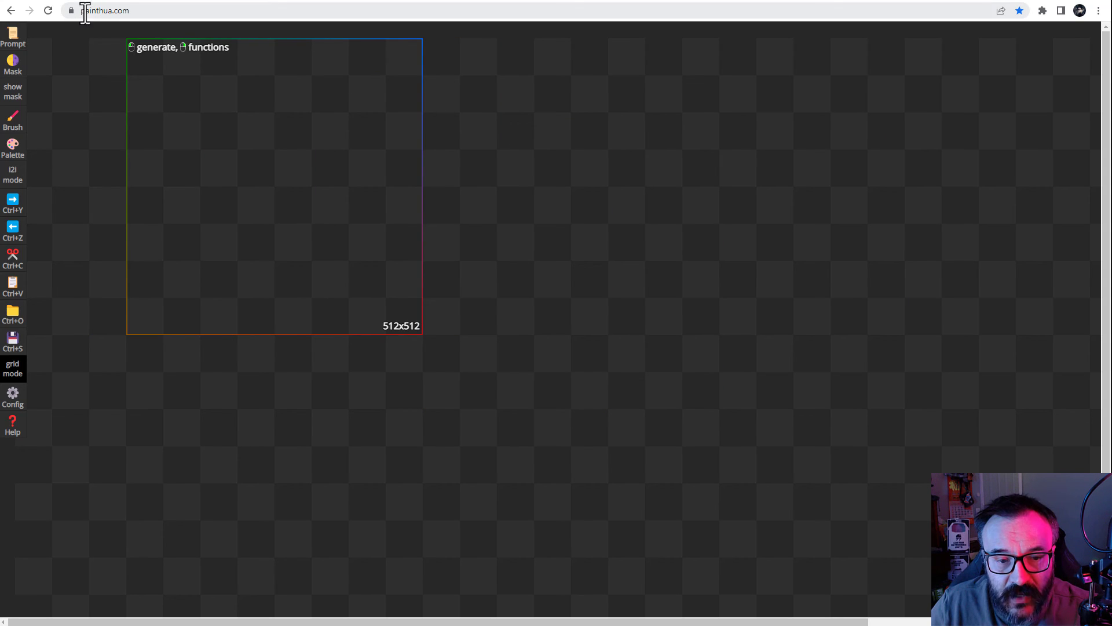
left_click(13, 41)
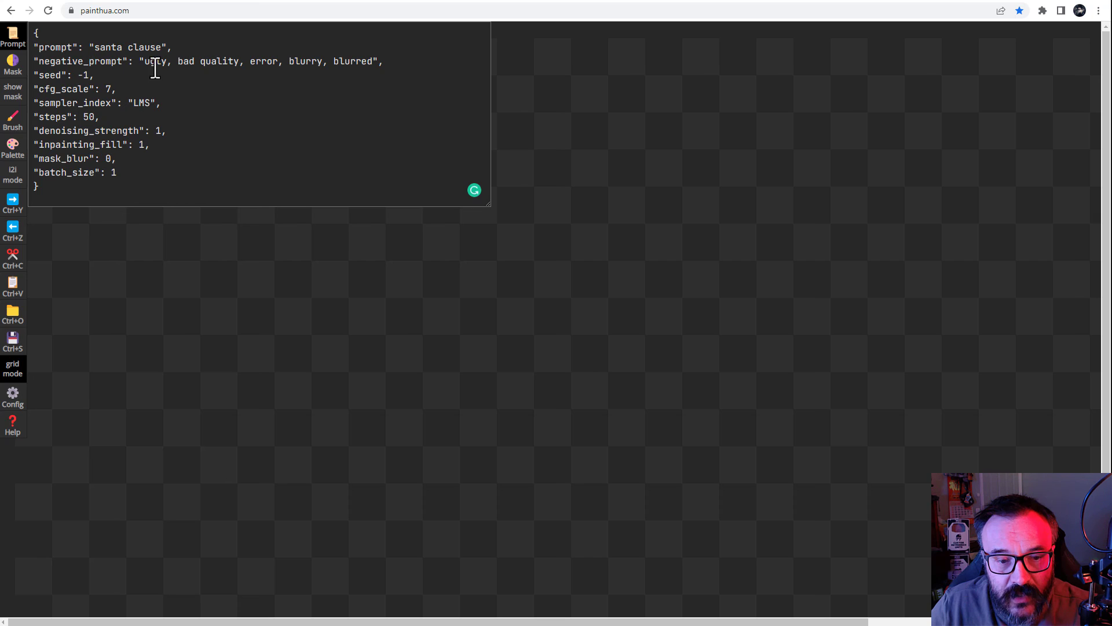
left_click(103, 48)
In the Stable Diffusion web UI, copy "portrait of the lady person standing in the garden" from the prompt and delete "nousr robot" from its start.
left_click(85, 3)
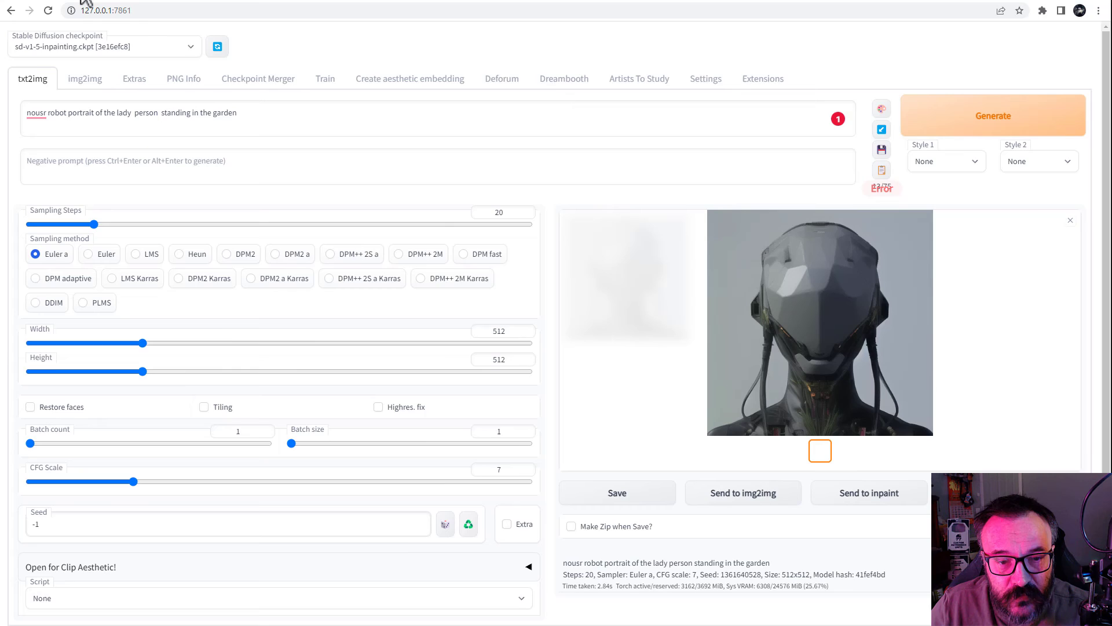
left_click_drag(249, 112, 70, 122)
key("ctrl+c")
left_click(73, 118)
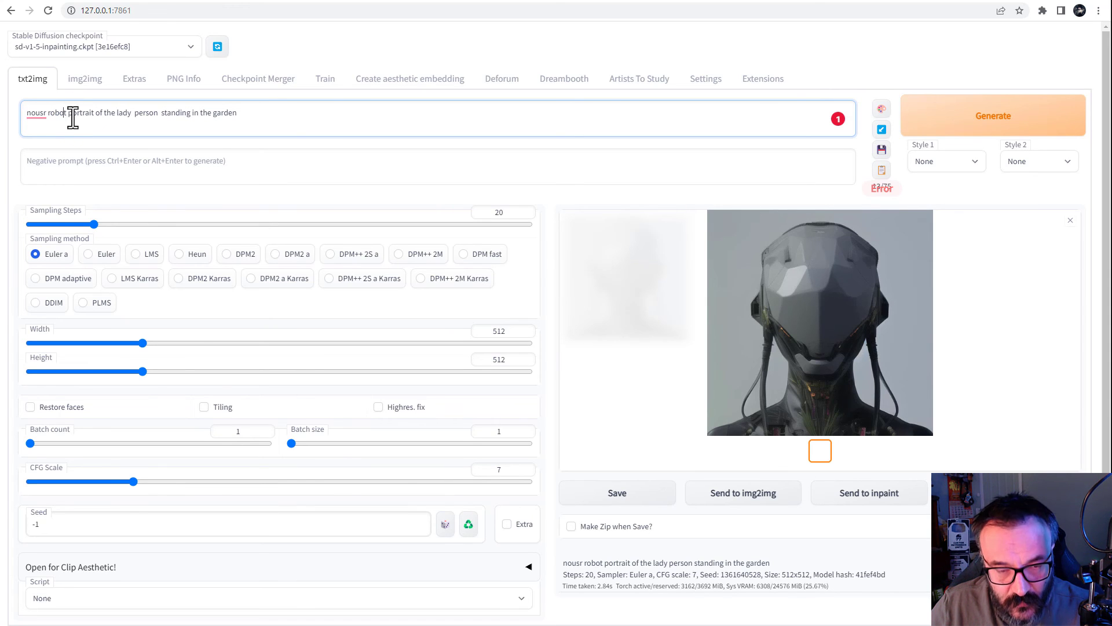
key("shift+Home")
key("BackSpace")
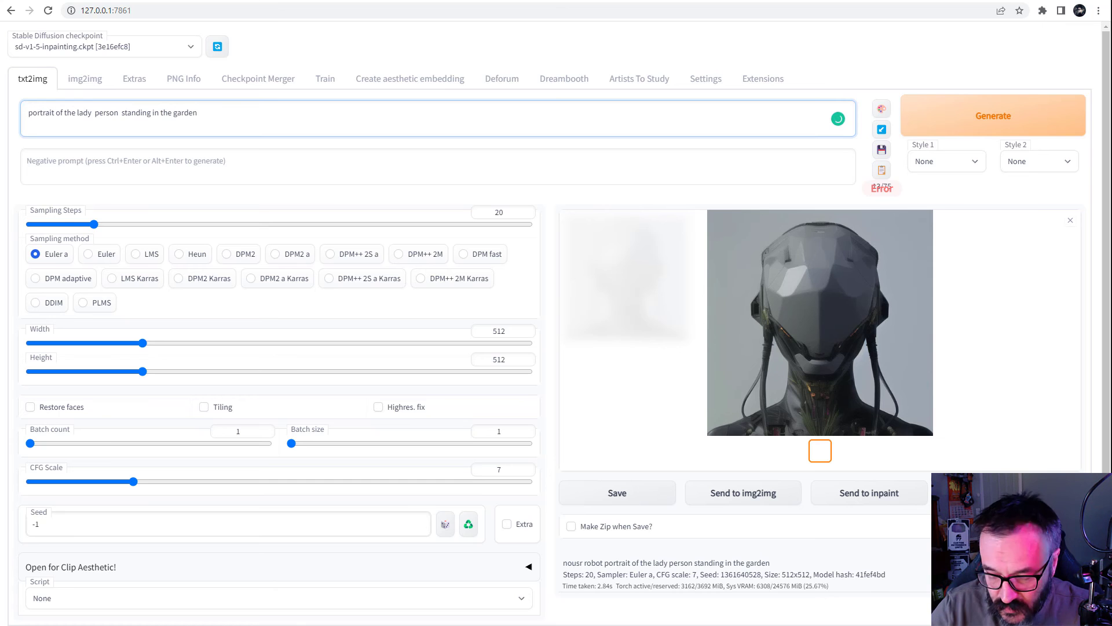
Replace "santa clause" in the painthua.com prompt settings with the copied text "portrait of the lady person standing in the garden".
left_click(498, 3)
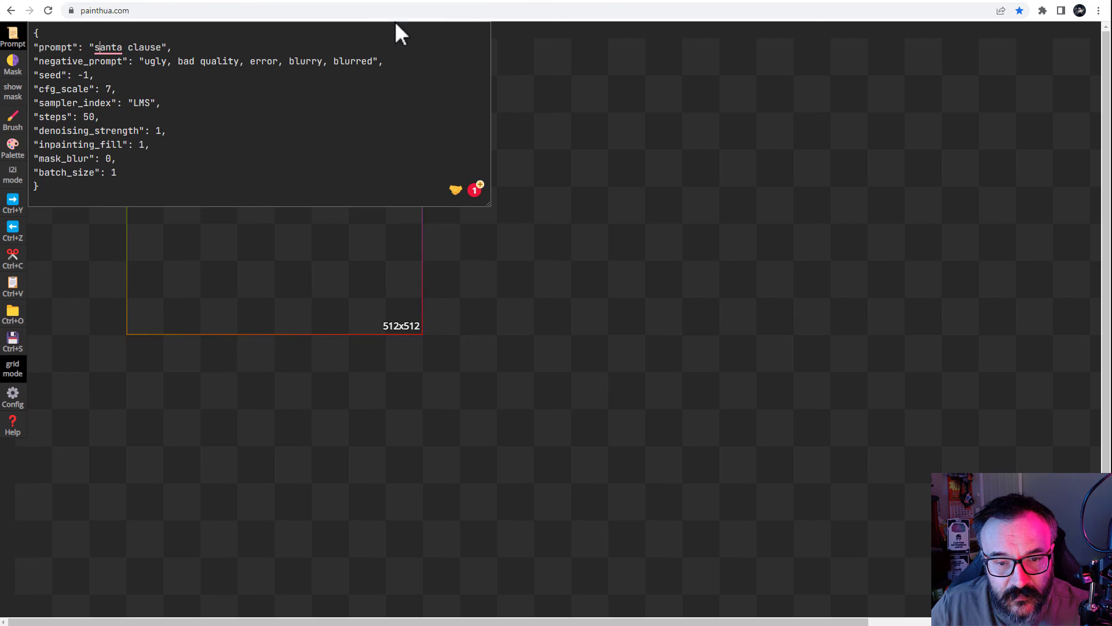
mouse_move(106, 48)
left_click_drag(96, 46, 163, 49)
key("ctrl+v")
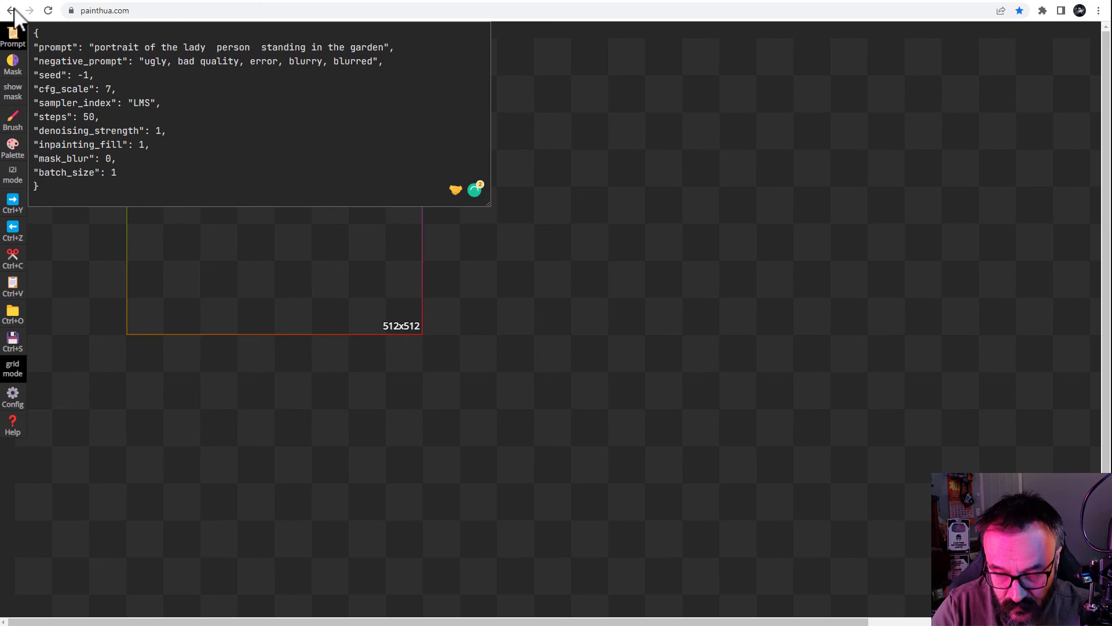
left_click(19, 45)
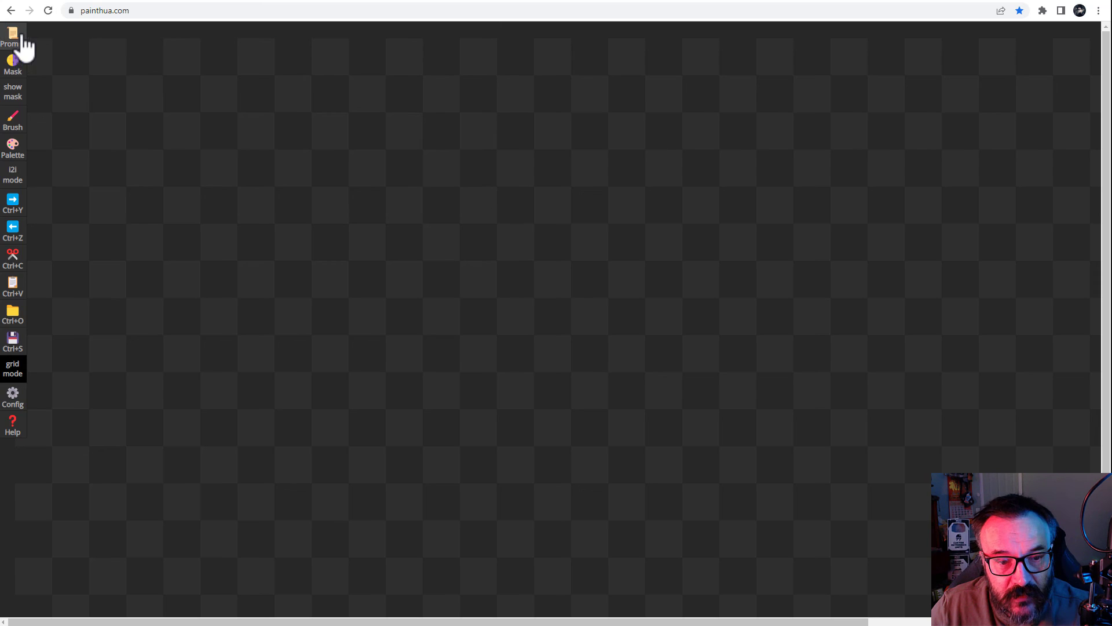
Check the server address and port in the painthua.com configuration.
left_click(13, 397)
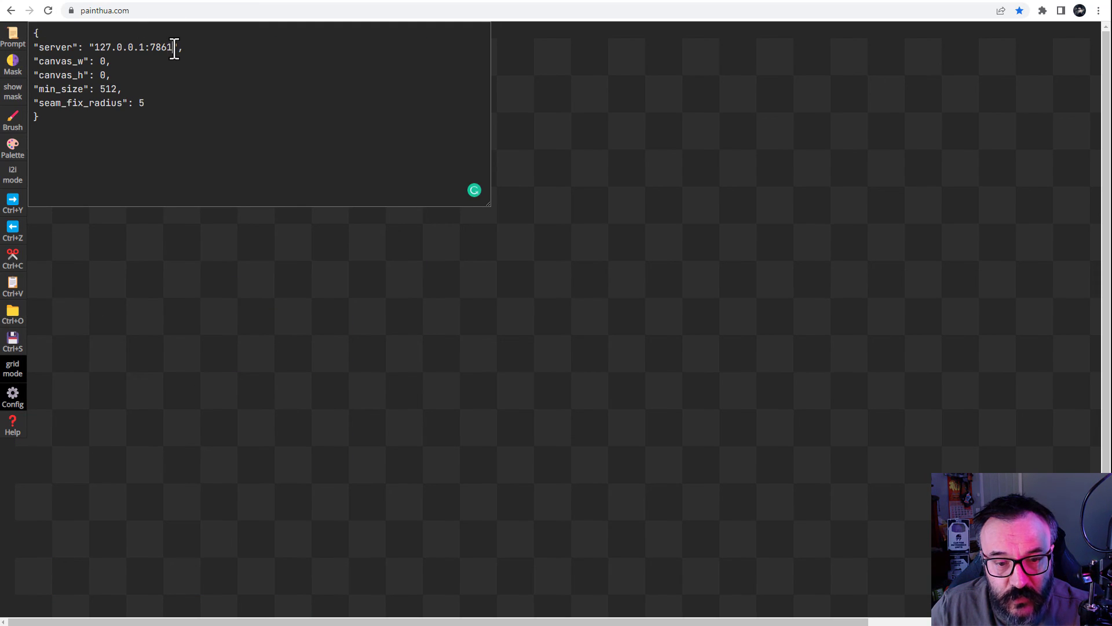
left_click_drag(173, 47, 144, 47)
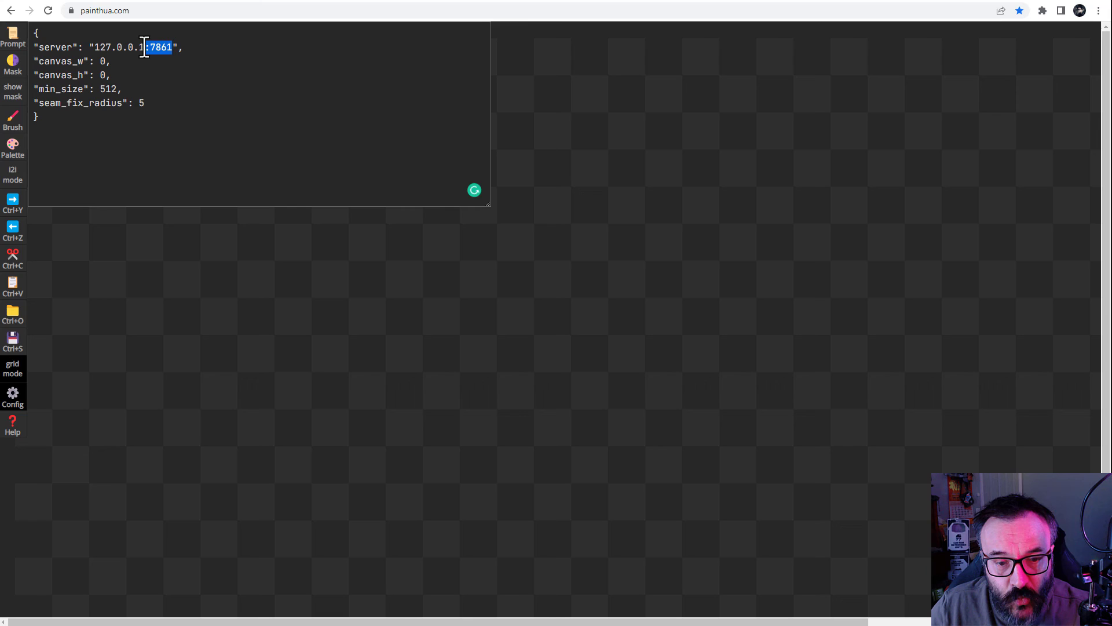
left_click(16, 404)
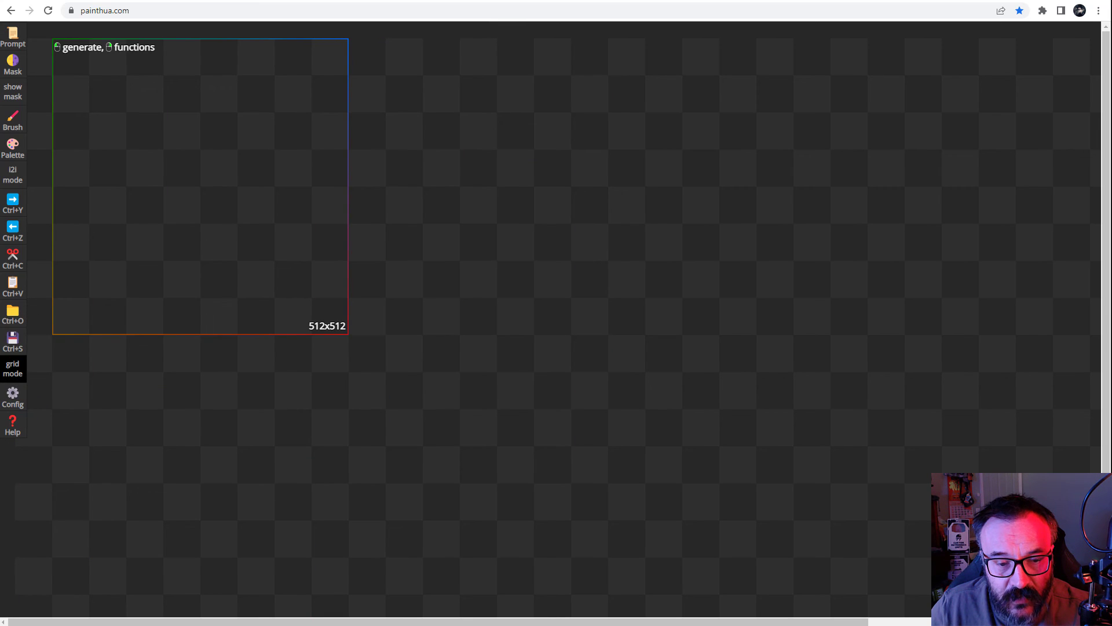
Paste the dog photo onto the canvas and generate outpainting for a wide strip 512 pixels high across its upper edge.
key("ctrl+v")
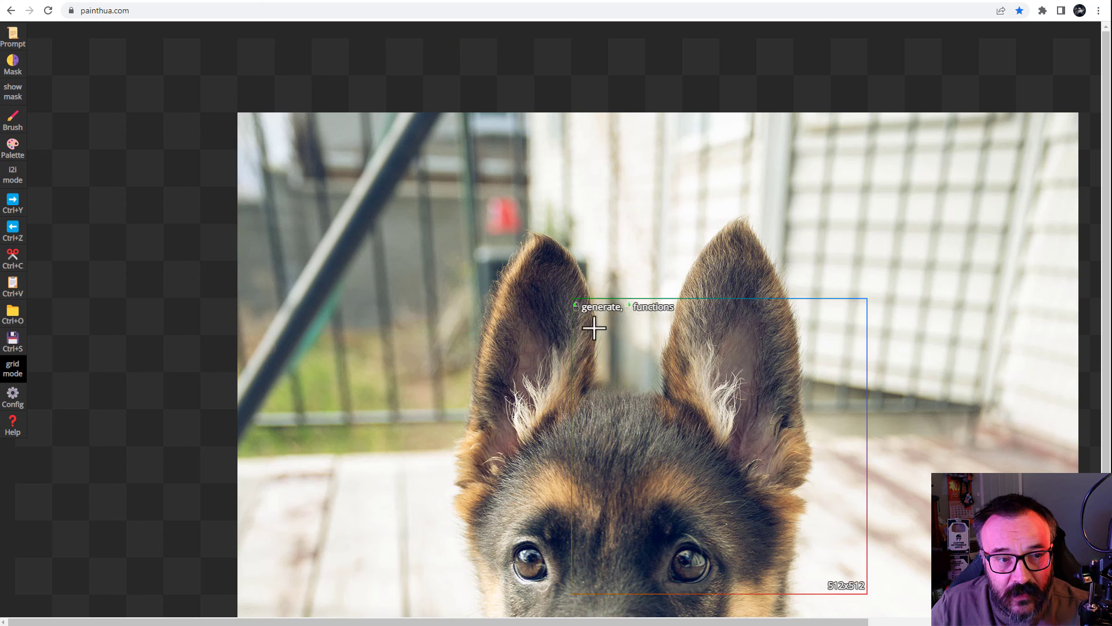
scroll(591, 291, "down", 2)
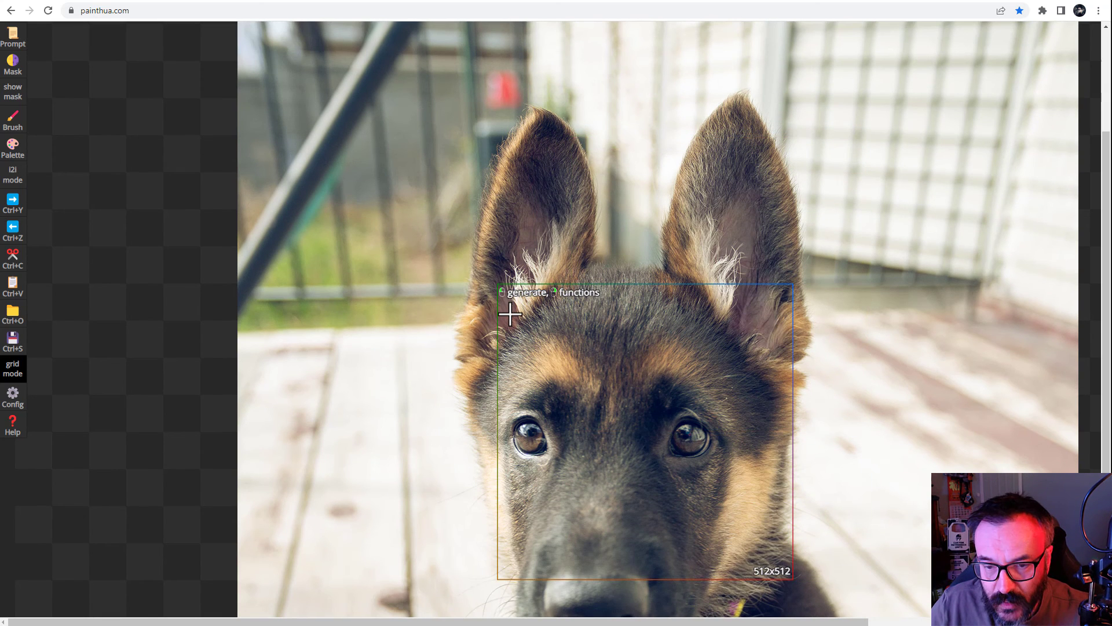
scroll(510, 304, "up", 2)
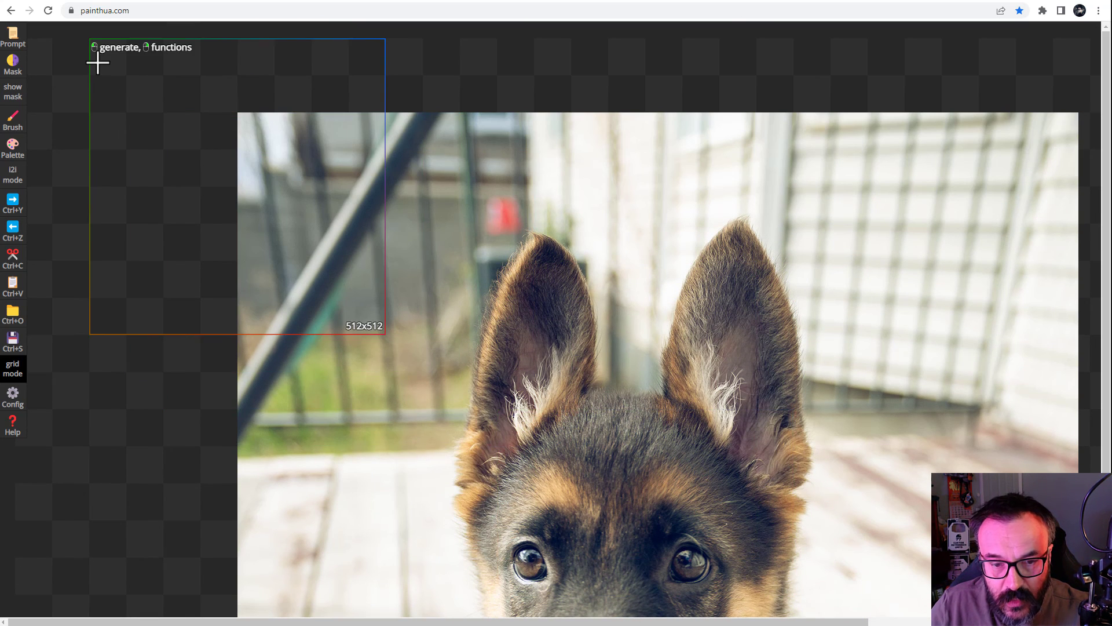
left_click_drag(47, 68, 1096, 220)
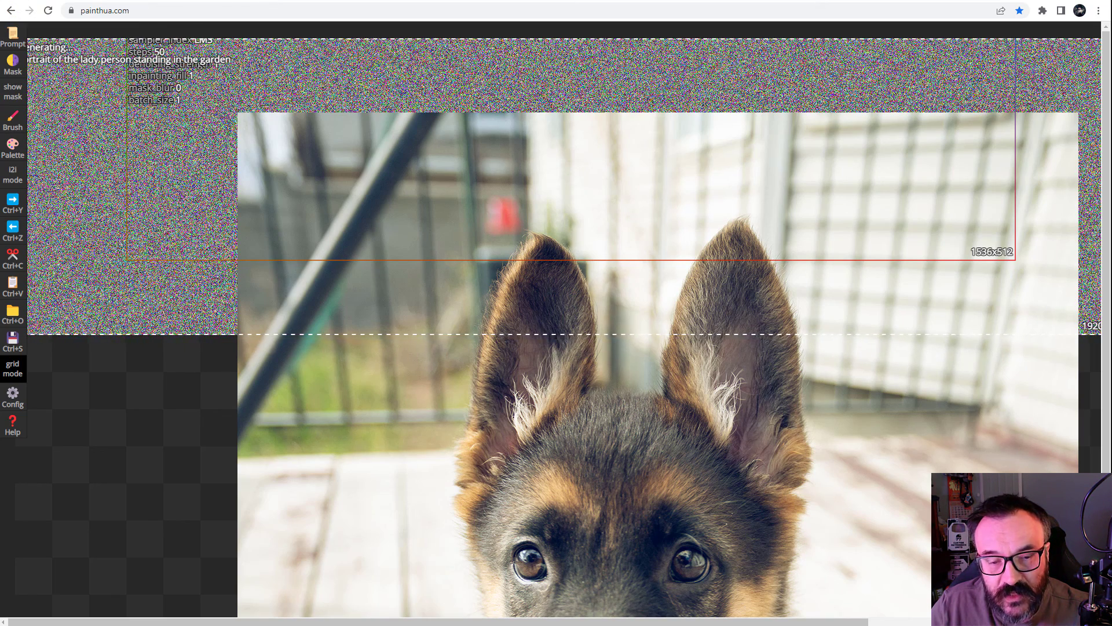
Check the outpainting progress in the command-line window and minimize it.
key("alt+Tab")
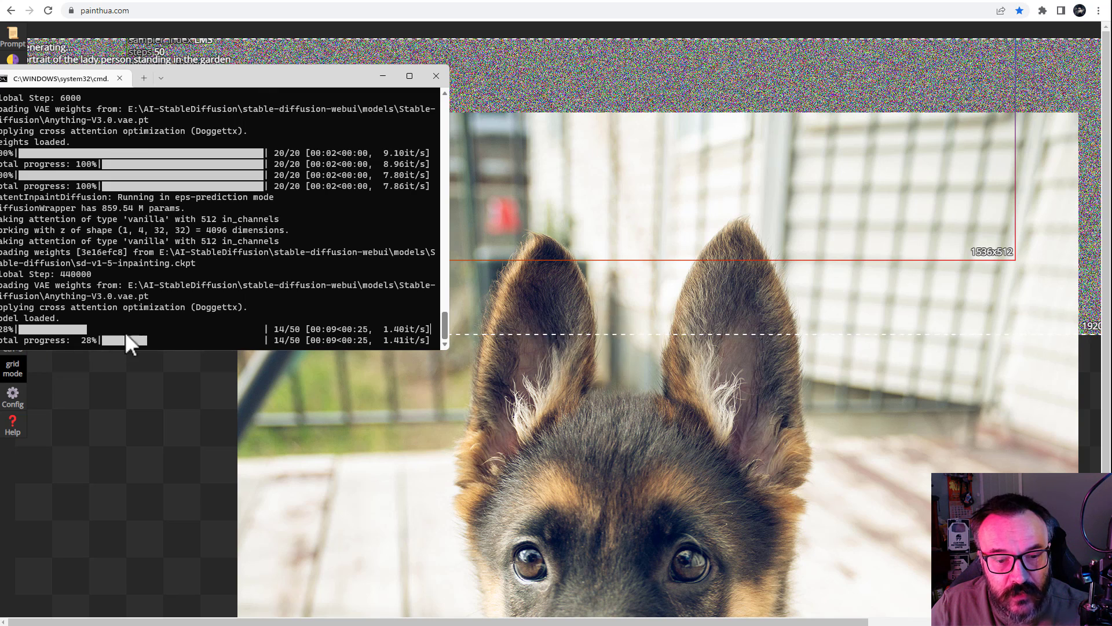
mouse_move(643, 325)
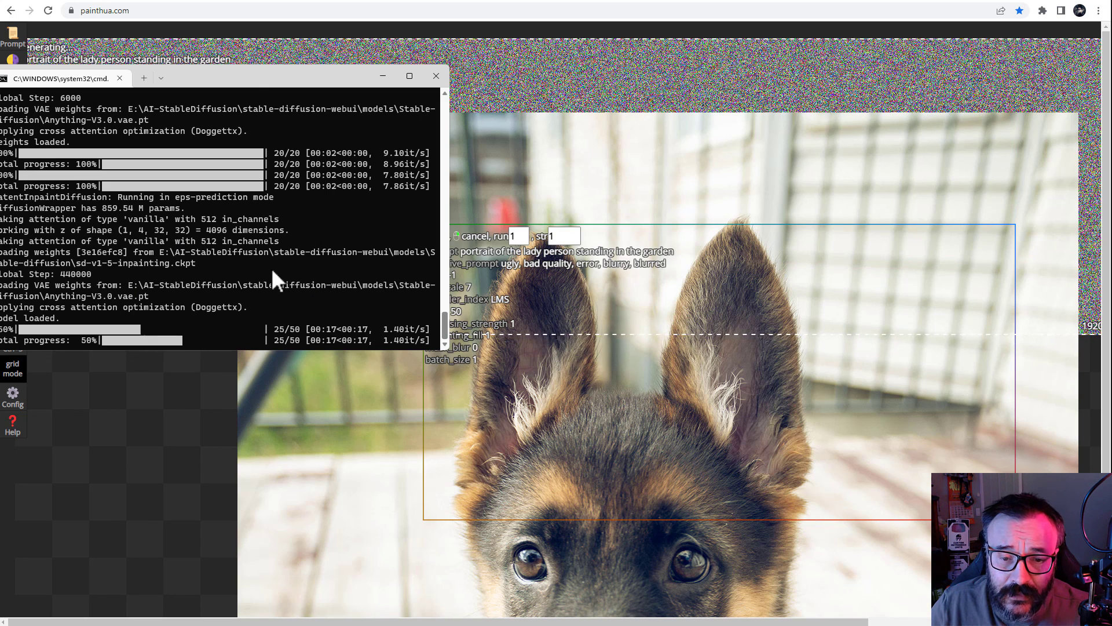
left_click_drag(259, 75, 279, 79)
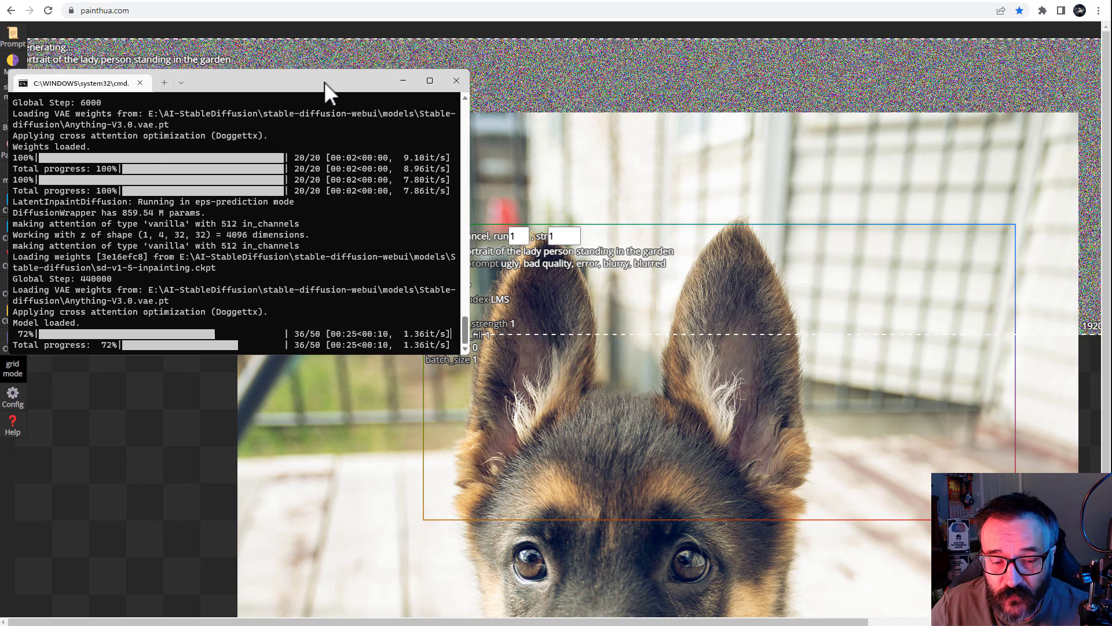
left_click(403, 81)
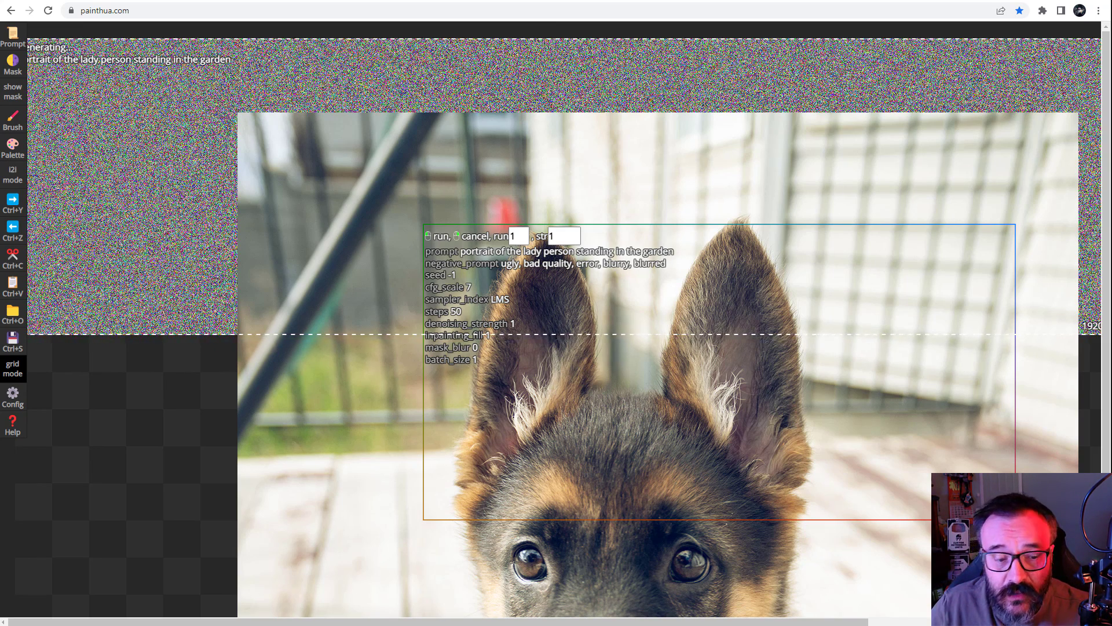
Dismiss the second pending generation over the dog's head and compare the outpainted strip with the original photo.
left_click(467, 235)
left_click(844, 411)
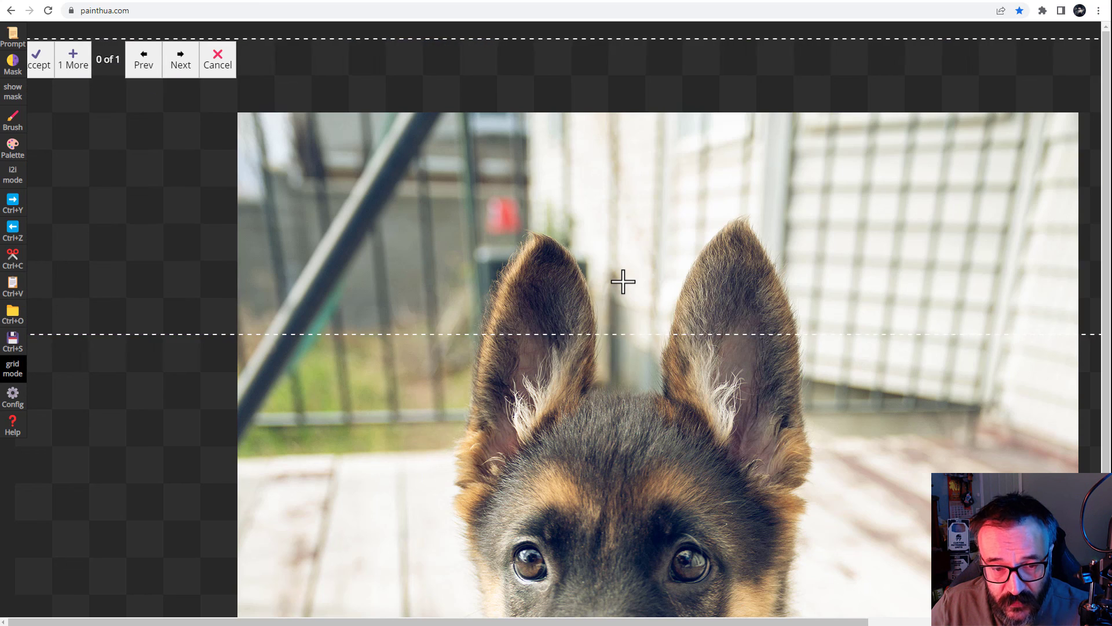
key("Return")
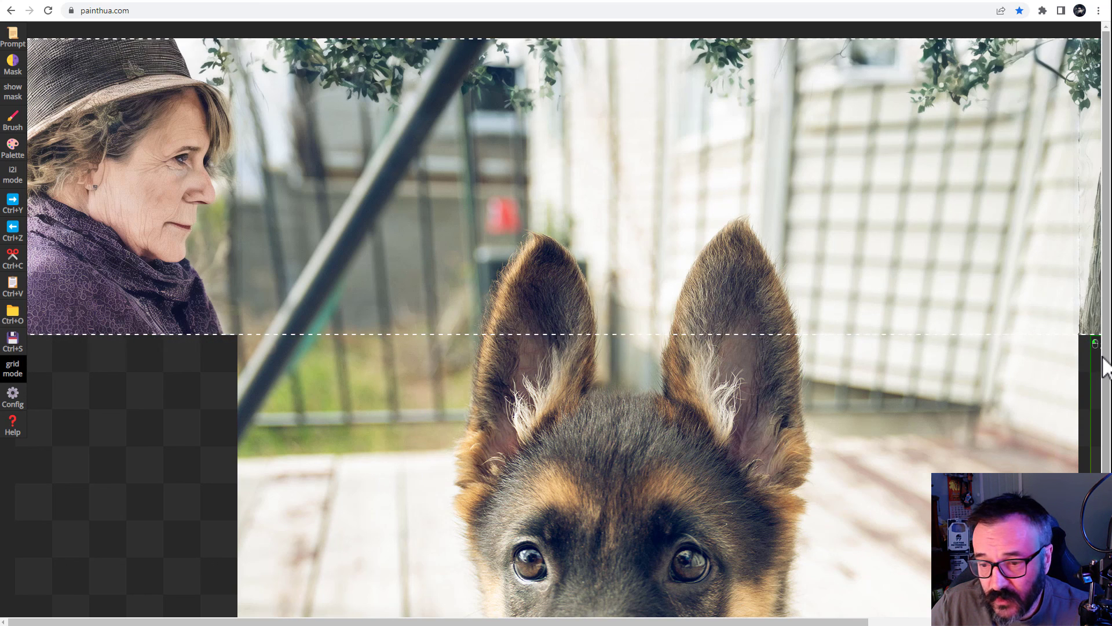
key("ctrl+z")
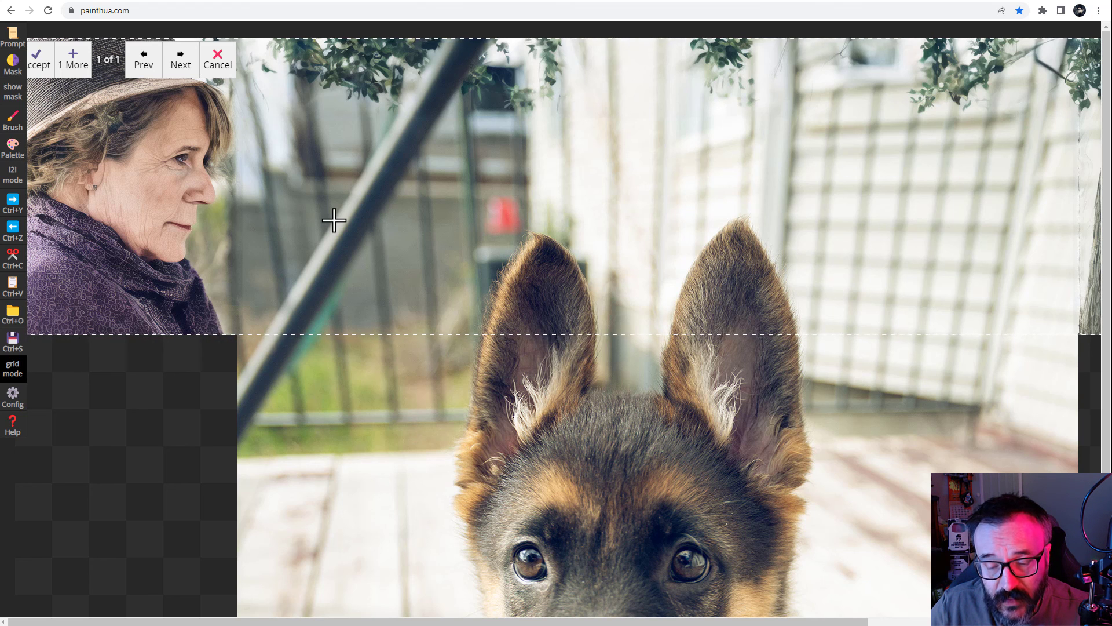
key("ctrl+y")
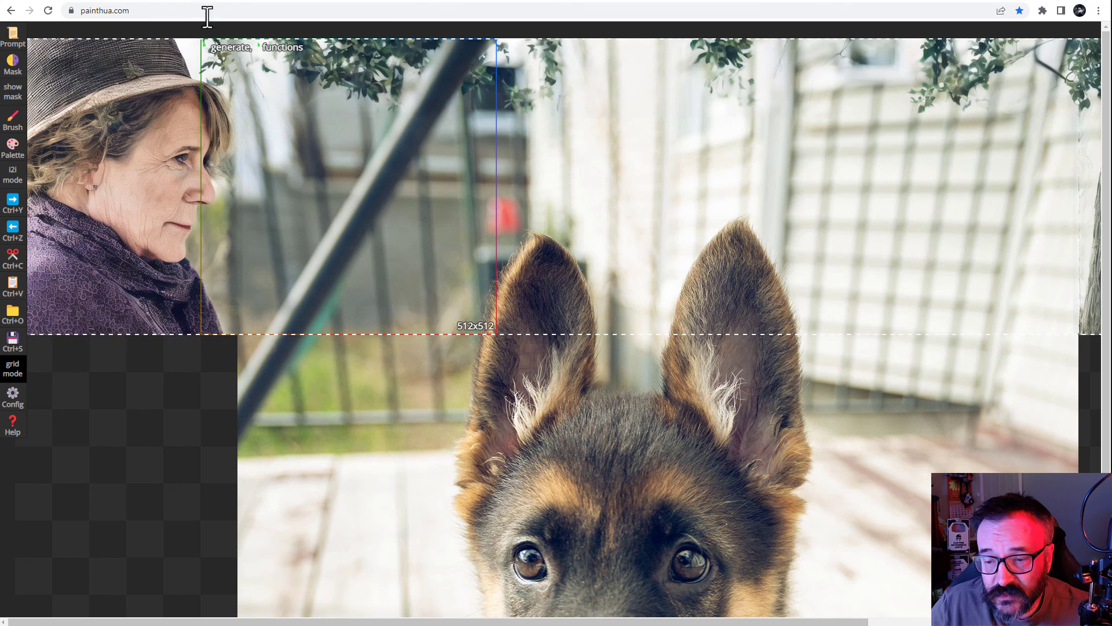
Inspect the whole outpainted dog picture on the painthua.com canvas at a smaller zoom.
left_click(46, 1)
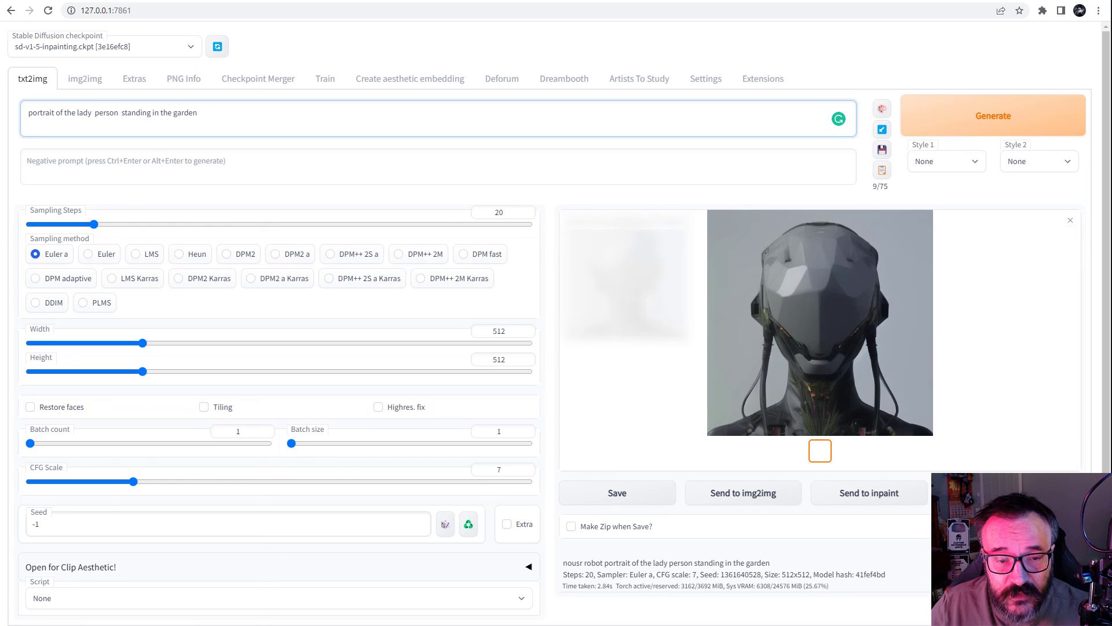
key("ctrl+Tab")
scroll(658, 401, "down", 1)
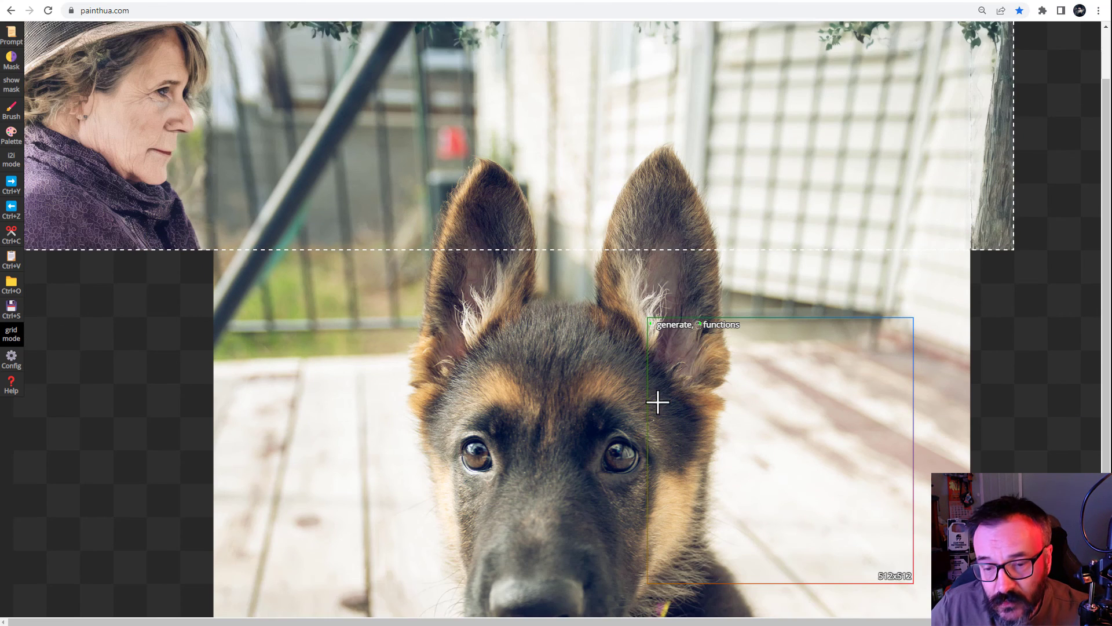
scroll(658, 402, "up", 1)
left_click(534, 423)
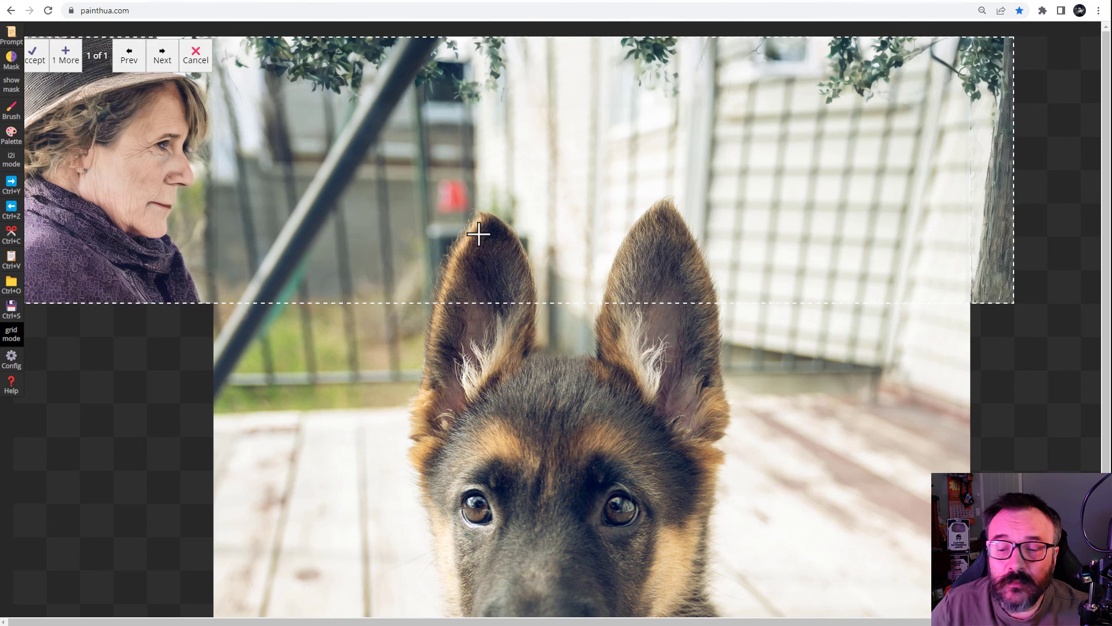
scroll(800, 360, "down", 1)
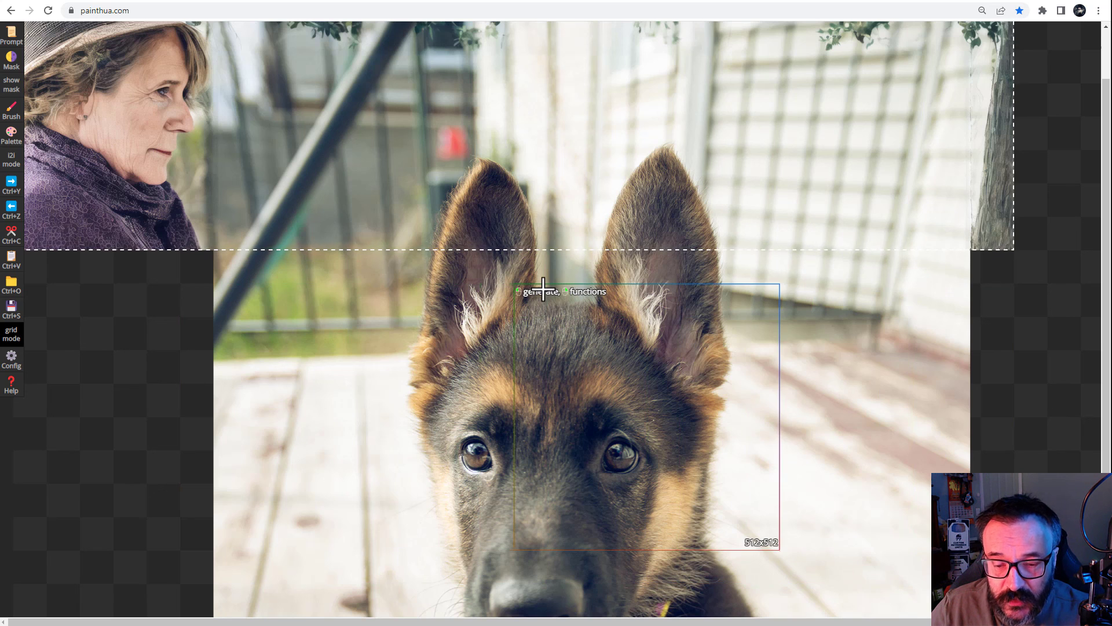
Return to the Stable Diffusion web UI and view the list of available checkpoints without changing the selection.
left_click(36, 2)
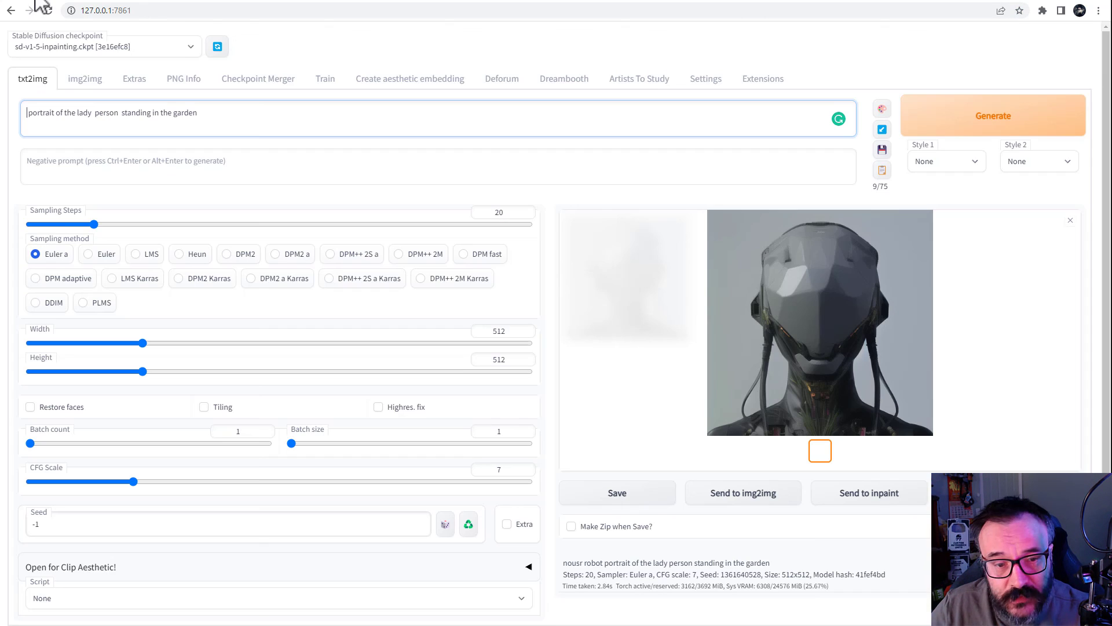
left_click(190, 47)
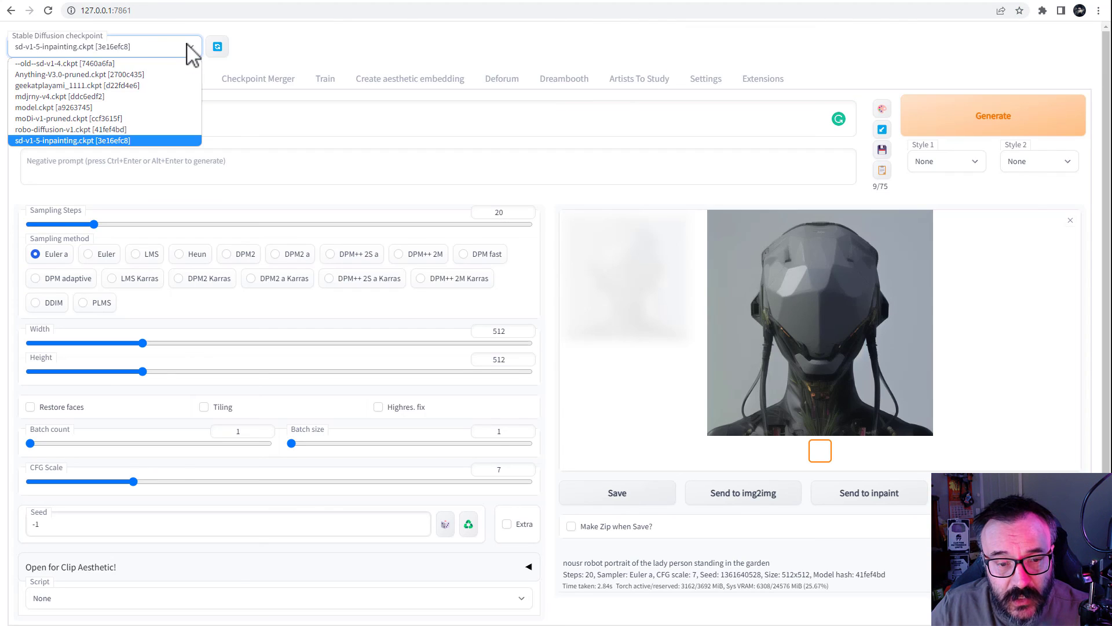
left_click(410, 58)
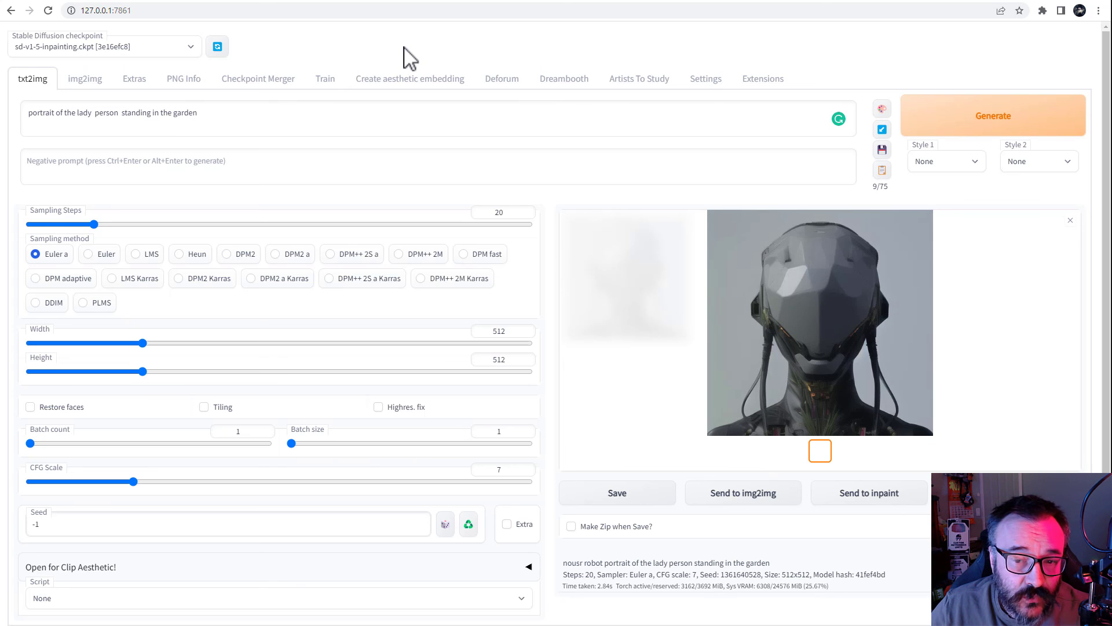